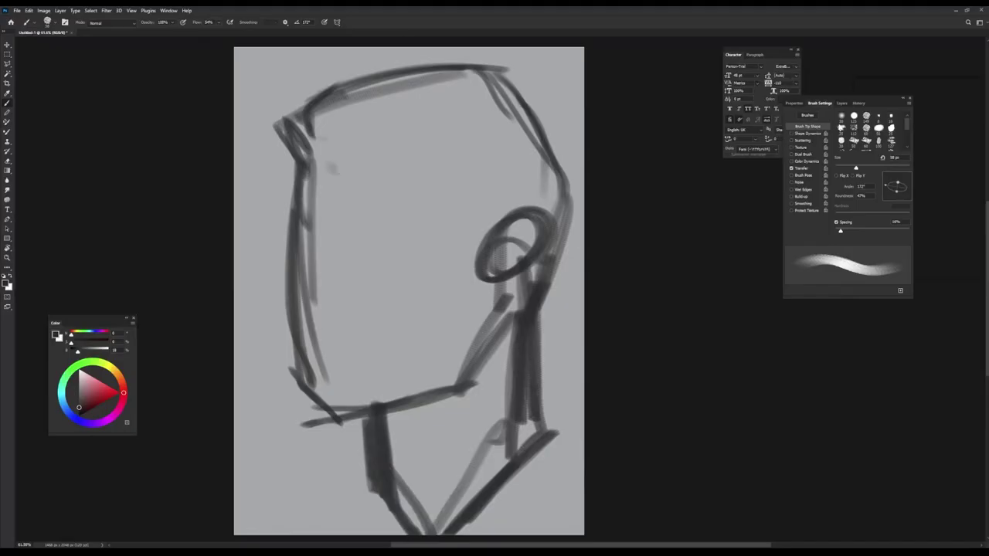
Step: Sketch the hairline, sideburn, eye, nose and mouth in dark grey and fill in the hair mass
mouse_move(283, 125)
left_mouse_down()
mouse_move(338, 174)
mouse_move(439, 138)
mouse_move(497, 155)
mouse_move(436, 165)
mouse_move(437, 183)
mouse_move(496, 225)
mouse_move(527, 205)
left_mouse_up()
mouse_move(555, 163)
left_mouse_down()
mouse_move(550, 225)
mouse_move(509, 212)
mouse_move(495, 232)
mouse_move(540, 229)
mouse_move(534, 235)
mouse_move(533, 212)
left_mouse_up()
mouse_move(282, 224)
left_mouse_down()
mouse_move(335, 231)
mouse_move(346, 244)
mouse_move(399, 218)
mouse_move(344, 243)
left_mouse_up()
mouse_move(287, 289)
left_mouse_down()
mouse_move(324, 303)
mouse_move(288, 231)
mouse_move(287, 302)
mouse_move(305, 344)
mouse_move(371, 346)
left_mouse_up()
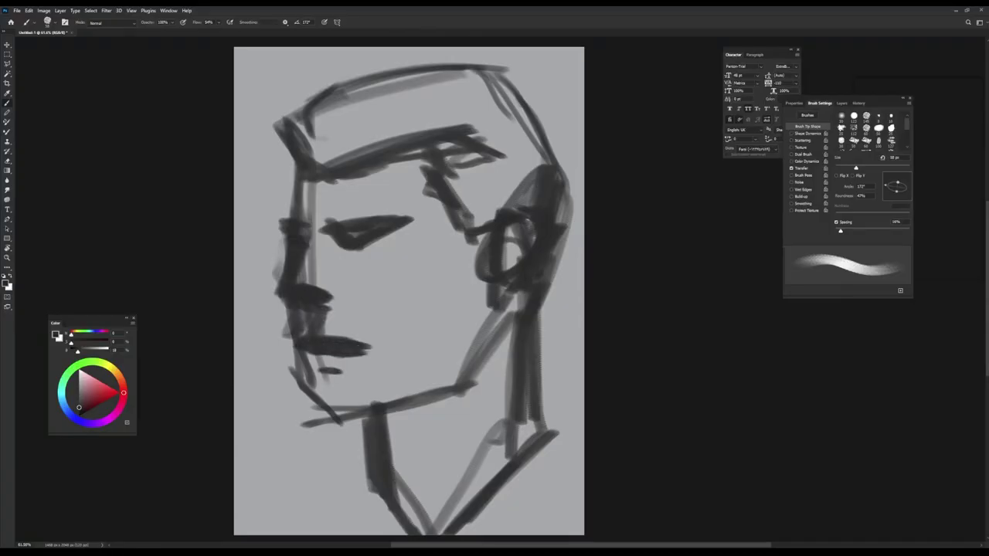
mouse_move(313, 164)
left_mouse_down()
mouse_move(285, 123)
mouse_move(317, 113)
mouse_move(293, 154)
mouse_move(391, 106)
mouse_move(370, 128)
mouse_move(476, 96)
mouse_move(492, 104)
mouse_move(491, 88)
mouse_move(346, 93)
mouse_move(504, 120)
mouse_move(522, 144)
mouse_move(507, 126)
mouse_move(497, 198)
mouse_move(467, 145)
mouse_move(486, 153)
mouse_move(495, 222)
mouse_move(526, 220)
left_mouse_up()
Step: Block in the forehead, nose, face, ear and neck with sampled mid greys using a larger brush
left_click(371, 232, "alt")
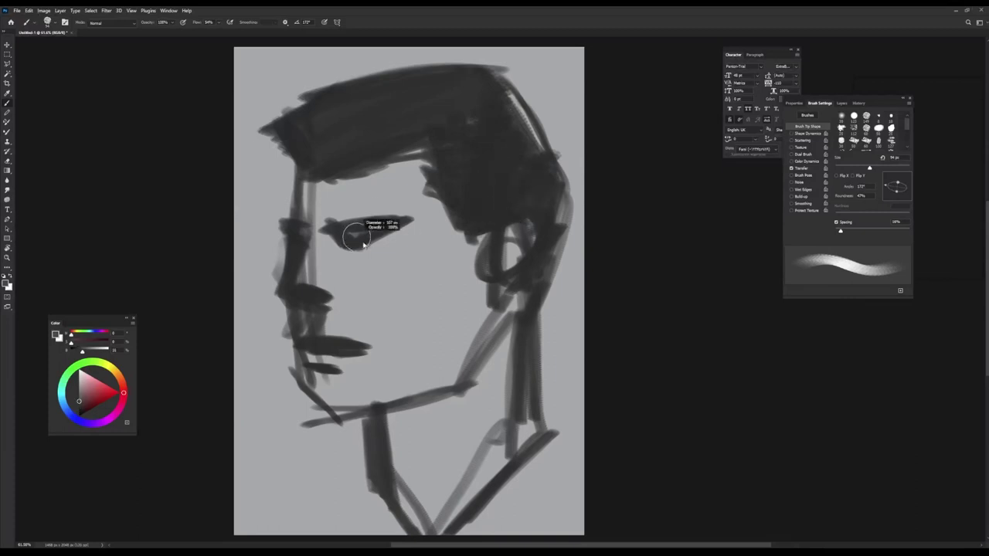
mouse_move(414, 164)
left_mouse_down()
mouse_move(292, 285)
mouse_move(316, 189)
left_mouse_up()
left_click_drag(294, 224, 348, 293)
left_click(331, 223, "alt")
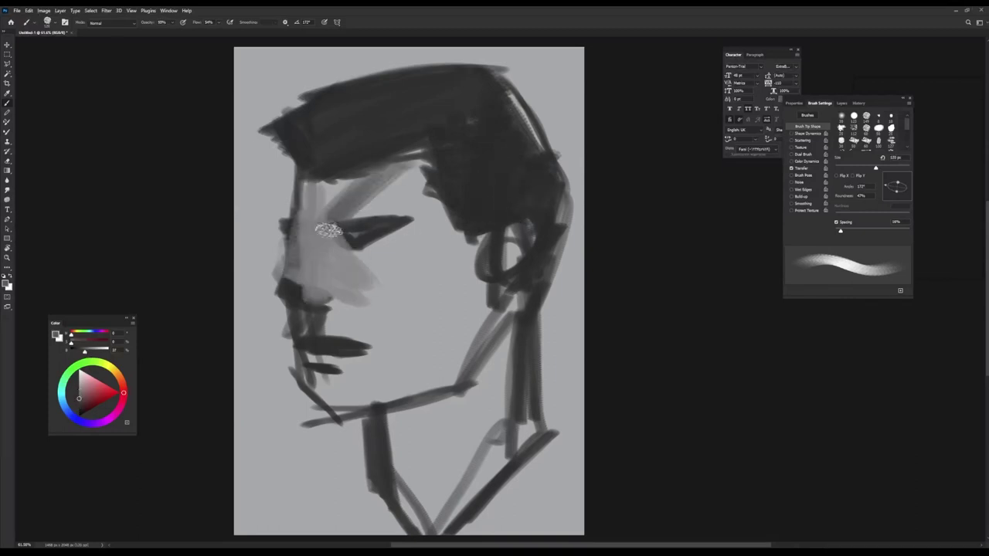
mouse_move(332, 223)
left_mouse_down()
mouse_move(448, 324)
mouse_move(464, 278)
mouse_move(377, 384)
mouse_move(317, 363)
mouse_move(382, 355)
mouse_move(514, 250)
mouse_move(394, 418)
mouse_move(432, 503)
mouse_move(513, 453)
mouse_move(420, 523)
mouse_move(425, 533)
left_mouse_up()
Step: Sample the dark hair tone, reduce the brush to 42 px and draw the neck edges, collar and shoulder lines
left_click(487, 158, "alt")
key("bracketleft")
key("bracketleft")
key("bracketleft")
key("bracketleft")
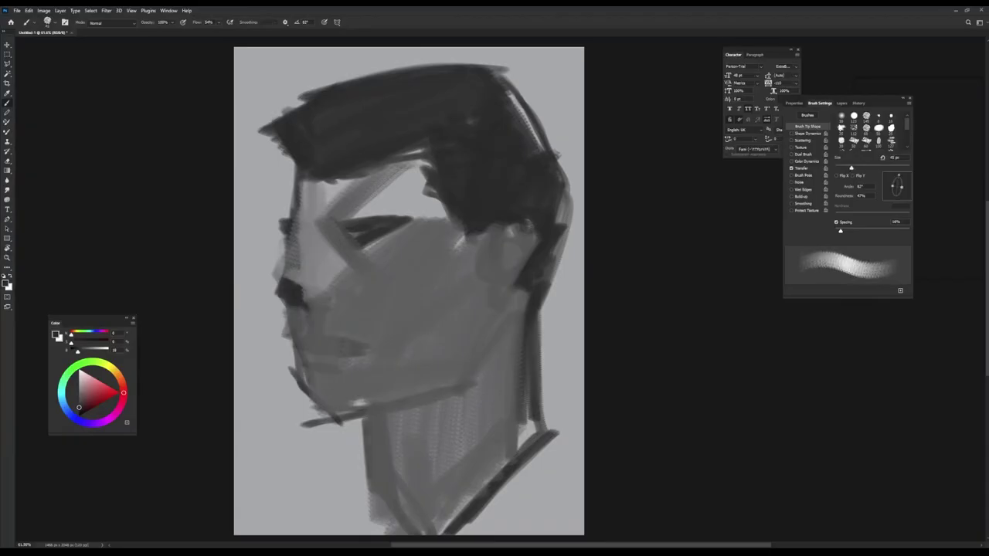
mouse_move(374, 443)
left_mouse_down()
mouse_move(348, 496)
mouse_move(340, 494)
mouse_move(367, 460)
mouse_move(336, 500)
mouse_move(249, 541)
left_mouse_up()
mouse_move(519, 308)
left_mouse_down()
mouse_move(524, 445)
mouse_move(565, 469)
left_mouse_up()
Step: Enlarge the brush to 117 px and fill the clothing on both sides of the neck with dark grey
key("bracketright")
key("bracketright")
key("bracketright")
key("bracketright")
key("bracketright")
key("bracketright")
key("bracketright")
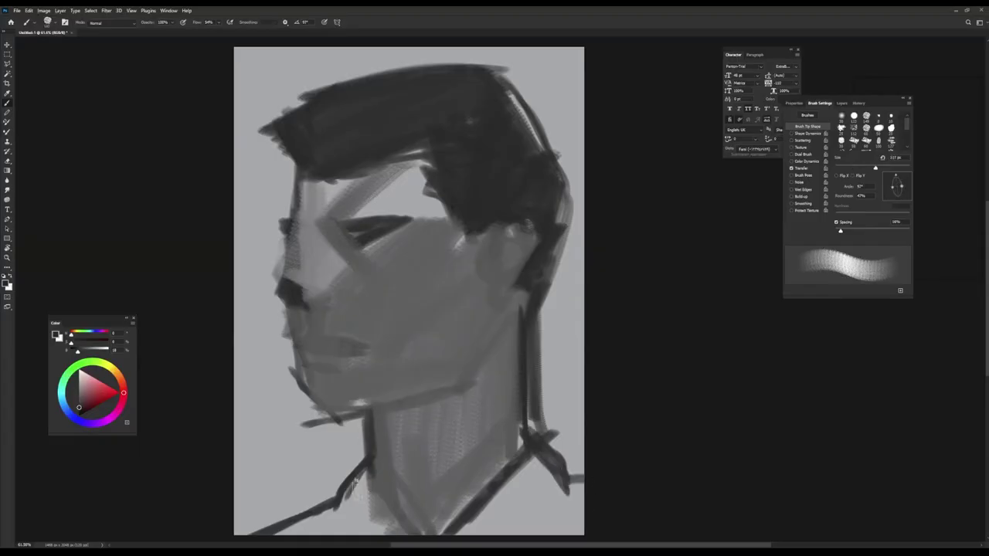
mouse_move(364, 468)
left_mouse_down()
mouse_move(338, 525)
mouse_move(380, 501)
mouse_move(326, 525)
mouse_move(426, 537)
mouse_move(571, 457)
mouse_move(481, 513)
mouse_move(515, 542)
mouse_move(585, 489)
mouse_move(524, 497)
mouse_move(533, 442)
mouse_move(462, 517)
left_mouse_up()
Step: Paint a lighter band down the neck muscle and a dark shadow under the jawline up to the ear
left_click(399, 205, "alt")
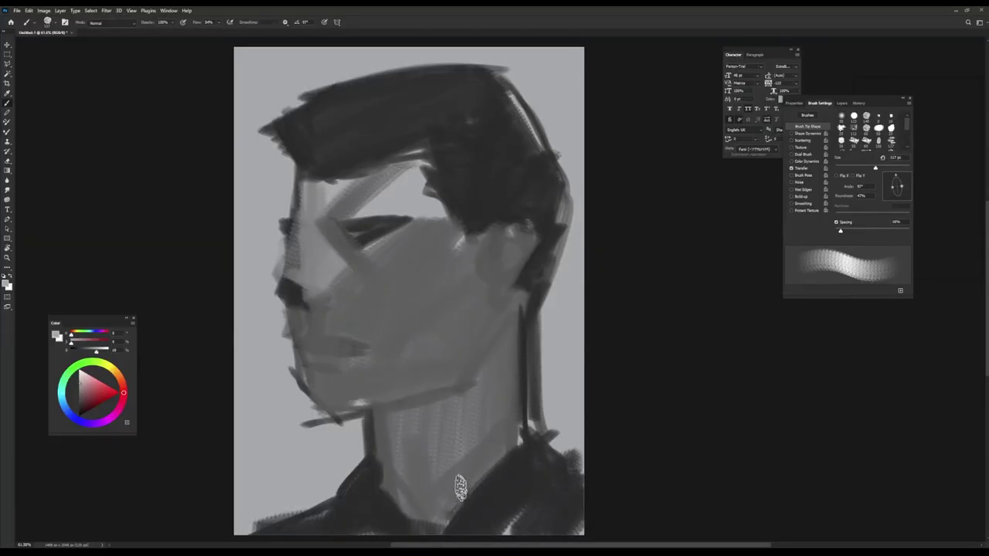
mouse_move(456, 482)
left_mouse_down()
mouse_move(479, 387)
mouse_move(436, 533)
left_mouse_up()
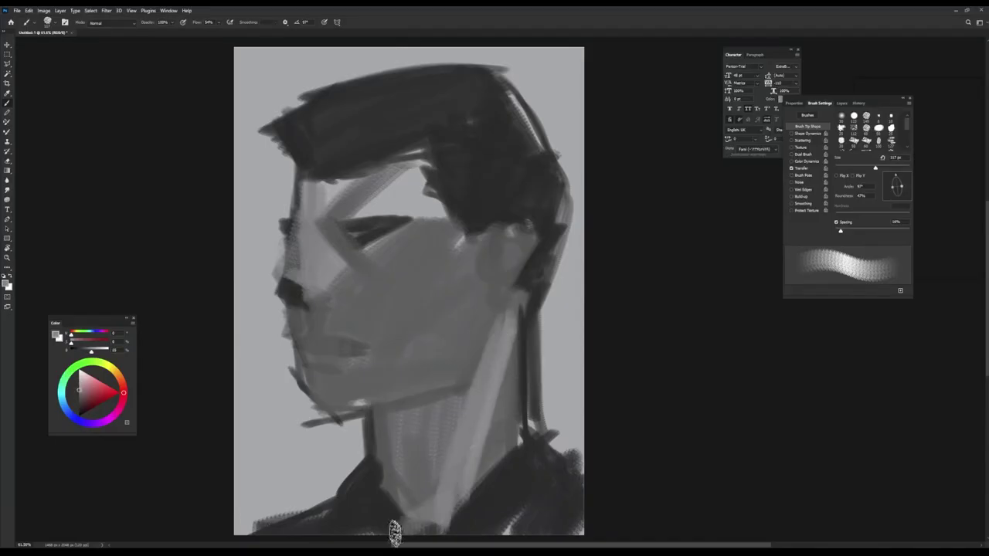
left_click(379, 468, "alt")
mouse_move(380, 471)
left_mouse_down()
mouse_move(380, 448)
mouse_move(409, 404)
mouse_move(376, 410)
mouse_move(456, 383)
mouse_move(401, 417)
mouse_move(475, 369)
mouse_move(494, 279)
left_mouse_up()
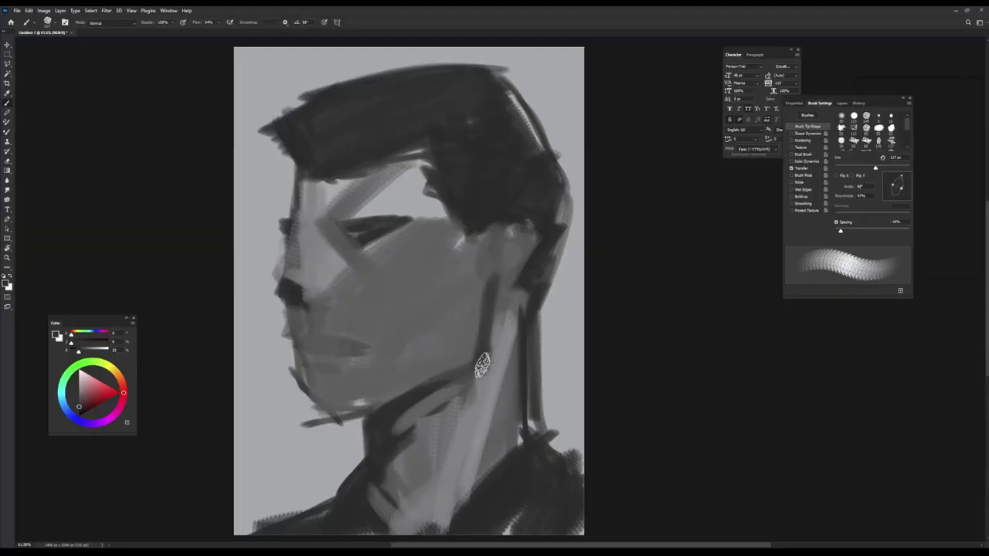
left_click_drag(477, 360, 483, 380)
Step: Darken the eye socket, then reduce the brush to 68 px and paint the nose profile and underside dark
left_click_drag(344, 247, 417, 224)
mouse_move(348, 247)
left_mouse_down()
mouse_move(369, 303)
mouse_move(402, 232)
left_mouse_up()
key("bracketleft")
key("bracketleft")
key("bracketleft")
key("bracketleft")
key("bracketleft")
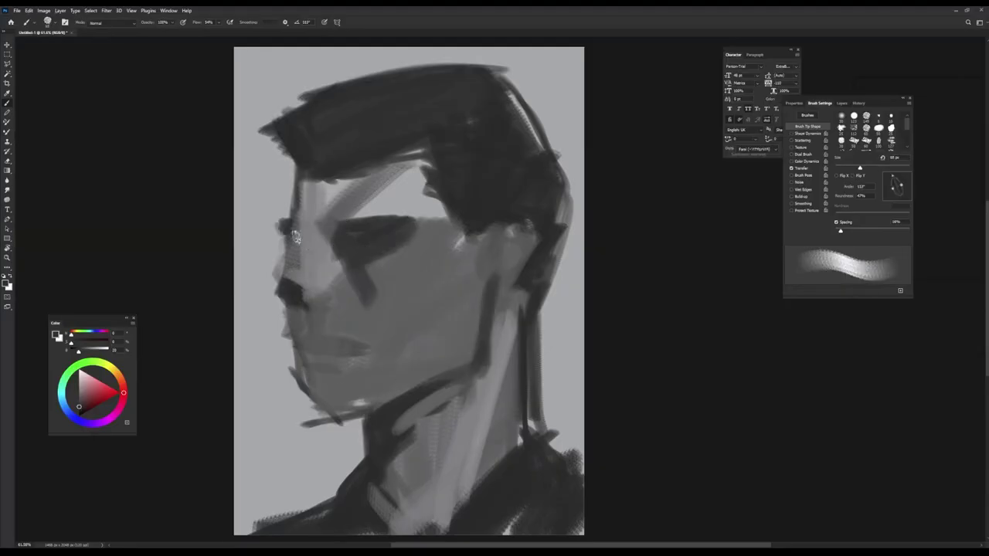
mouse_move(284, 263)
left_mouse_down()
mouse_move(270, 295)
mouse_move(298, 310)
mouse_move(318, 304)
mouse_move(272, 303)
mouse_move(309, 299)
left_mouse_up()
Step: Set the brush tip angle to 143° and paint light planes on the nose bridge and brow, refining the eyelid
key("shift+Right")
key("shift+Right")
left_click(324, 325, "alt")
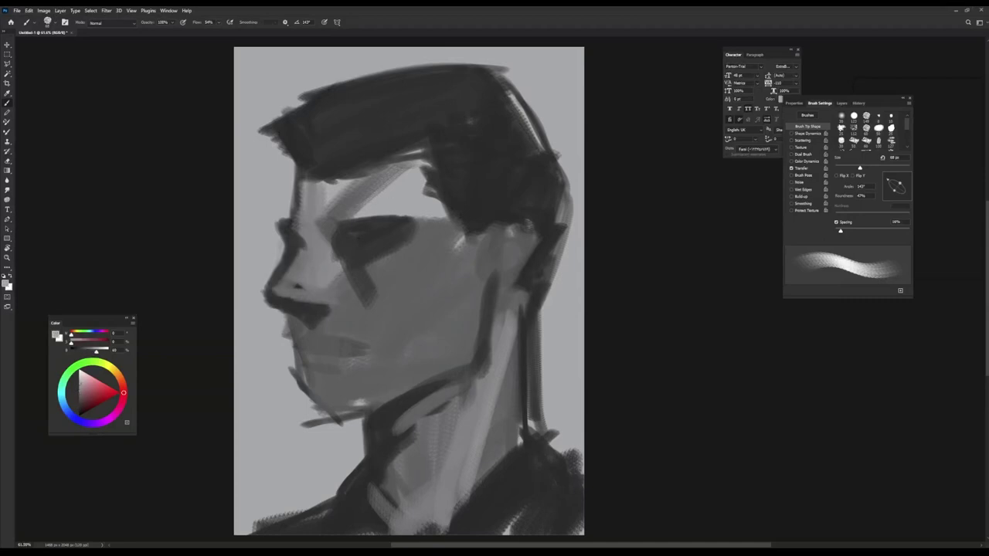
left_click_drag(293, 244, 400, 174)
mouse_move(284, 289)
left_mouse_down()
mouse_move(305, 245)
mouse_move(320, 309)
left_mouse_up()
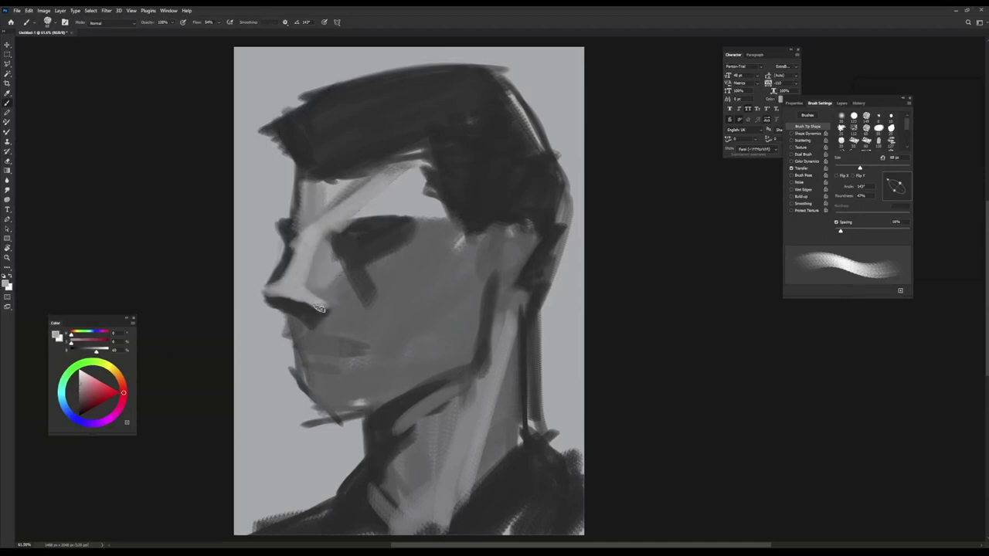
mouse_move(296, 243)
left_mouse_down()
mouse_move(406, 222)
mouse_move(397, 216)
mouse_move(416, 242)
mouse_move(358, 236)
mouse_move(395, 226)
mouse_move(431, 245)
left_mouse_up()
mouse_move(329, 247)
left_mouse_down()
mouse_move(362, 262)
mouse_move(341, 276)
left_mouse_up()
Step: Enlarge the brush to 114 px and cover the forehead and temple with sampled mid grey
left_click(340, 300, "alt")
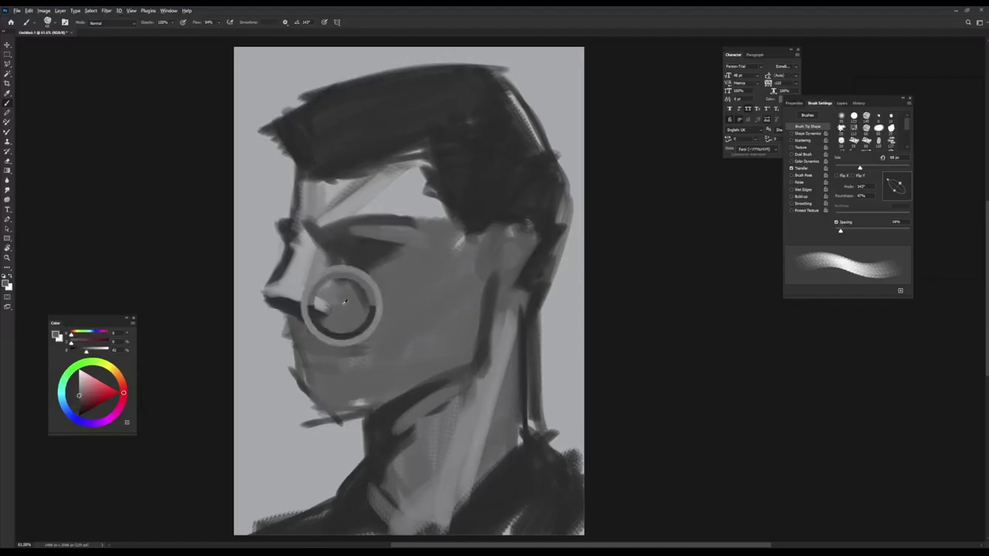
key("bracketright")
left_click(353, 193, "alt")
mouse_move(332, 193)
left_mouse_down()
mouse_move(463, 153)
mouse_move(420, 198)
mouse_move(371, 208)
mouse_move(456, 213)
left_mouse_up()
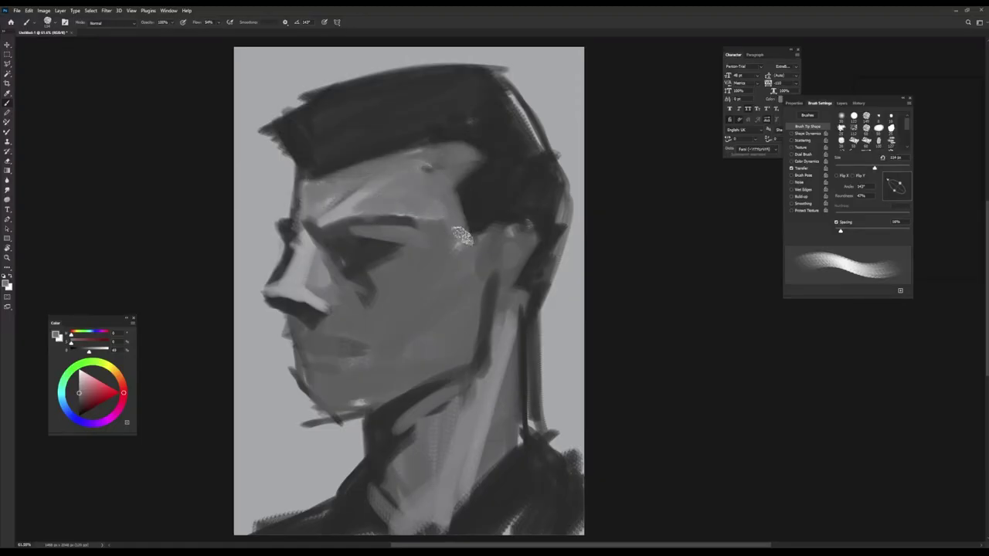
Step: Darken the far side of the face from nose to chin and paint a lighter plane along the lower cheek
left_click(459, 214, "alt")
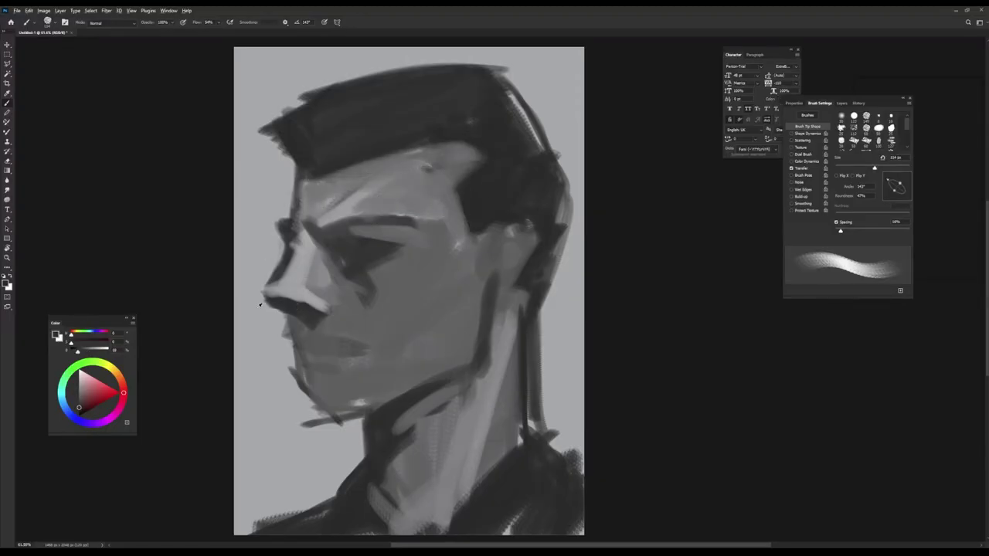
left_click(294, 303, "alt")
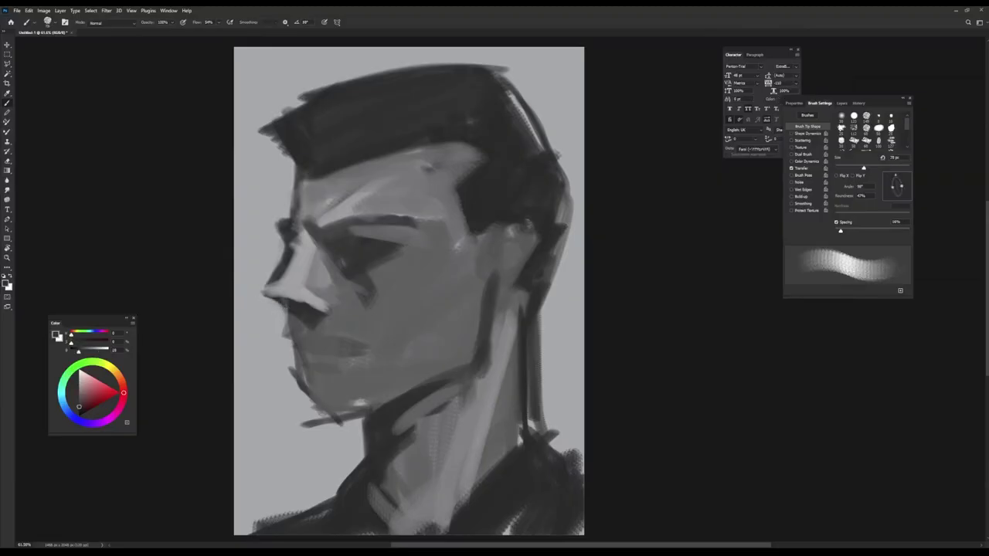
mouse_move(286, 305)
left_mouse_down()
mouse_move(307, 390)
mouse_move(327, 417)
left_mouse_up()
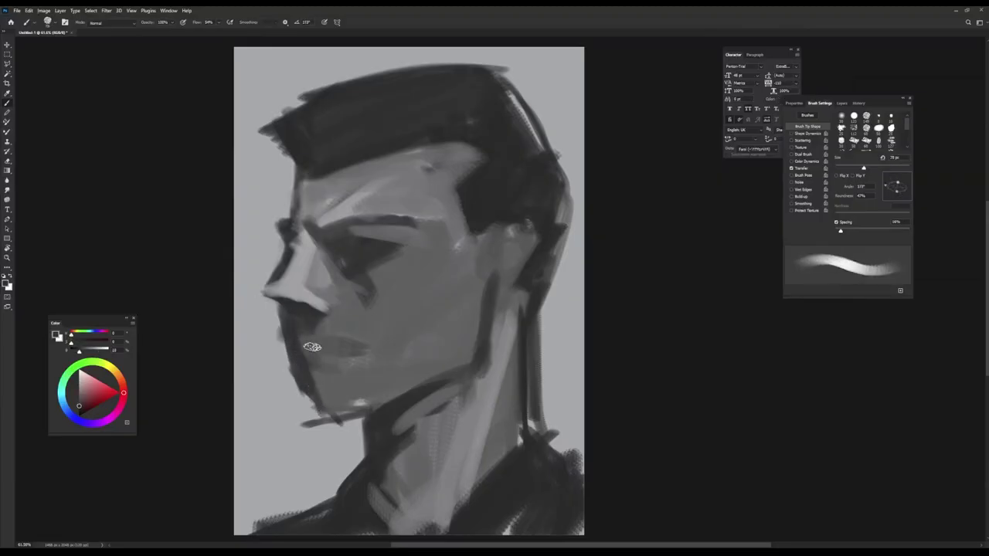
mouse_move(291, 343)
left_mouse_down()
mouse_move(321, 345)
mouse_move(306, 375)
mouse_move(320, 370)
mouse_move(335, 422)
left_mouse_up()
left_click(363, 386, "alt")
mouse_move(309, 375)
left_mouse_down()
mouse_move(354, 409)
mouse_move(399, 351)
mouse_move(422, 354)
left_mouse_up()
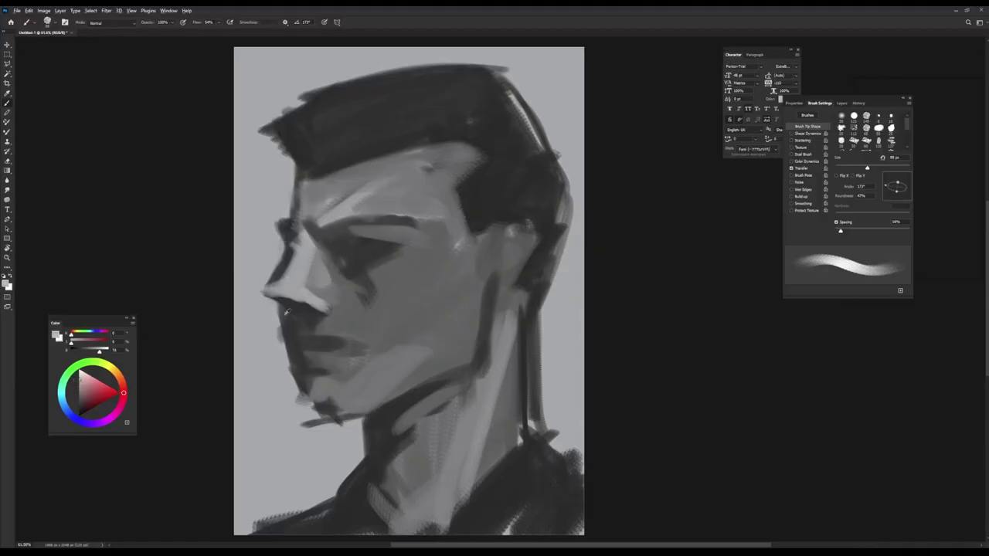
Step: Paint light planes on the temple, outer eye area and side of the nose, and retone the upper eyelid
key("bracketright")
mouse_move(317, 309)
left_mouse_down()
mouse_move(334, 262)
mouse_move(440, 246)
mouse_move(440, 171)
mouse_move(452, 262)
left_mouse_up()
key("shift+Right")
left_click(396, 247, "alt")
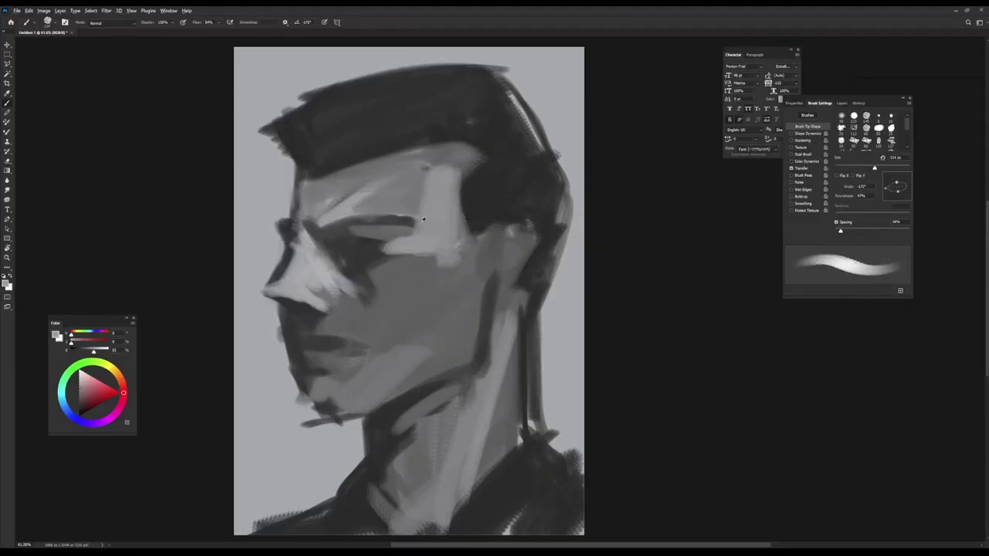
left_click(364, 236, "alt")
left_click_drag(343, 230, 425, 220)
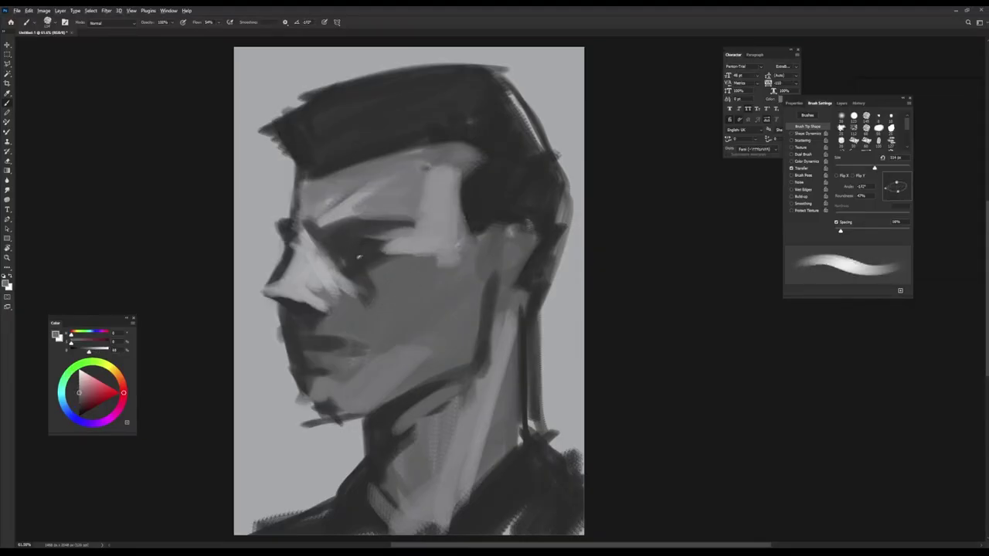
Step: Soften the underside of the nose and the nostril area with sampled mid greys
left_click(317, 287, "alt")
mouse_move(309, 286)
left_mouse_down()
mouse_move(347, 313)
mouse_move(340, 332)
left_mouse_up()
left_click(333, 309, "alt")
mouse_move(267, 294)
left_mouse_down()
mouse_move(333, 309)
mouse_move(332, 294)
mouse_move(309, 336)
left_mouse_up()
left_click(324, 305, "alt")
Step: Reduce the brush, set its tip angle to 158° and blend the upper lip and the cheek beside the nose
key("bracketleft")
key("bracketleft")
key("bracketleft")
key("shift+Left")
key("shift+Left")
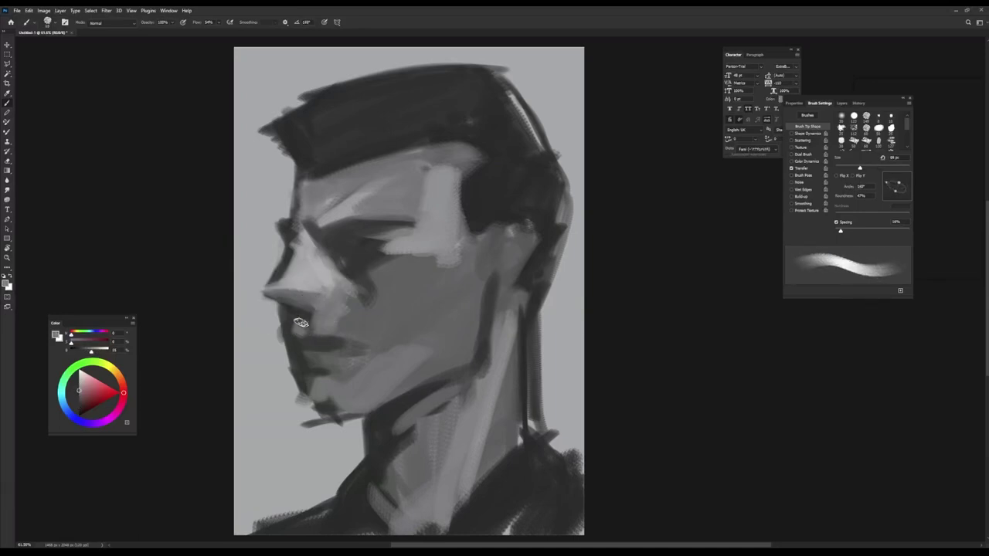
left_click(309, 328, "alt")
left_click_drag(305, 331, 356, 338)
left_click(352, 300, "alt")
left_click_drag(352, 299, 381, 300)
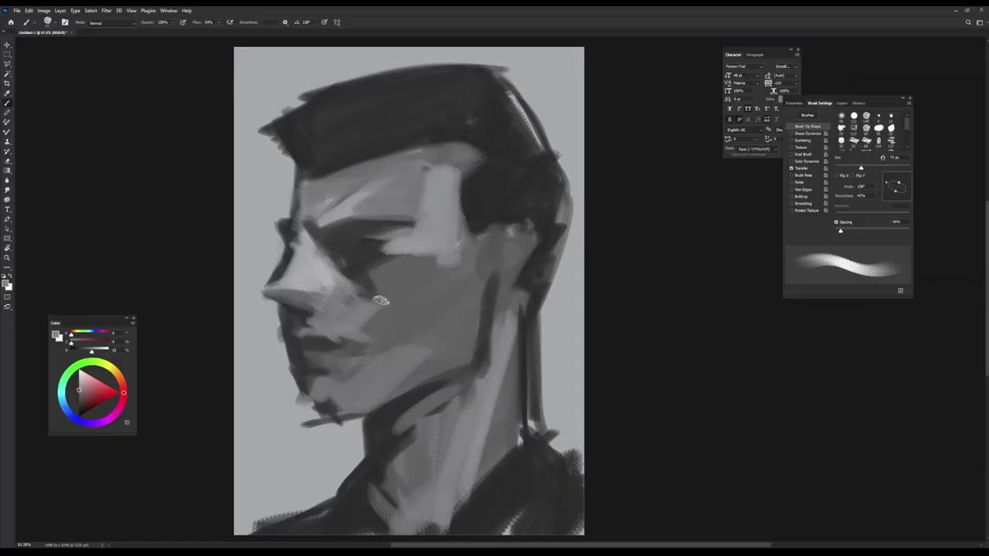
Step: Paint a light diagonal cheekbone plane from beside the nose towards the temple with sampled greys
left_click(315, 249, "alt")
mouse_move(315, 249)
left_mouse_down()
mouse_move(331, 275)
mouse_move(410, 255)
mouse_move(410, 278)
left_mouse_up()
left_click(329, 275, "alt")
left_click(363, 267, "alt")
left_click(379, 269, "alt")
left_click_drag(348, 309, 425, 261)
key("Left")
key("Left")
key("Left")
key("Left")
key("Left")
key("Left")
key("Left")
key("Left")
key("Left")
key("Left")
key("Left")
key("Left")
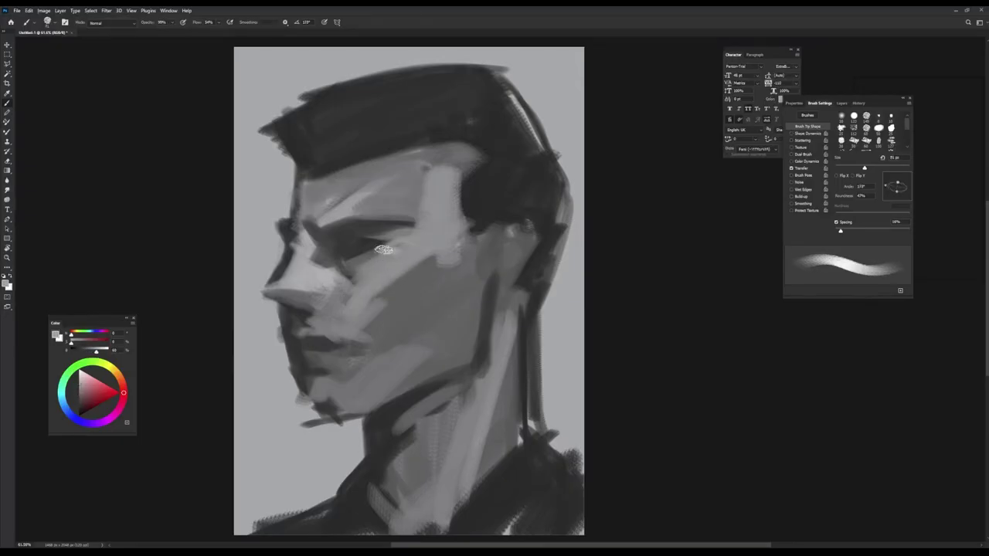
Step: Refine the shape of the shadowed eye and eyelids with tones sampled around the eye
left_click(355, 240, "alt")
left_click(380, 229, "alt")
left_click(326, 246, "alt")
key("bracketleft")
key("bracketleft")
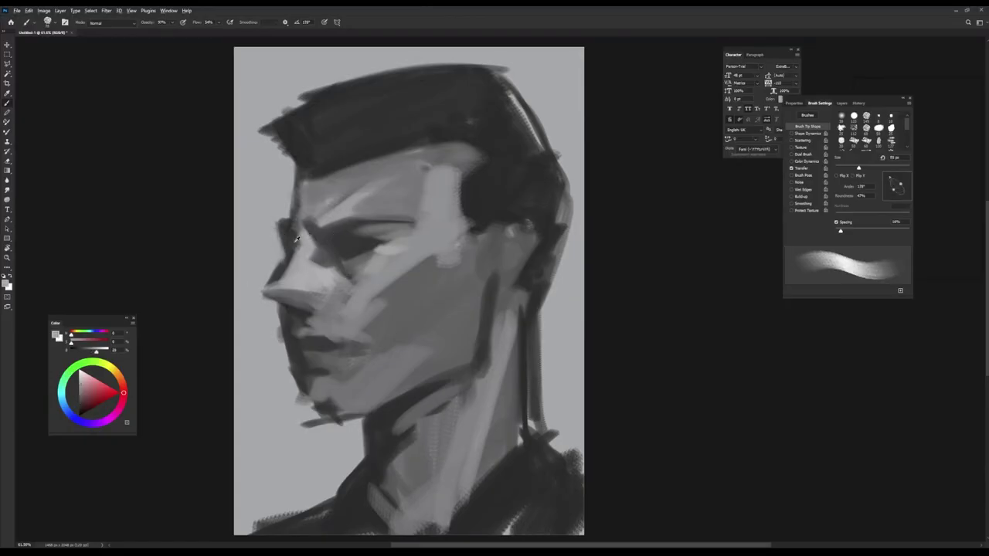
Step: Clean up the nose profile and tip with sampled greys and darken the underside of the nose
left_click(259, 252, "alt")
left_click(291, 281, "alt")
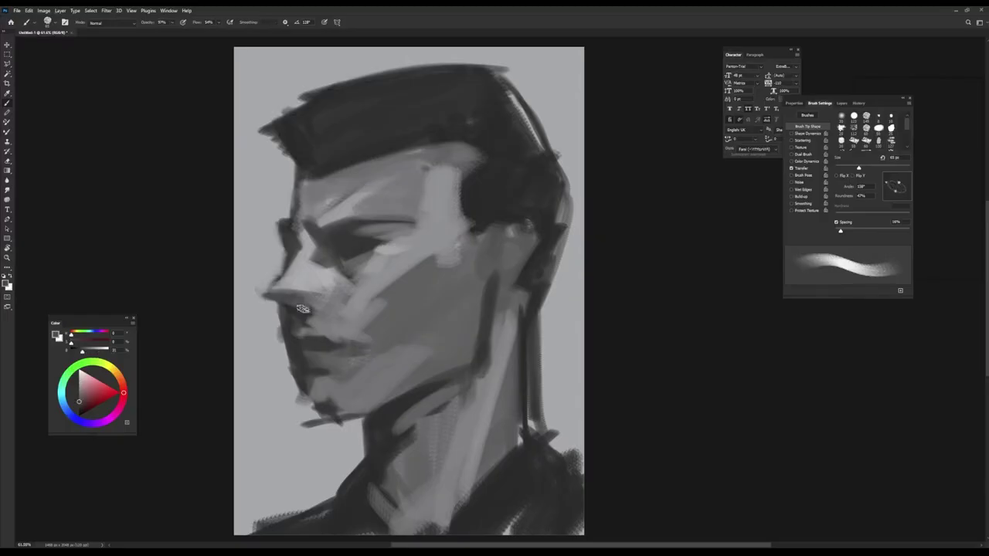
left_click(302, 309, "alt")
left_click_drag(301, 309, 270, 298)
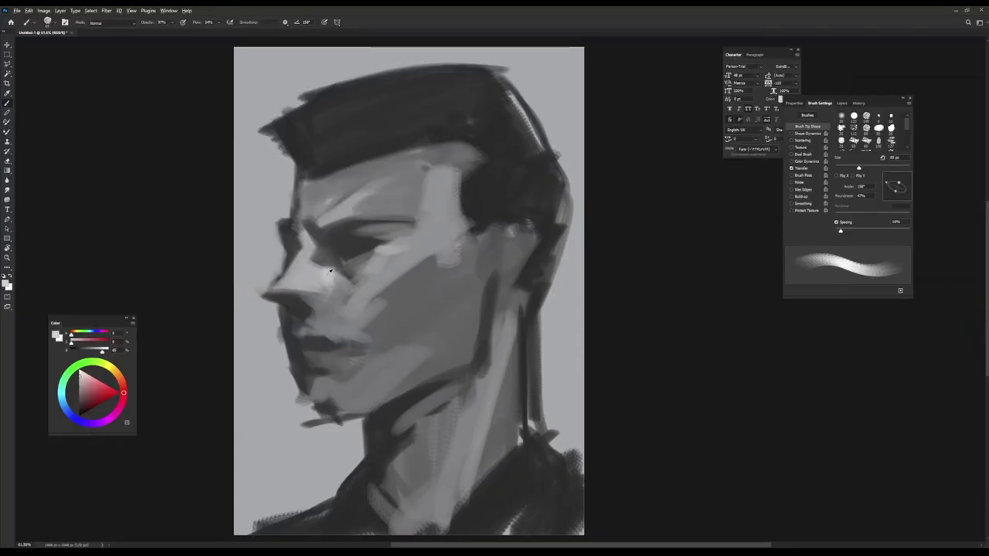
Step: Add a bright highlight on the side of the nose and lighten the centre of the forehead
left_click_drag(330, 270, 328, 283)
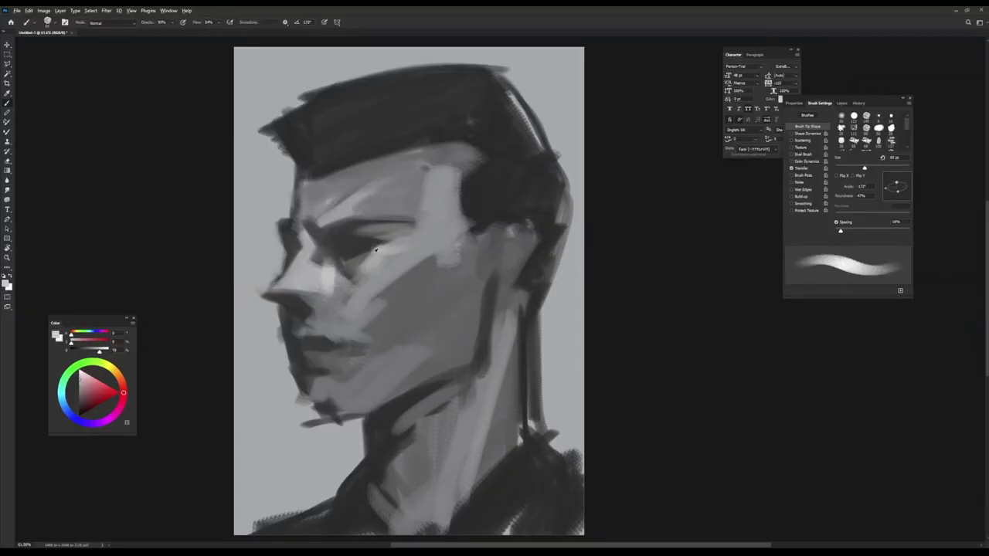
left_click(353, 255, "alt")
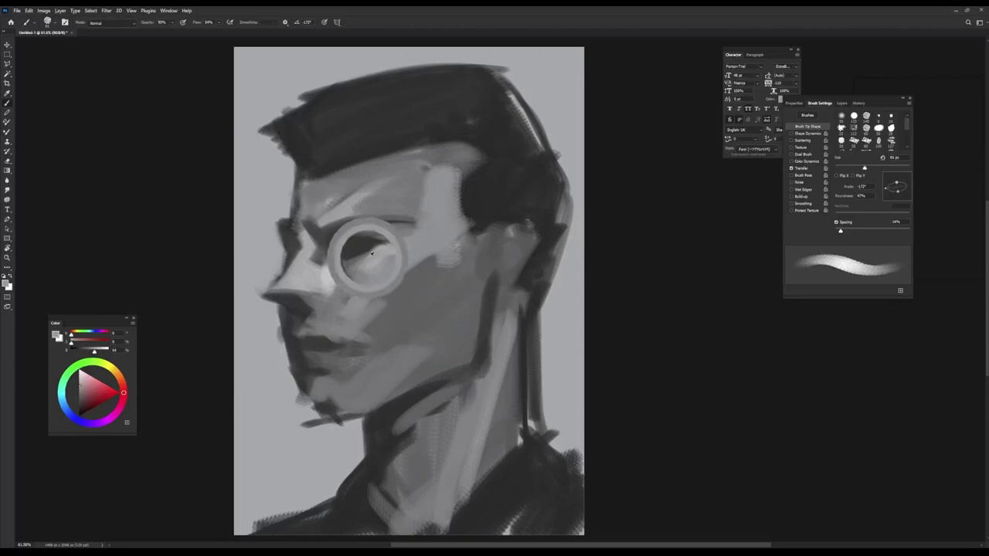
left_click(332, 218, "alt")
mouse_move(328, 202)
left_mouse_down()
mouse_move(313, 169)
mouse_move(317, 207)
left_mouse_up()
Step: Reduce the brush, rotate its tip and define the far brow and forehead contour in dark grey
key("bracketleft")
key("bracketleft")
key("bracketleft")
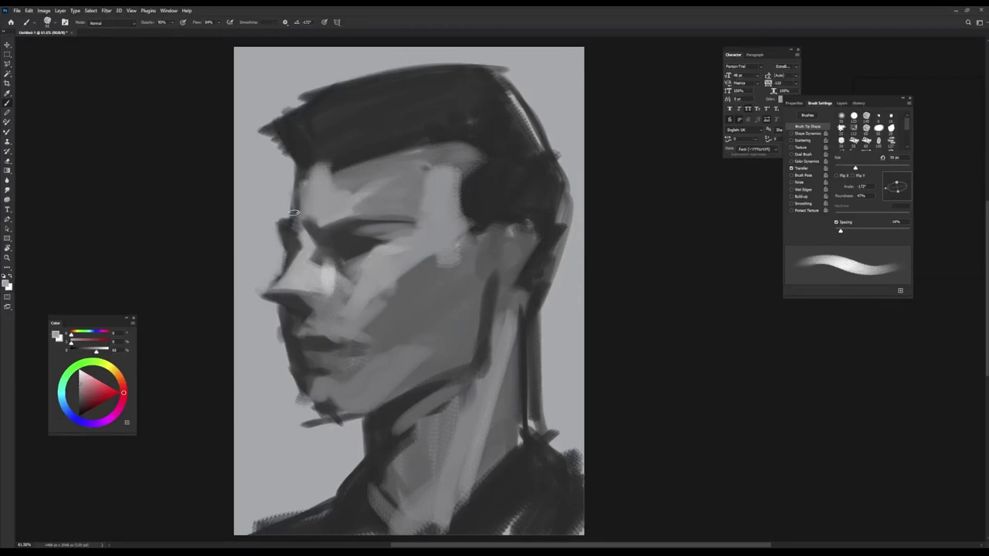
key("shift+Left")
key("shift+Left")
key("shift+Left")
key("shift+Left")
key("shift+Left")
key("shift+Right")
key("shift+Right")
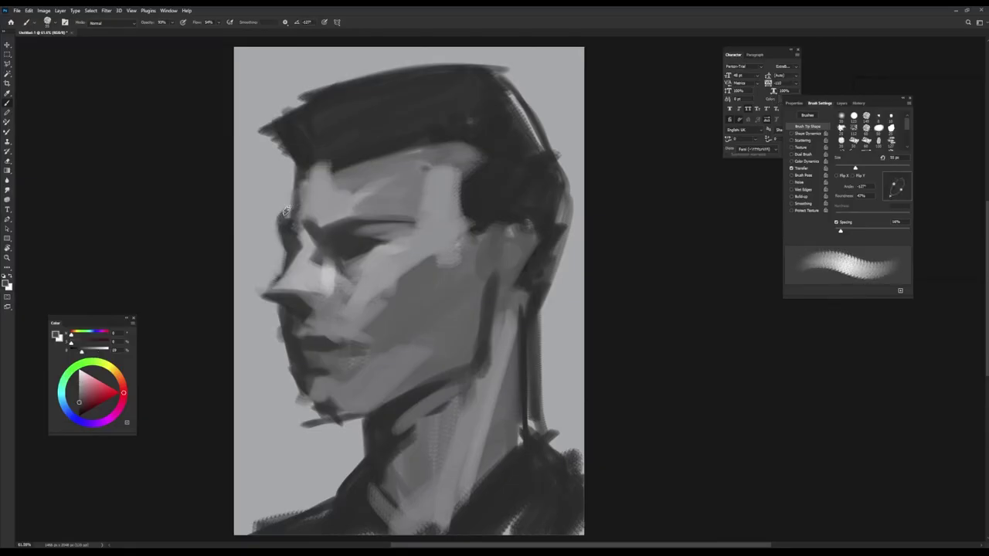
key("shift+Left")
Step: Enlarge the brush and fill the far side of the forehead up to the hair with sampled mid greys
left_click(344, 170, "alt")
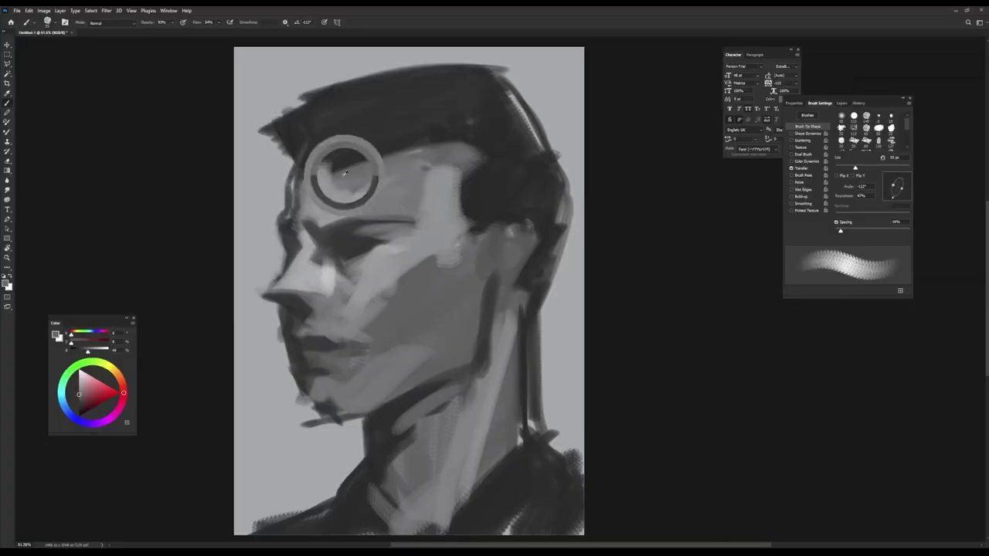
key("bracketright")
key("bracketright")
left_click(309, 177, "alt")
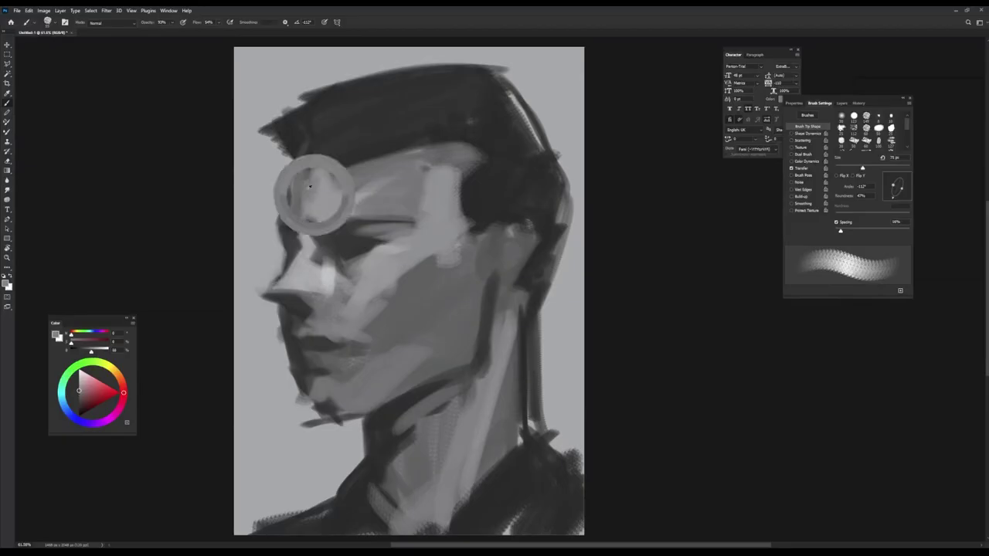
Step: Raise and straighten the hairline by painting forehead grey along the lower edge of the hair
left_click(355, 155, "alt")
key("bracketright")
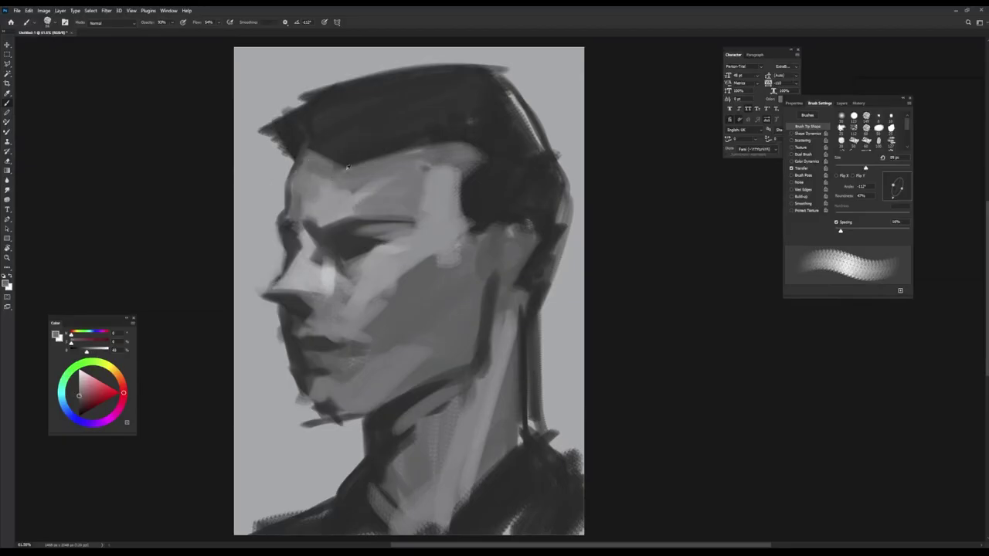
key("shift+Left")
key("shift+Left")
key("shift+Left")
left_click_drag(327, 160, 468, 134)
Step: Rotate the brush tip and paint sampled background grey over the pointed front tuft to round off the hair's front edge
left_click(326, 128, "alt")
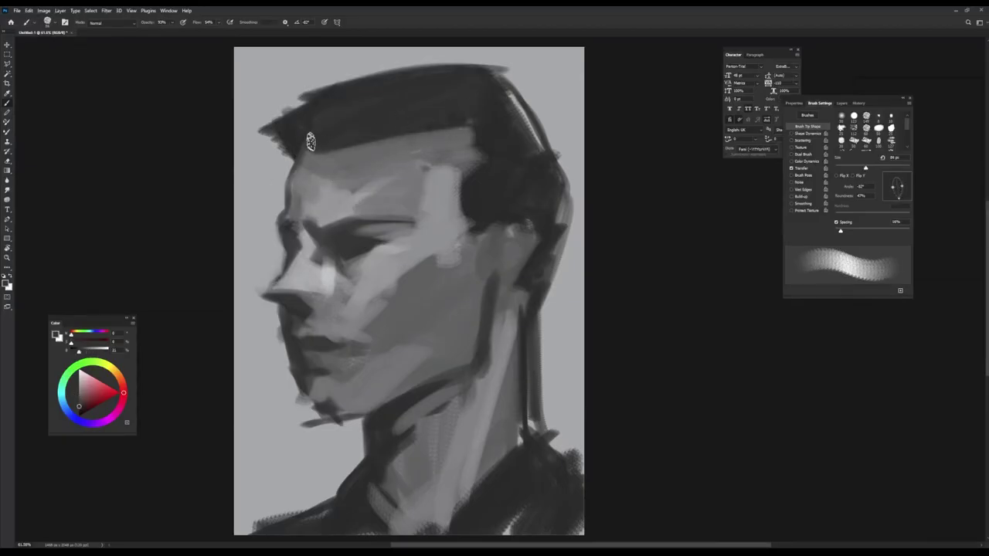
key("shift+Left")
key("shift+Left")
key("shift+Left")
key("shift+Left")
left_click(284, 135, "alt")
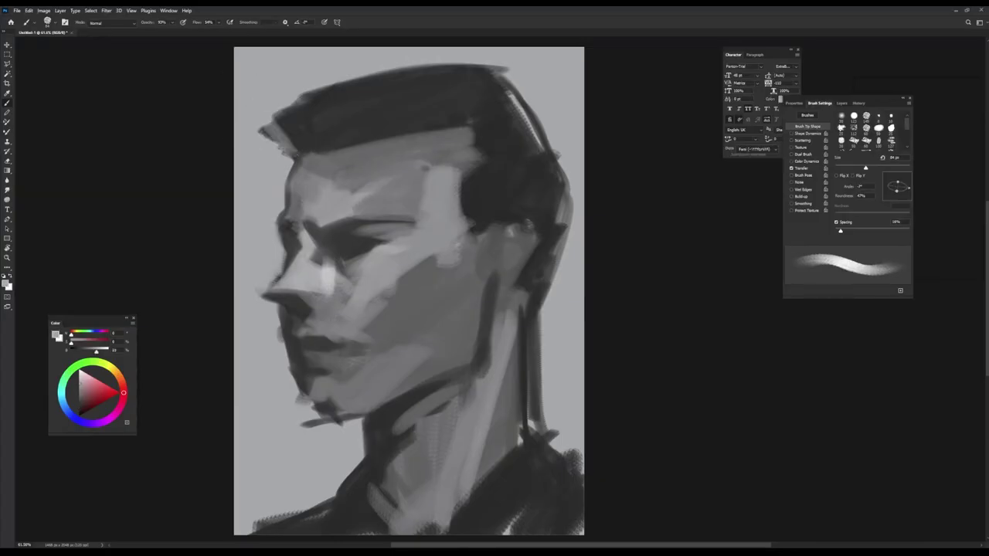
mouse_move(284, 135)
left_mouse_down()
mouse_move(274, 147)
mouse_move(305, 101)
left_mouse_up()
Step: Tilt the brush tip, cut back the hair's front upper corner with background grey and repaint its rising front edge in dark grey
key("shift+Right")
key("shift+Right")
key("shift+Right")
key("shift+Right")
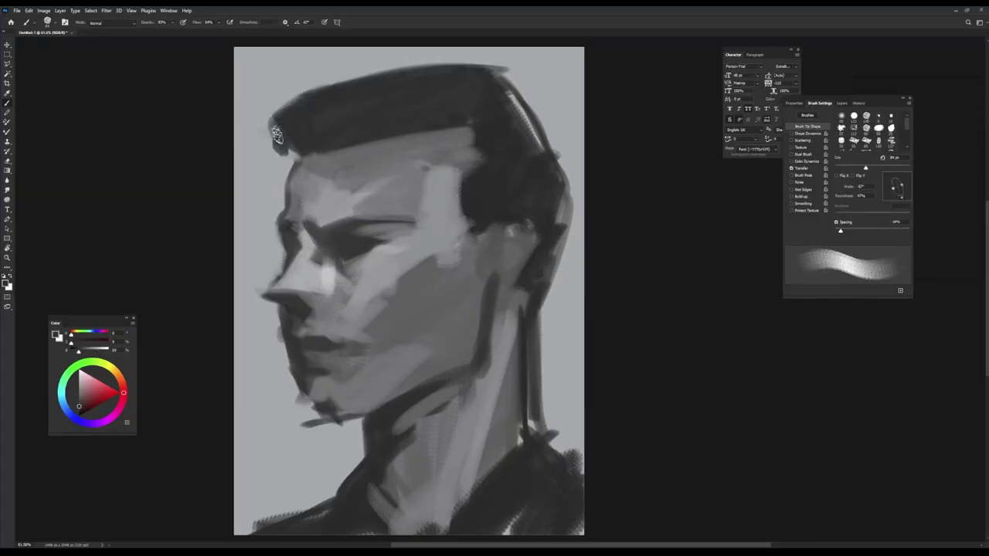
left_click(286, 150, "alt")
mouse_move(278, 147)
left_mouse_down()
mouse_move(294, 108)
mouse_move(358, 80)
left_mouse_up()
left_click(313, 134, "alt")
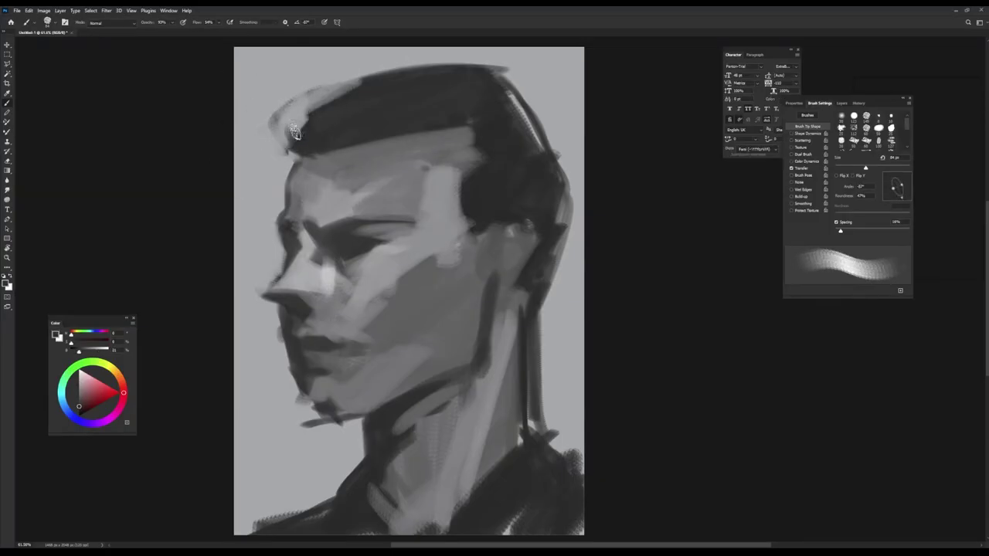
mouse_move(290, 141)
left_mouse_down()
mouse_move(336, 93)
mouse_move(390, 68)
left_mouse_up()
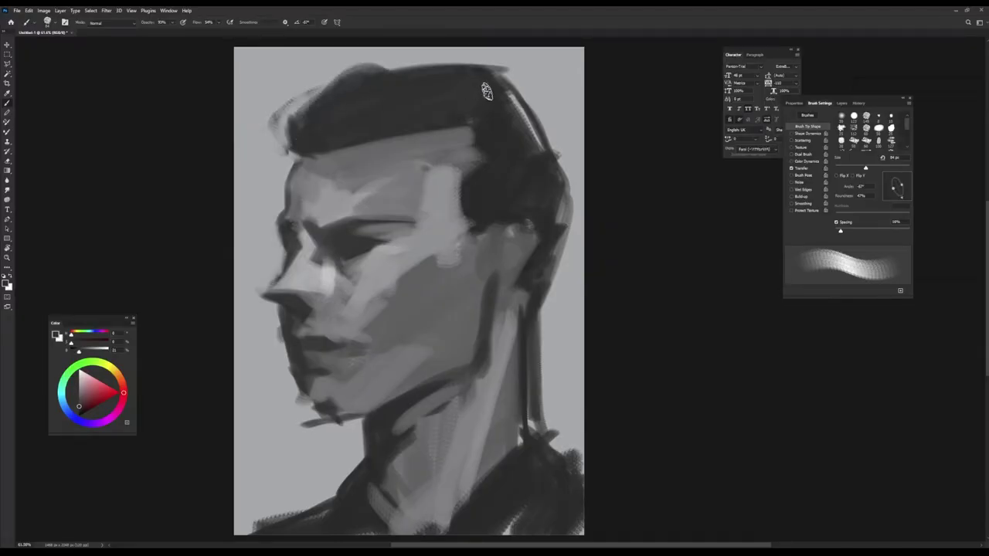
Step: Darken the far side of the forehead down to the brow with a sampled mid-dark grey
mouse_move(330, 177)
left_mouse_down()
mouse_move(297, 228)
mouse_move(308, 223)
left_mouse_up()
left_click(329, 179, "alt")
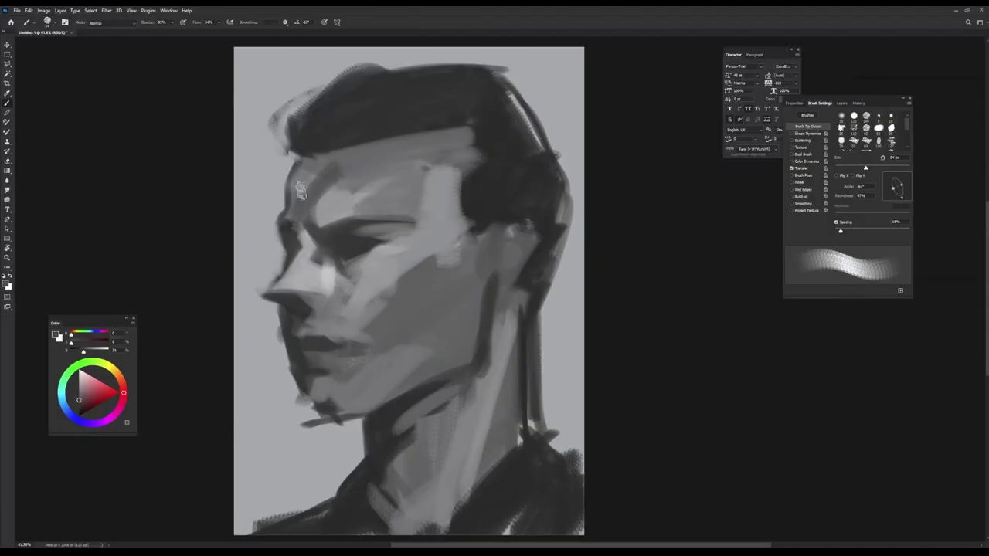
left_click(311, 244, "alt")
Step: Enlarge the brush and extend the dark hair over the temple and down into a tapered sideburn, using sampled greys
key("bracketright")
key("bracketright")
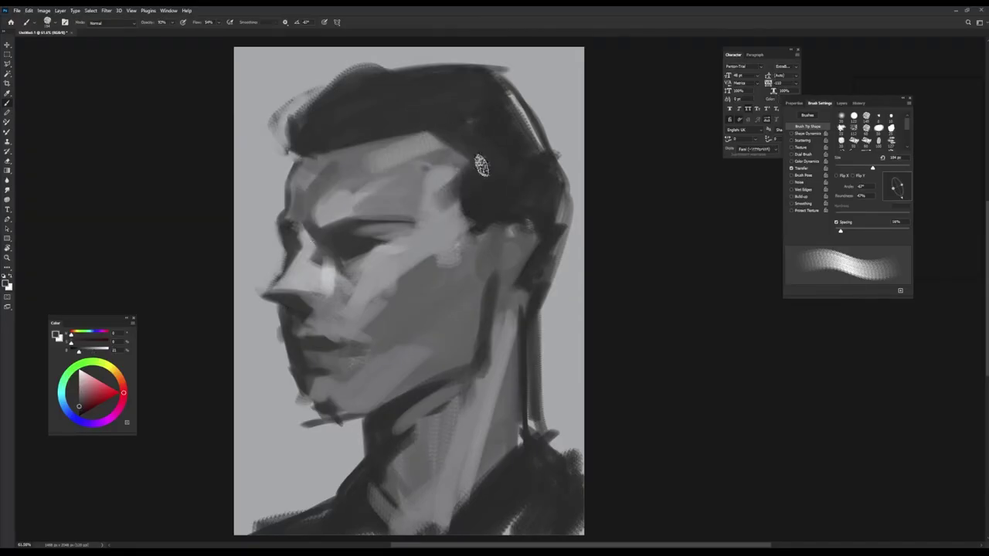
left_click(430, 207, "alt")
mouse_move(481, 164)
left_mouse_down()
mouse_move(430, 207)
mouse_move(471, 232)
mouse_move(448, 259)
mouse_move(453, 246)
left_mouse_up()
left_click(483, 166, "alt")
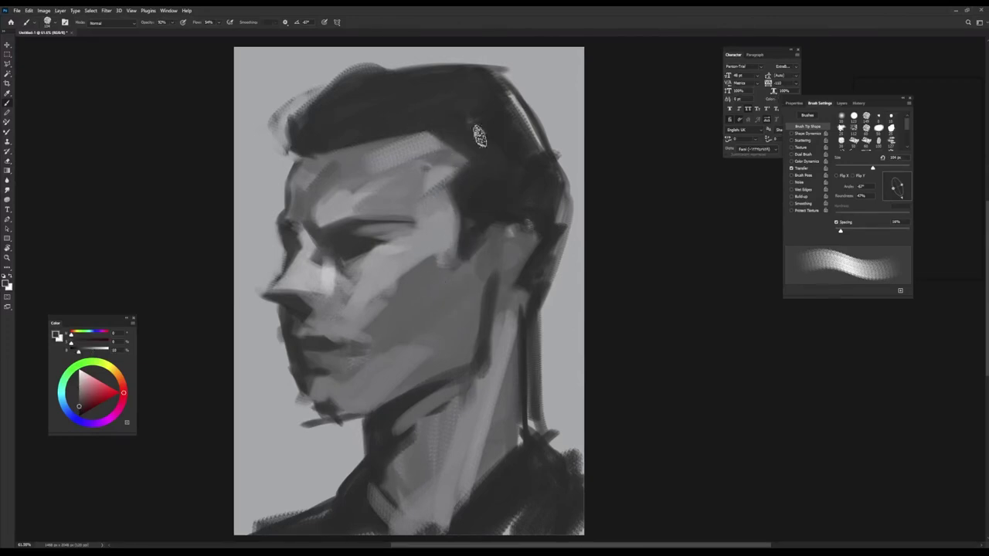
Step: Set the brush tip angle to 0°, reduce the brush and refine the eye-socket shadow and the mouth with dark grey
left_click(324, 171, "alt")
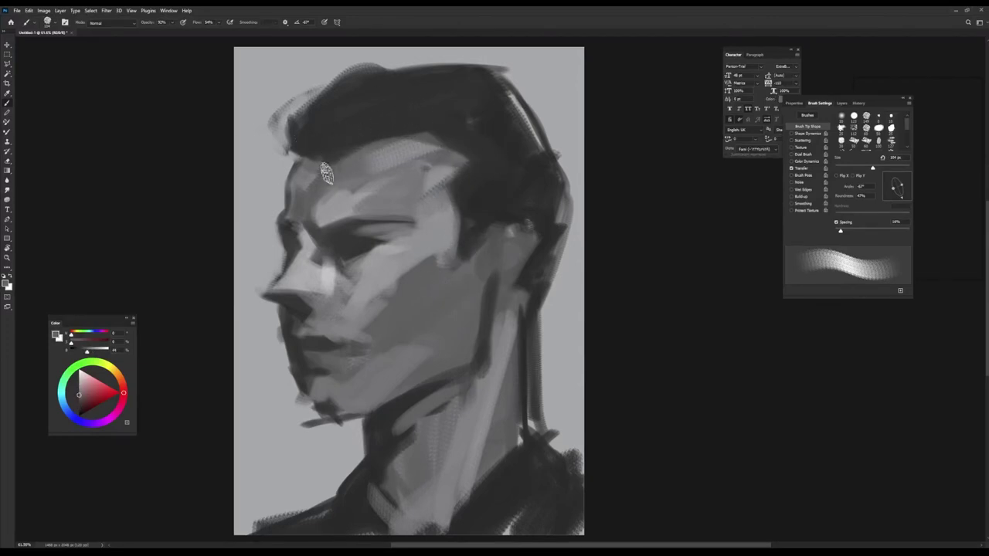
left_click(313, 191, "alt")
key("period")
key("shift+Right")
key("shift+Right")
key("shift+Right")
key("shift+Right")
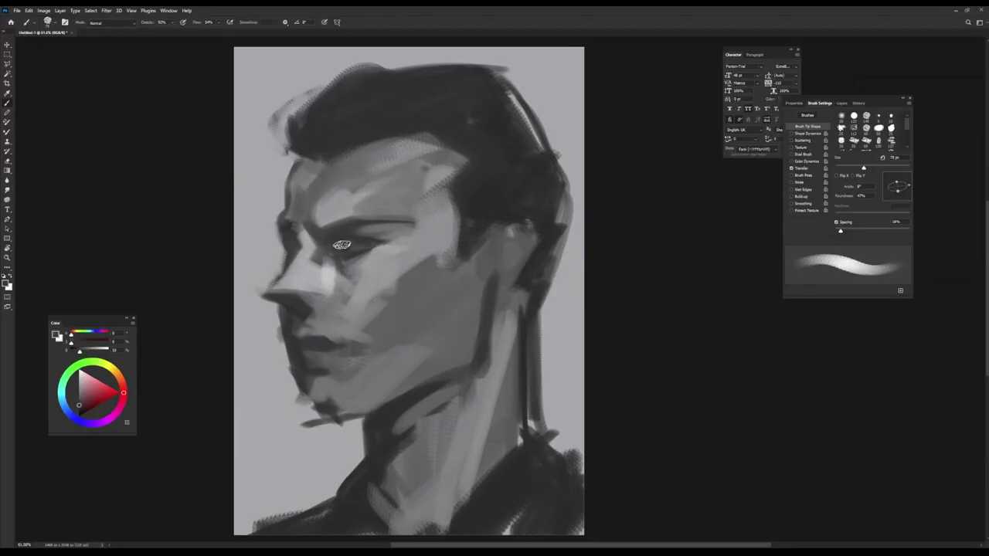
key("bracketleft")
key("bracketleft")
key("bracketleft")
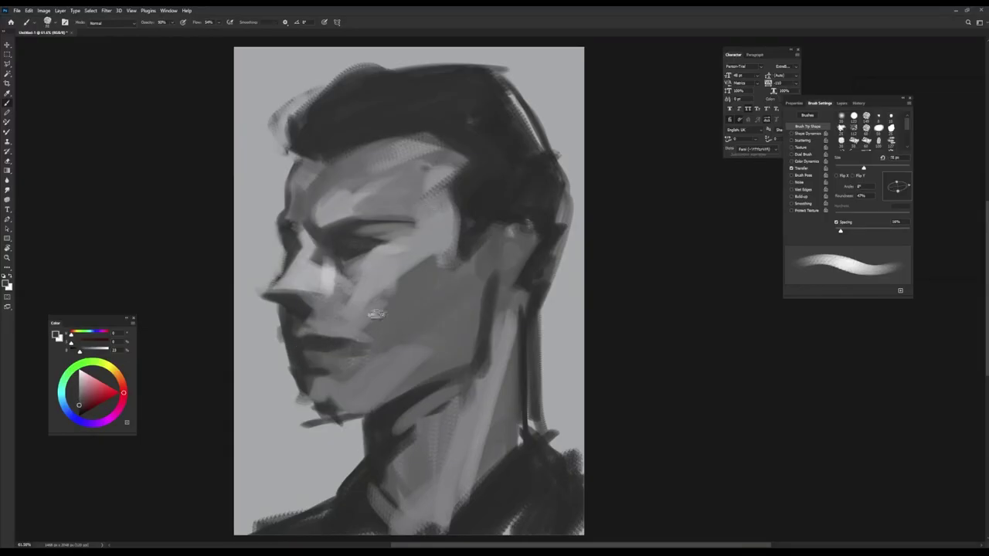
Step: Rotate the brush tip and blend sampled mid greys across the cheek where the light and shadow planes meet
key("Right")
key("Right")
key("Right")
key("Right")
key("Right")
key("Right")
key("Right")
key("Right")
key("Right")
key("Right")
key("Right")
key("Right")
key("Right")
key("Right")
key("Right")
key("Right")
key("Right")
key("Right")
key("Right")
key("Right")
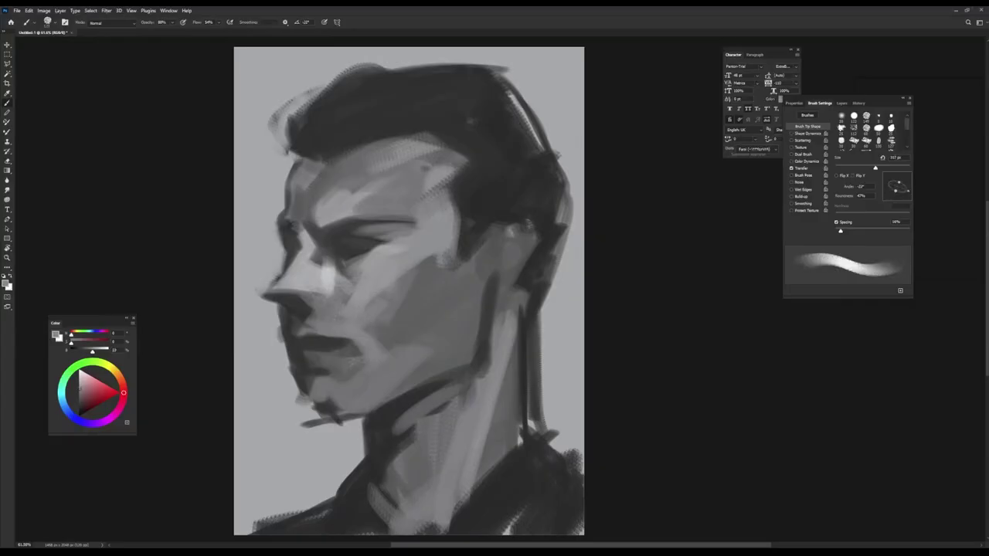
key("Left")
key("Left")
key("Left")
key("Left")
key("Left")
key("Left")
key("Left")
key("Left")
key("Left")
key("Left")
key("Left")
key("Left")
key("Left")
key("Left")
key("Left")
key("Left")
key("Left")
key("Left")
key("Left")
key("Left")
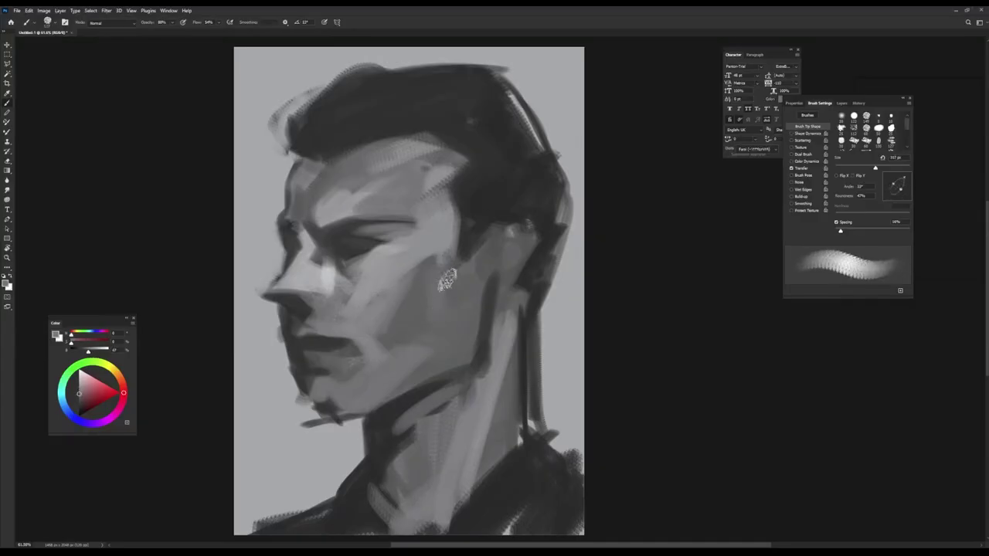
Step: Paint a darker shadow band from below the sideburn diagonally across the cheek toward the mouth
left_click(445, 286, "alt")
mouse_move(441, 288)
left_mouse_down()
mouse_move(404, 326)
mouse_move(467, 292)
mouse_move(364, 357)
mouse_move(348, 354)
left_mouse_up()
left_click(431, 271, "alt")
Step: Reduce the brush to 71 px, rotate its tip and lighten the area below the lower lip and around the mouth corner
key("Left")
key("Left")
key("Left")
key("Left")
key("Left")
key("Left")
key("Left")
key("Left")
key("Left")
key("Left")
key("Left")
key("Left")
key("Left")
key("Left")
key("Left")
key("Left")
key("Left")
key("Left")
key("Left")
key("Left")
key("Left")
key("Left")
key("Left")
key("Left")
key("Left")
key("Left")
key("Left")
key("Left")
key("Left")
key("Left")
key("Left")
key("Left")
key("Left")
key("Left")
key("Left")
key("Left")
key("Left")
key("Left")
key("Left")
key("Left")
key("bracketleft")
key("Left")
key("Left")
key("Left")
key("Left")
key("Left")
key("Left")
key("Left")
key("Left")
key("Left")
key("Left")
key("Left")
key("Left")
key("Left")
key("Left")
key("Left")
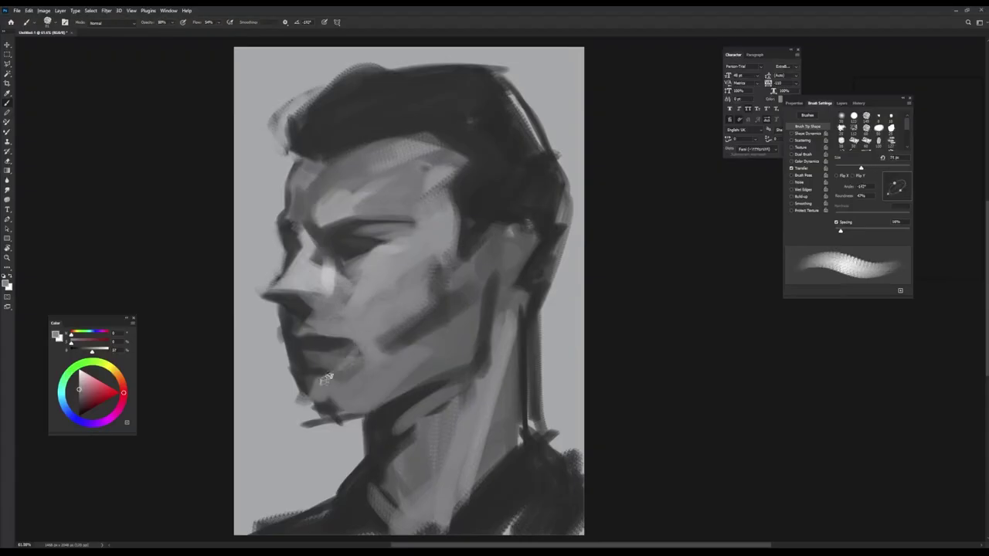
left_click(357, 355, "alt")
left_click_drag(305, 381, 348, 361)
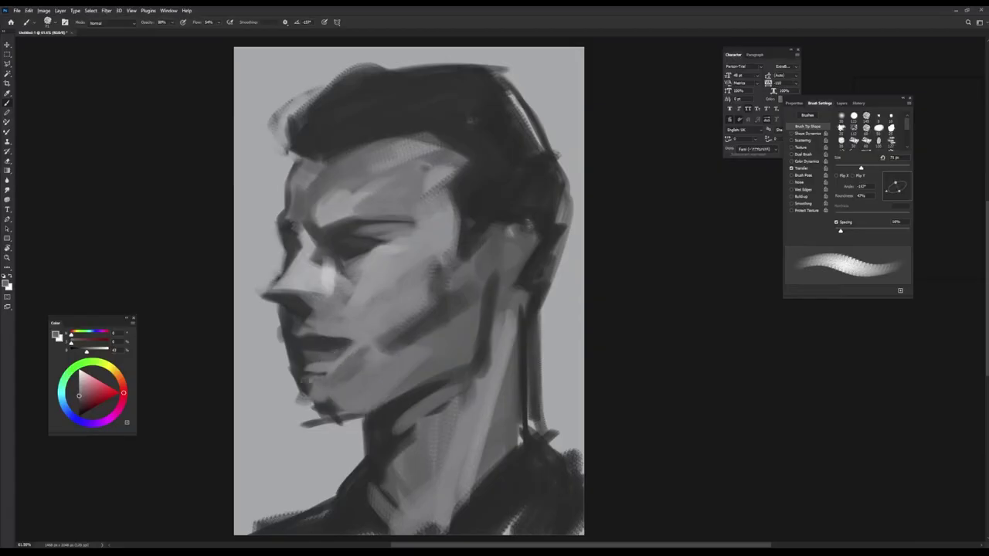
Step: Rework the front of the chin below the lip with sampled greys, rotating the brush tip to follow its contour
left_click(355, 392, "alt")
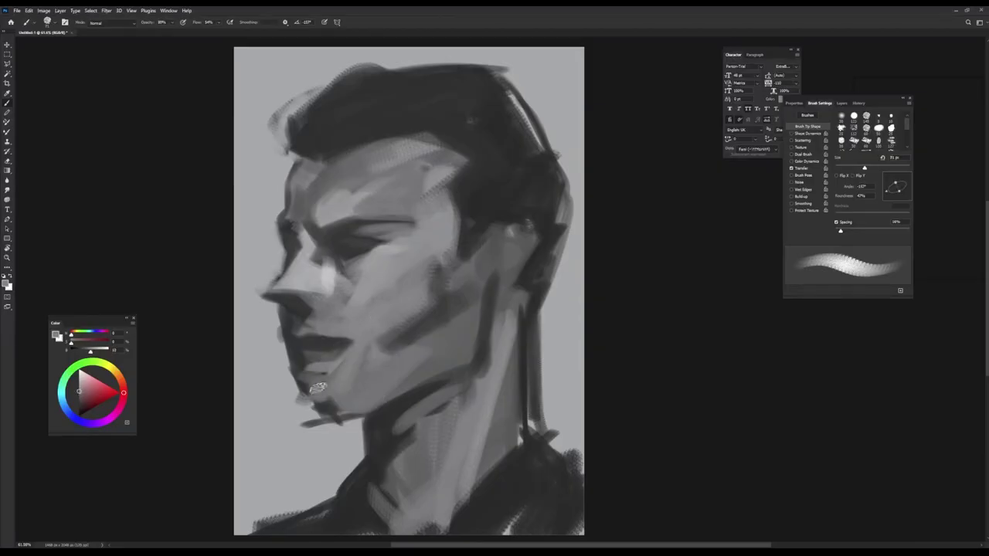
key("Right")
key("Right")
key("Right")
key("Right")
key("Right")
key("Right")
key("Right")
key("Right")
key("Right")
key("Right")
key("Right")
key("Right")
key("Right")
key("Right")
key("Right")
left_click_drag(310, 378, 307, 398)
key("shift+Right")
key("shift+Right")
key("shift+Right")
key("shift+Right")
key("shift+Right")
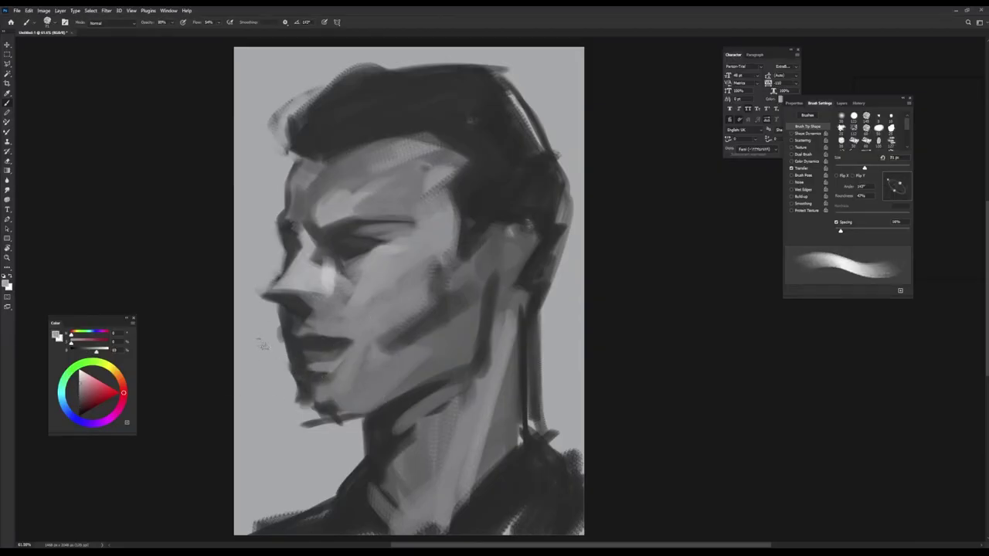
Step: Trim the face's outer contour from the lips to the chin with the sampled background grey, reducing the brush and rotating its tip
left_click(263, 336, "alt")
key("bracketleft")
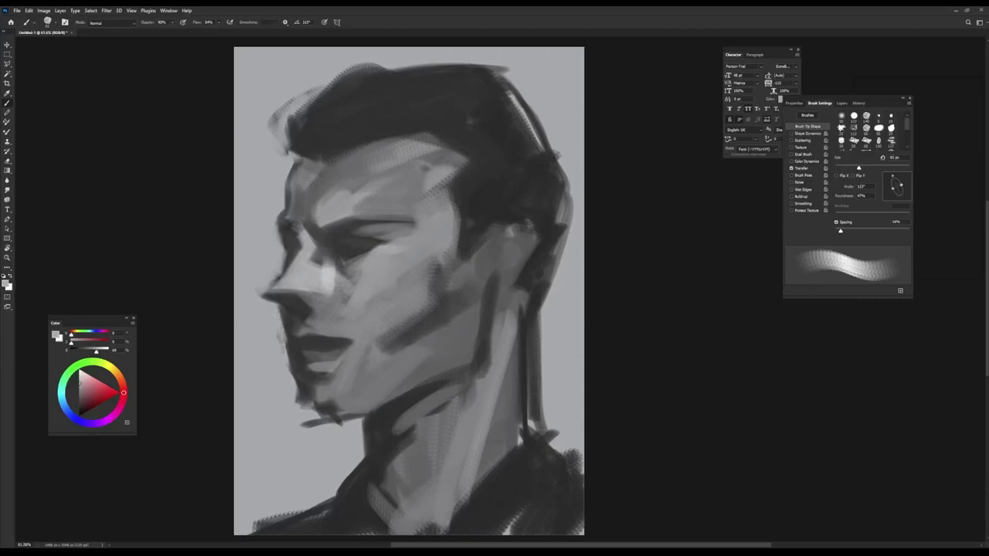
key("shift+Left")
key("shift+Left")
key("shift+Right")
key("shift+Right")
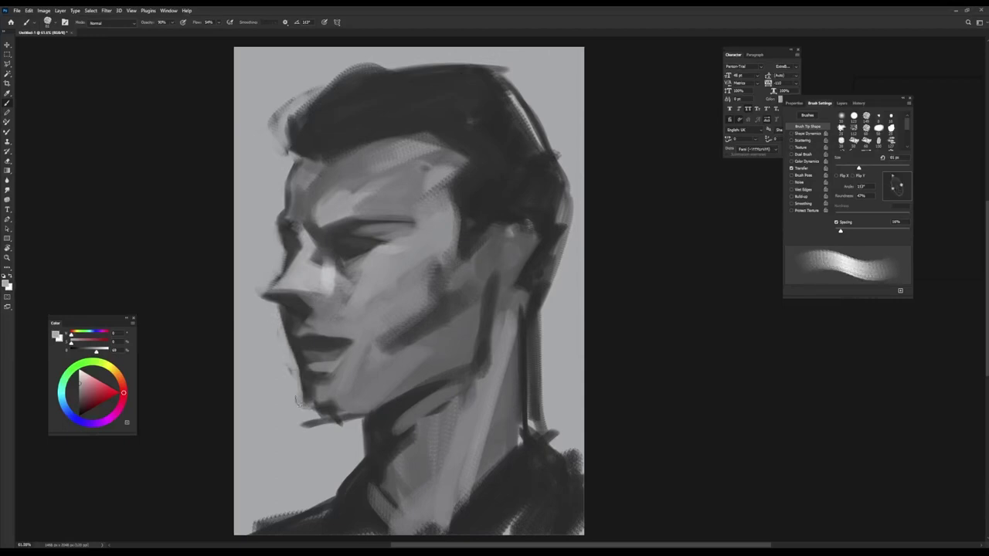
key("shift+Left")
key("shift+Left")
key("shift+Left")
Step: Repaint the chin and lower jaw plane with broad lighter grey strokes and clean the edge beneath the chin
left_click(309, 395, "alt")
left_click(297, 432, "alt")
mouse_move(303, 425)
left_mouse_down()
mouse_move(348, 419)
mouse_move(369, 396)
left_mouse_up()
left_click_drag(309, 402, 342, 397)
key("shift+Left")
key("shift+Left")
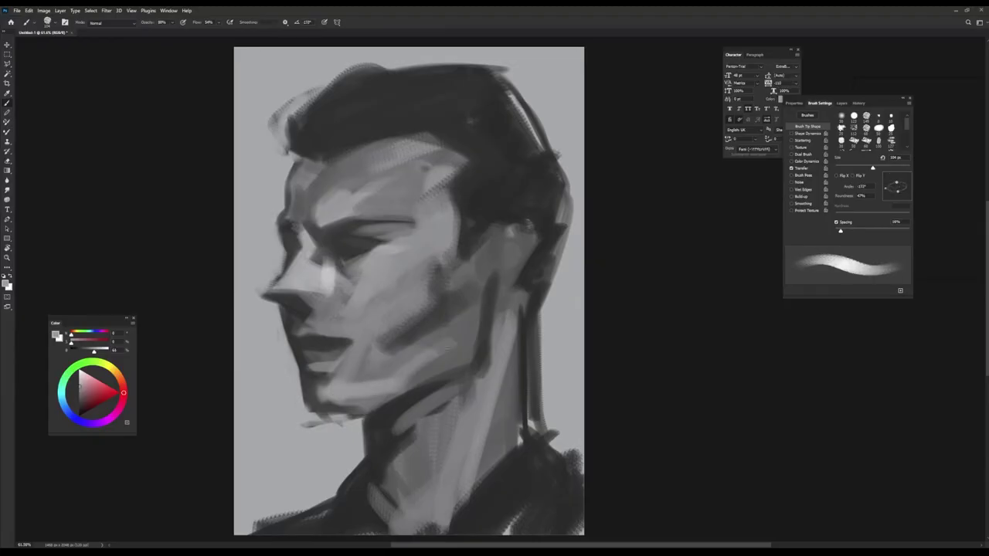
Step: Shrink the brush and redefine the mouth line and lips with sampled mid and dark greys
left_click(441, 333, "alt")
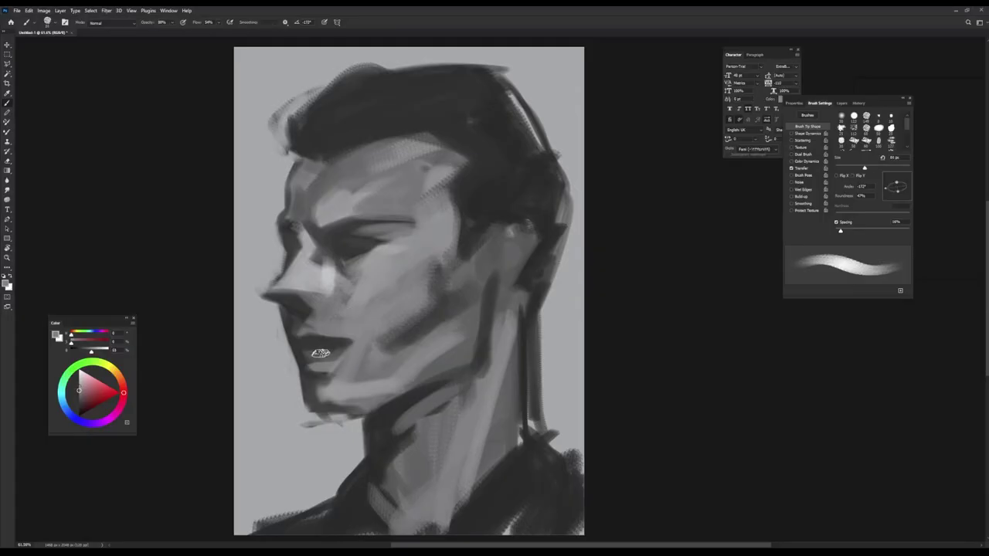
key("bracketleft")
key("bracketleft")
key("bracketleft")
left_click(347, 477, "alt")
key("bracketleft")
key("bracketleft")
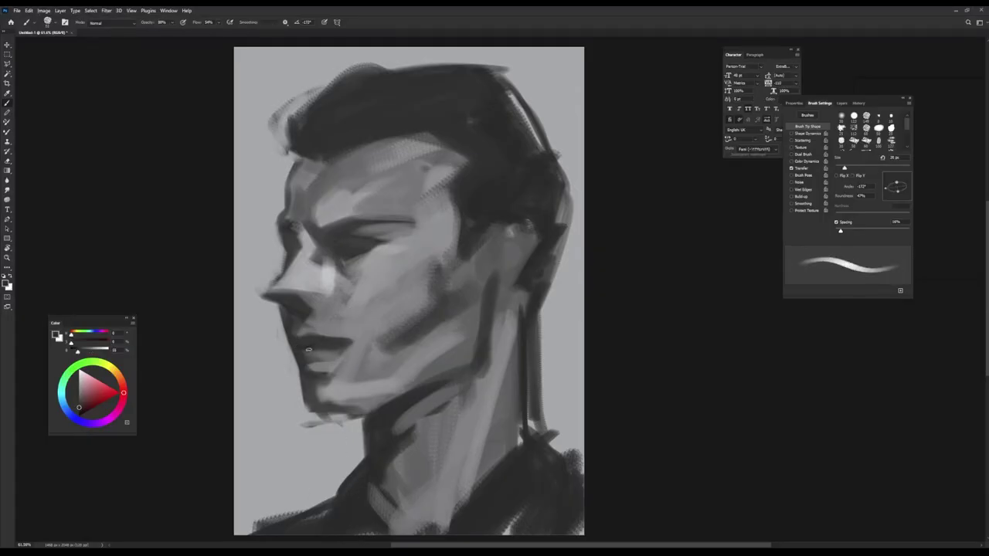
Step: Enlarge the brush to 52 px and reshape the lower lip with sampled greys
key("bracketright")
key("bracketright")
key("bracketright")
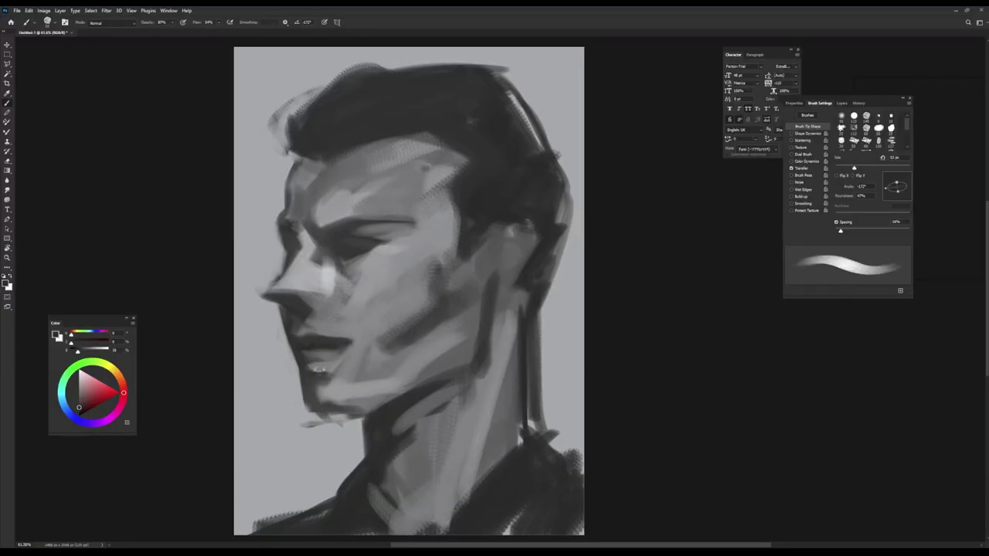
mouse_move(336, 354)
left_mouse_down()
mouse_move(344, 348)
mouse_move(318, 363)
left_mouse_up()
left_click(334, 356, "alt")
Step: Lighten the skin around the mouth corner and above the upper lip with sampled light and mid greys
left_click(328, 275, "alt")
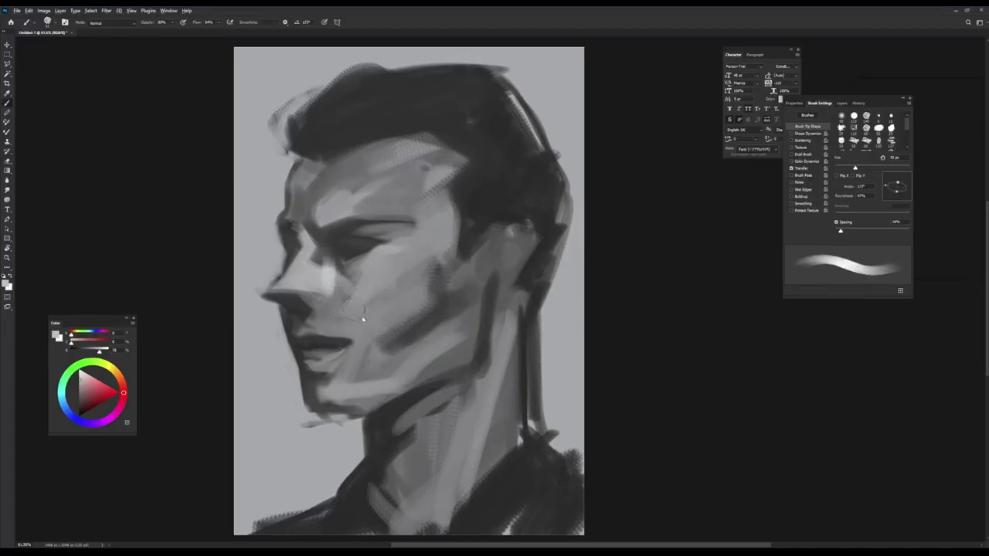
left_click_drag(354, 331, 366, 352)
left_click(360, 340, "alt")
left_click_drag(317, 263, 384, 296)
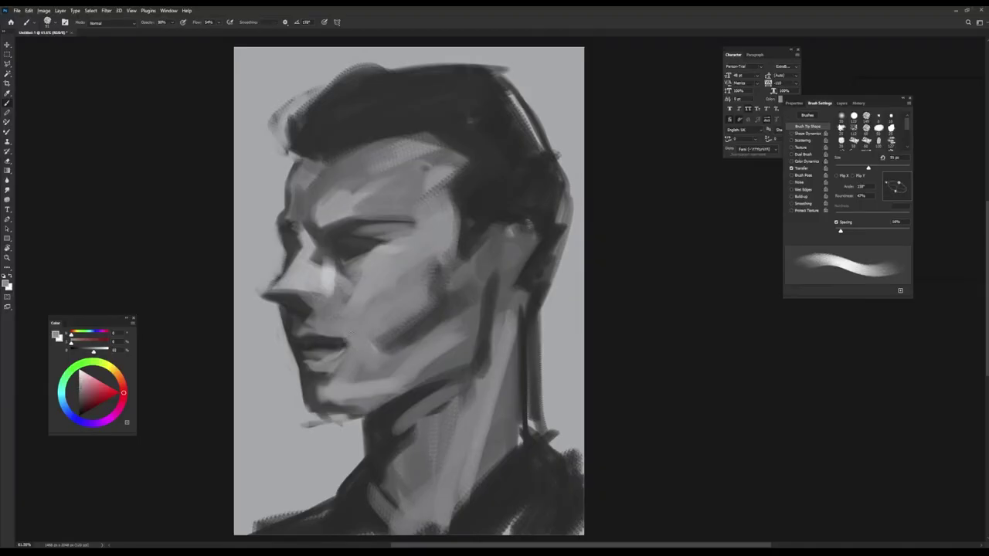
left_click(308, 270, "alt")
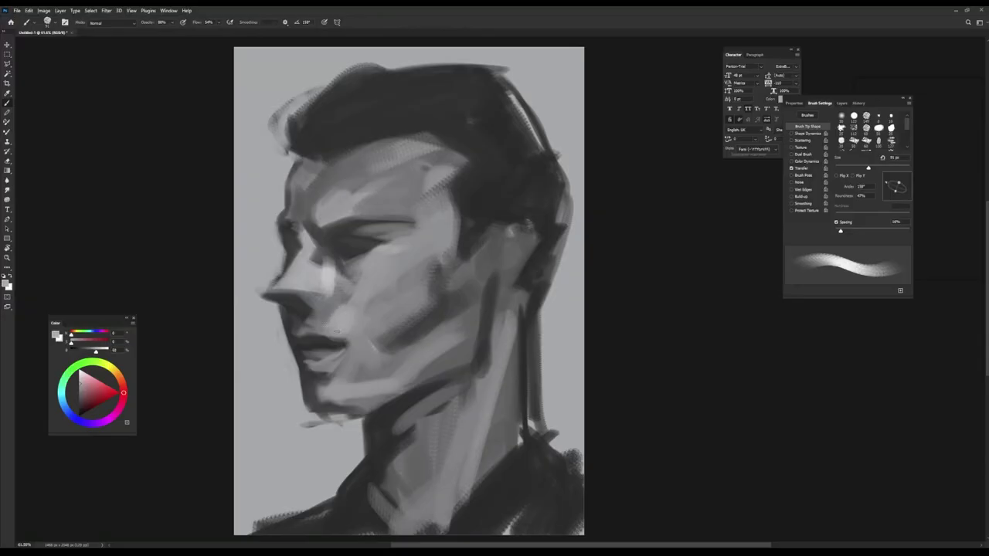
left_click_drag(336, 331, 317, 317)
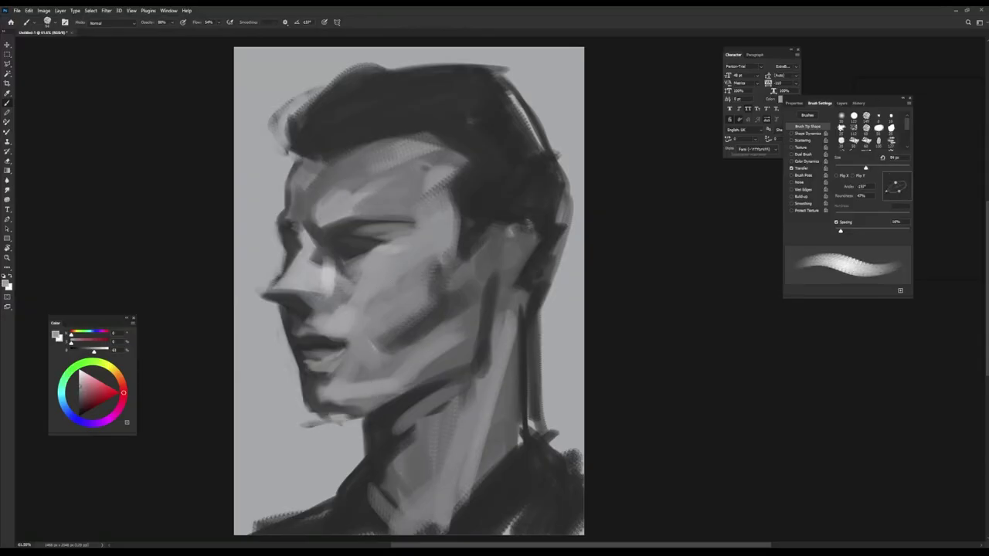
Step: Shade the hollow below the lower lip with darker sampled greys
left_click(321, 376, "alt")
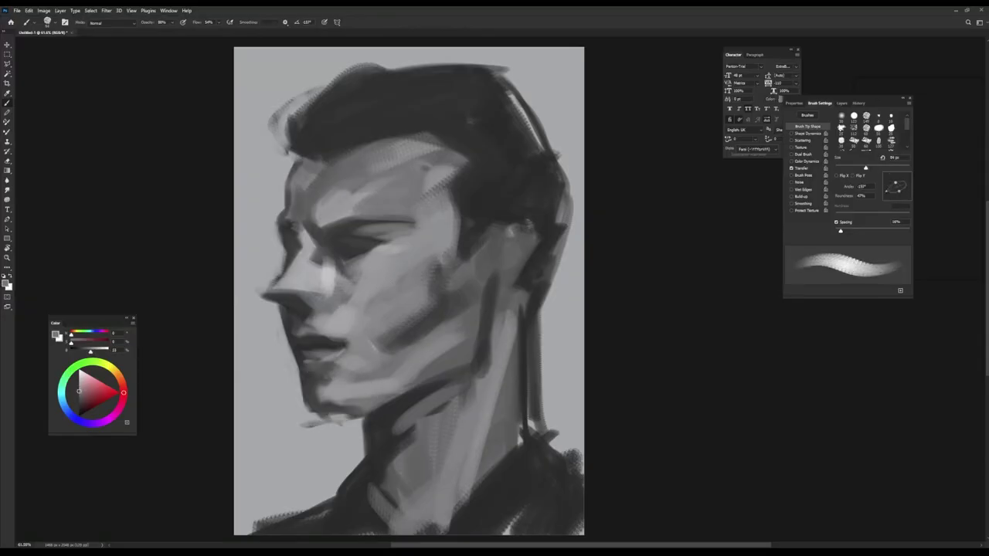
left_click(323, 385, "alt")
left_click_drag(315, 380, 329, 398)
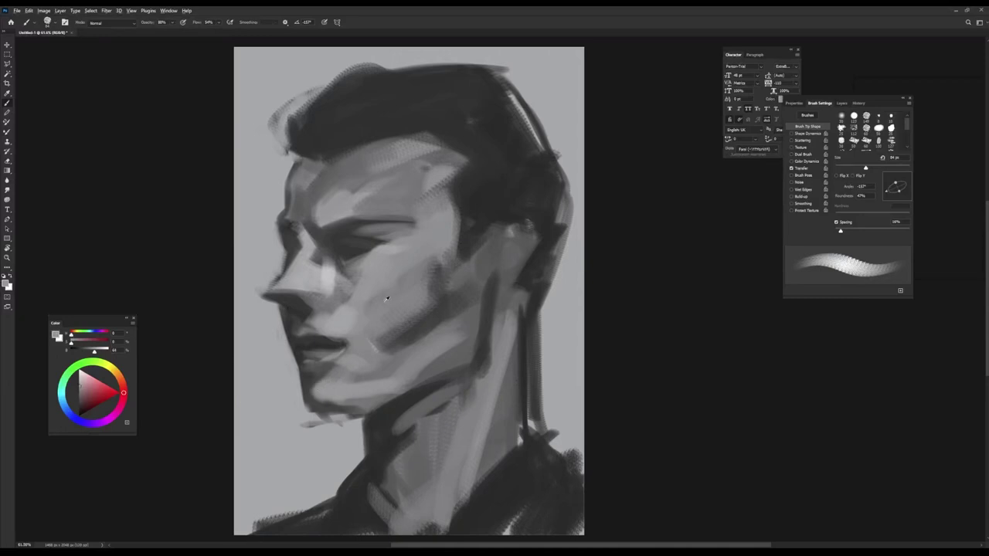
Step: Reshape the pointed nose into a shorter, rounder tip with sampled light and background greys
left_click(331, 251, "alt")
mouse_move(272, 287)
left_mouse_down()
mouse_move(269, 299)
mouse_move(274, 282)
mouse_move(269, 299)
mouse_move(309, 294)
left_mouse_up()
left_click(262, 287, "alt")
left_click(287, 296, "alt")
left_click(308, 288, "alt")
left_click(304, 287, "alt")
left_click(303, 302, "alt")
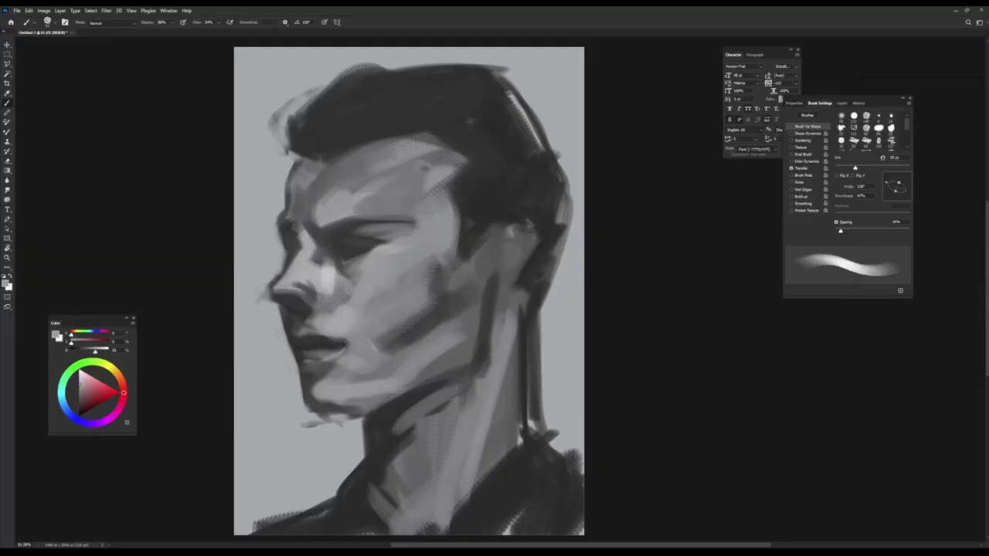
Step: Enlarge the brush and blend the nose tip and wing with sampled mid greys
key("bracketright")
key("bracketright")
left_click(282, 298, "alt")
left_click_drag(285, 291, 318, 297)
left_click(285, 292, "alt")
left_click(294, 284, "alt")
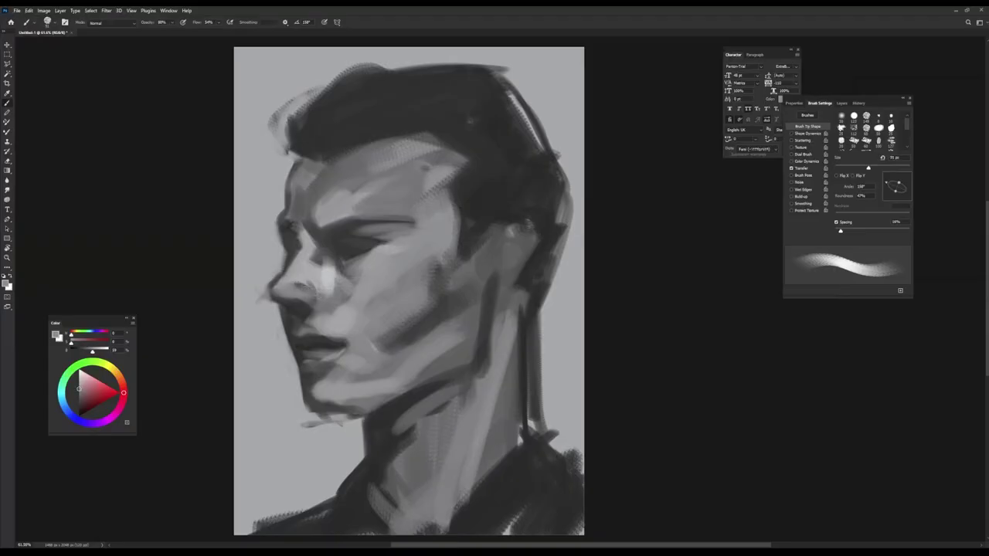
left_click(302, 298, "alt")
left_click(323, 285, "alt")
left_click(317, 288, "alt")
Step: Rotate the brush tip and paint the shadow on the nose wing and underside with a sampled dark grey
key("bracketright")
key("bracketright")
key("bracketright")
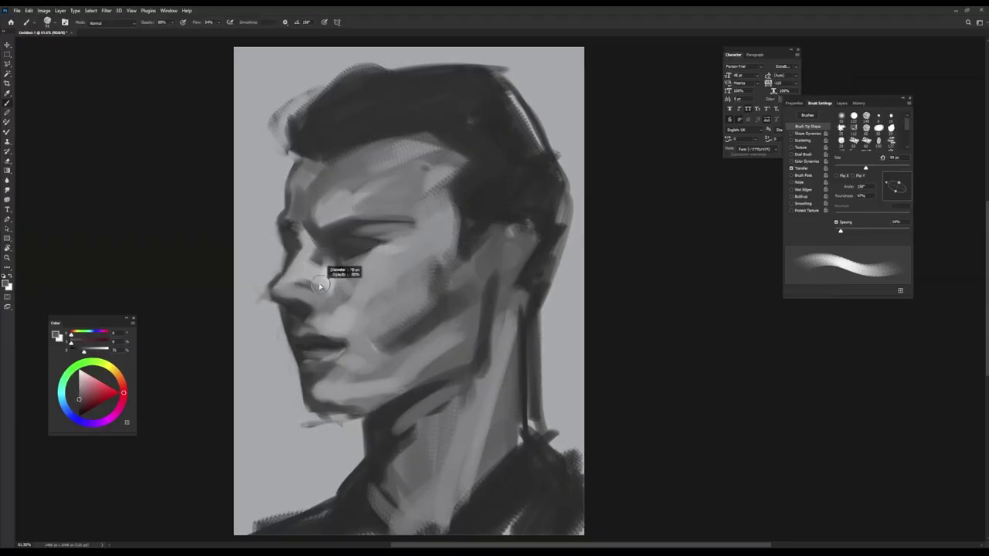
key("shift+Left")
key("shift+Left")
key("shift+Left")
left_click(312, 303, "alt")
left_click_drag(288, 298, 318, 304)
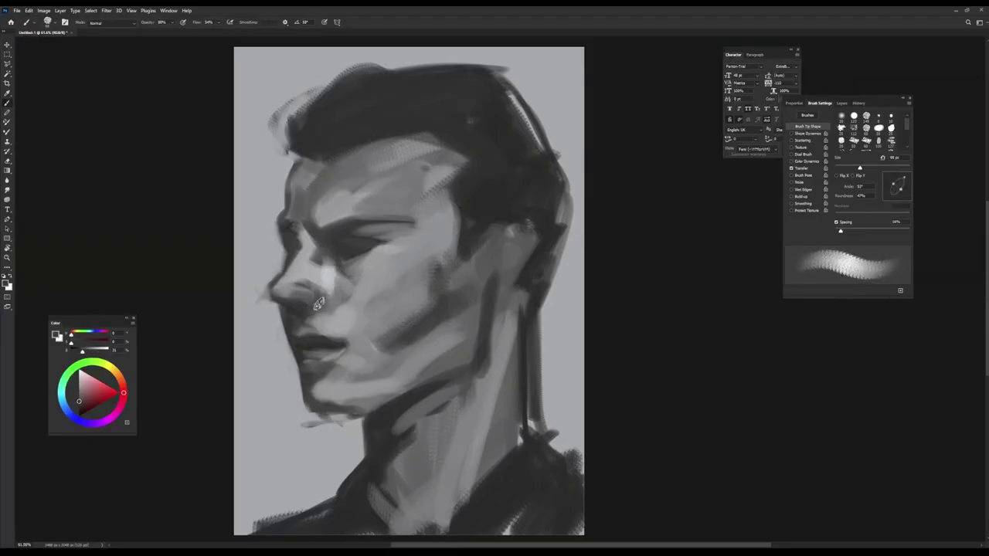
Step: Shrink the brush, rotate its tip and sharpen the dark nostril and the shadow below the nose
key("bracketleft")
key("bracketleft")
key("bracketleft")
key("bracketleft")
key("bracketleft")
key("bracketleft")
left_click(317, 306, "alt")
key("shift+Right")
key("shift+Right")
key("shift+Right")
key("shift+Right")
key("shift+Right")
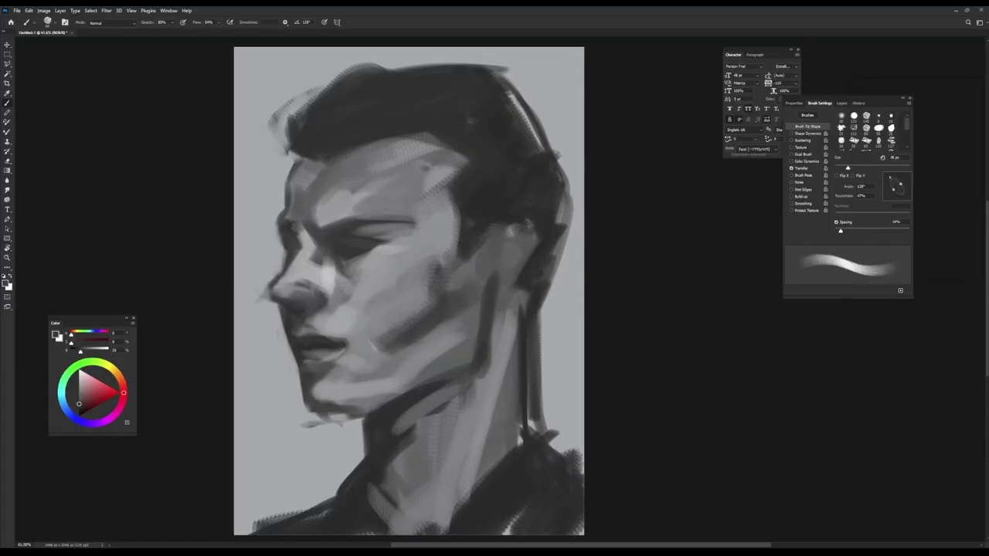
key("shift+Right")
key("shift+Right")
Step: Refine the nose wing with sampled mid greys and add a light highlight to the nose tip
left_click(310, 281, "alt")
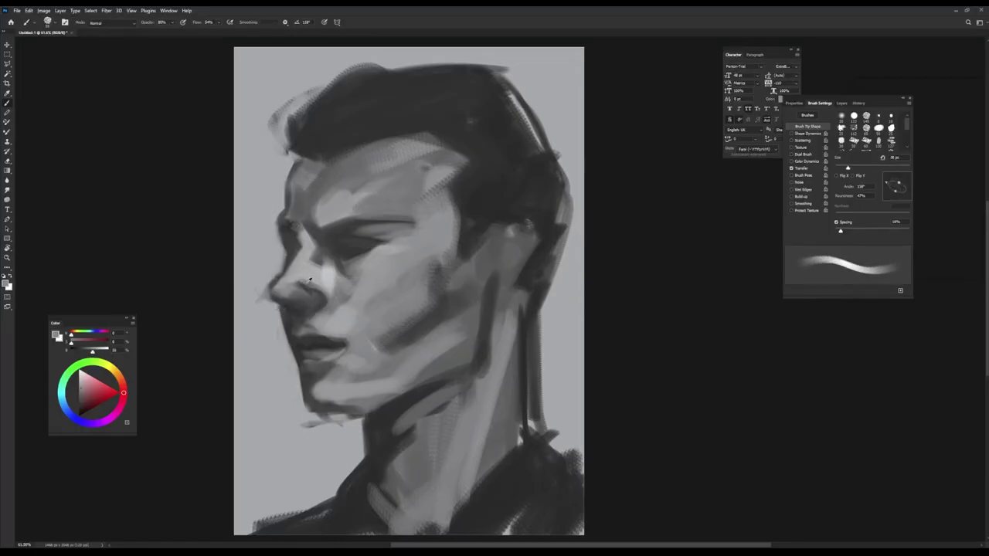
left_click(310, 298, "alt")
left_click(329, 272, "alt")
key("bracketright")
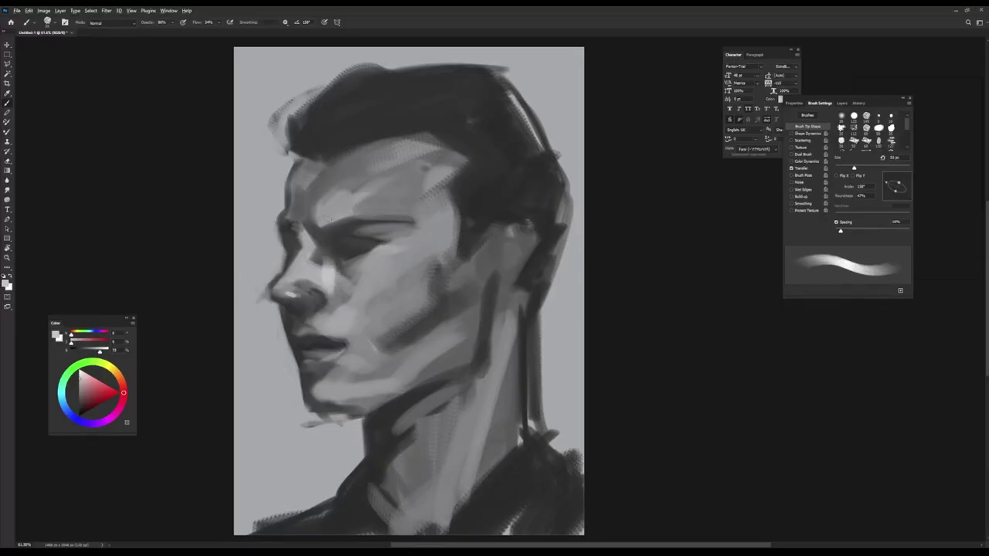
Step: Brighten the plane above the near eyebrow and paint a broad light patch across the temple side of the forehead
left_click_drag(330, 219, 347, 202)
key("bracketright")
key("bracketright")
mouse_move(386, 176)
left_mouse_down()
mouse_move(408, 140)
mouse_move(464, 172)
left_mouse_up()
key("bracketleft")
key("bracketleft")
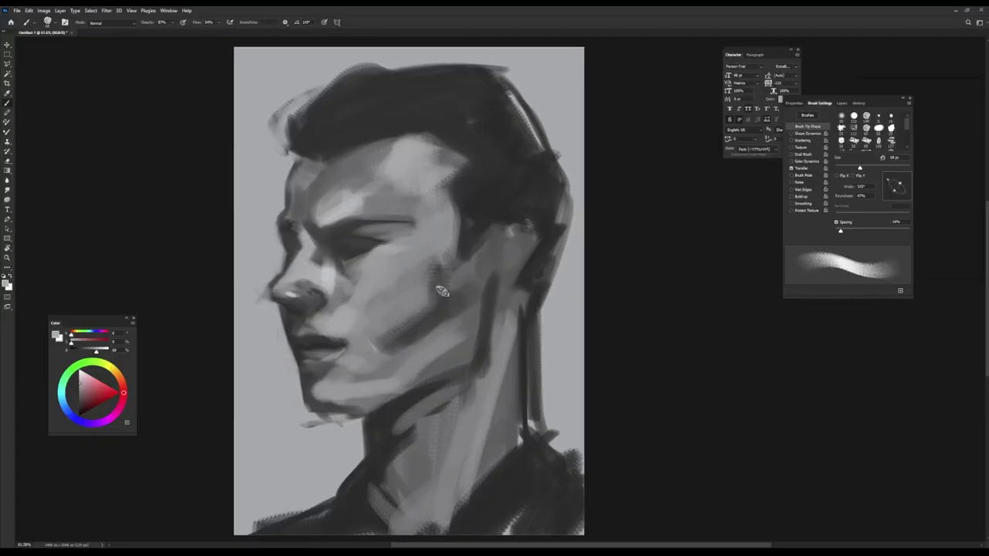
Step: Block in the ear's front, rim and lobe with sampled dark, mid and light greys
left_click(467, 280, "alt")
left_click_drag(486, 268, 494, 194)
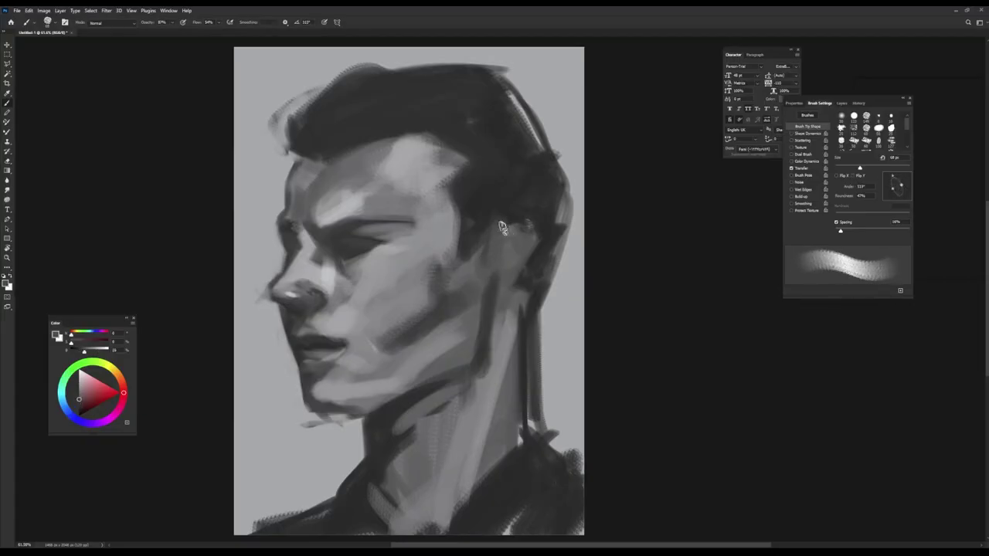
left_click(503, 286, "alt")
mouse_move(491, 266)
left_mouse_down()
mouse_move(486, 287)
mouse_move(488, 265)
left_mouse_up()
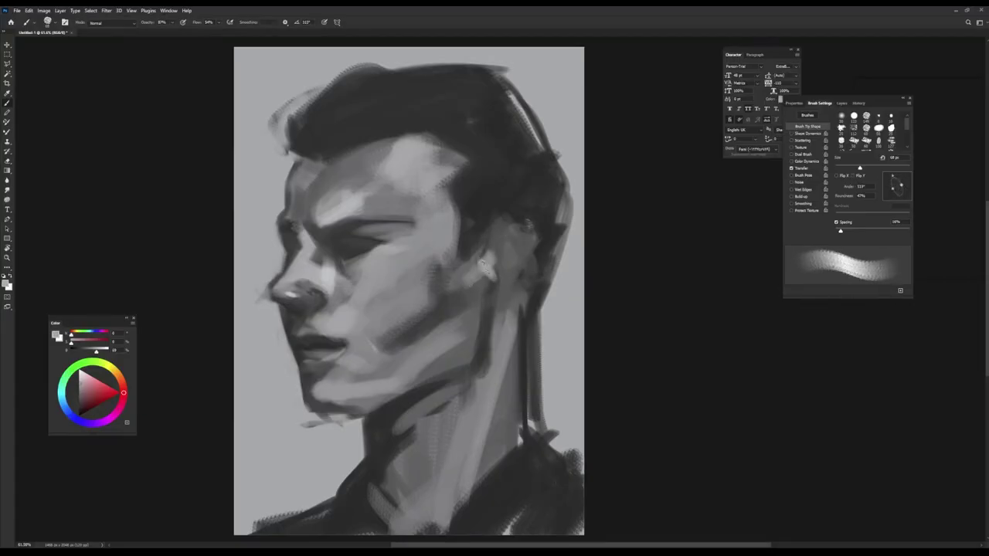
mouse_move(495, 305)
left_mouse_down()
mouse_move(527, 272)
mouse_move(531, 283)
mouse_move(514, 259)
left_mouse_up()
left_click(503, 271, "alt")
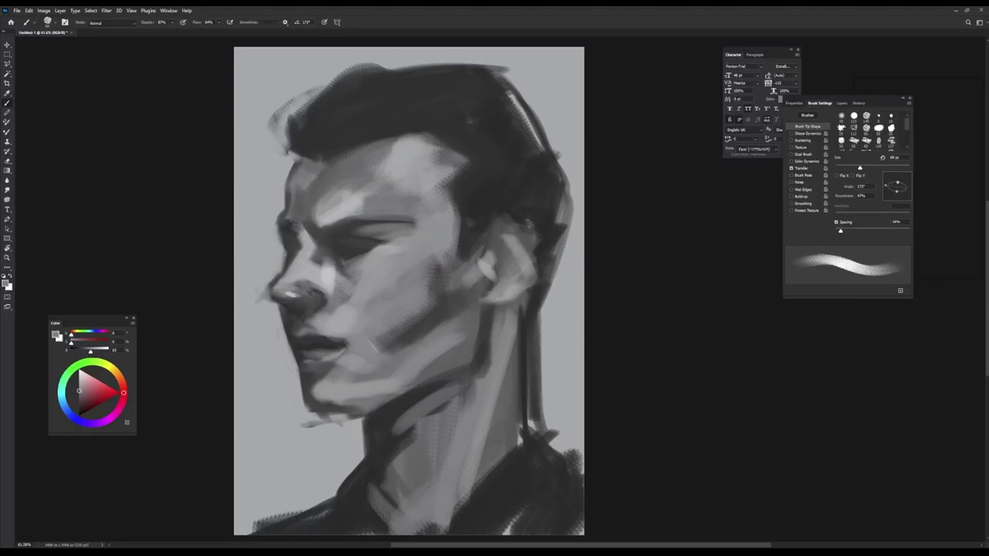
Step: Carve the ear's outer edge with the sampled dark hair tone and fill the hair behind it down toward the nape
left_click(521, 203, "alt")
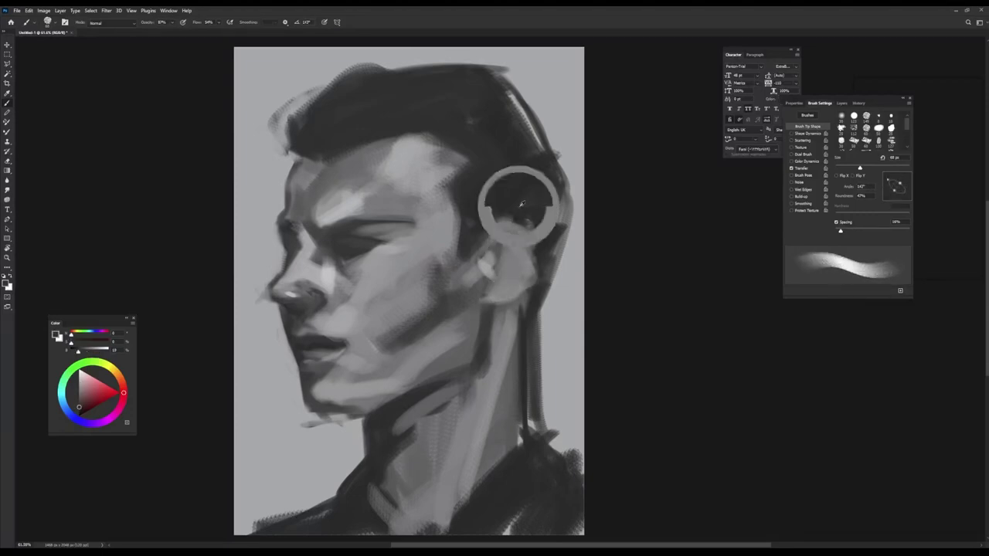
left_click_drag(533, 224, 550, 282)
mouse_move(548, 246)
left_mouse_down()
mouse_move(541, 278)
mouse_move(508, 309)
left_mouse_up()
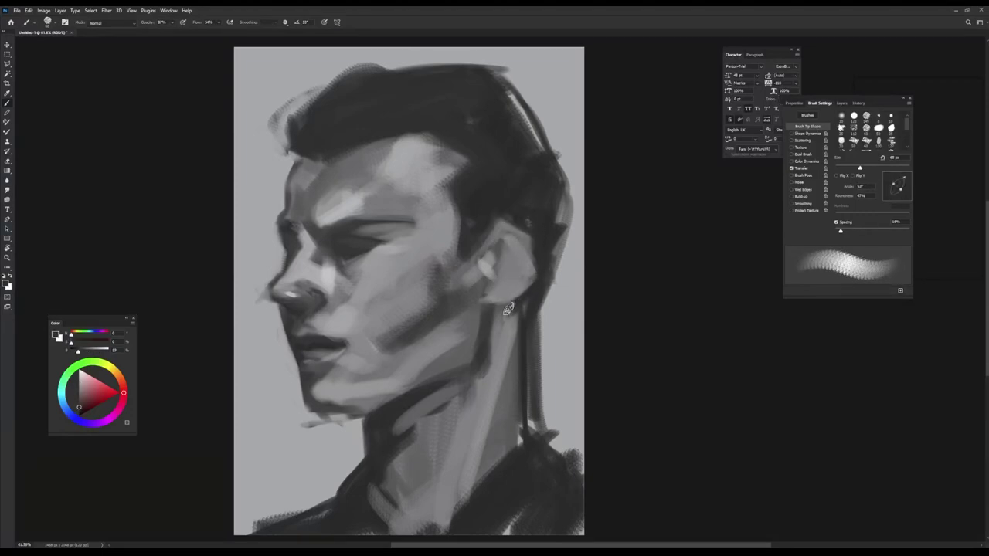
left_click_drag(552, 197, 541, 332)
left_click_drag(556, 224, 537, 352)
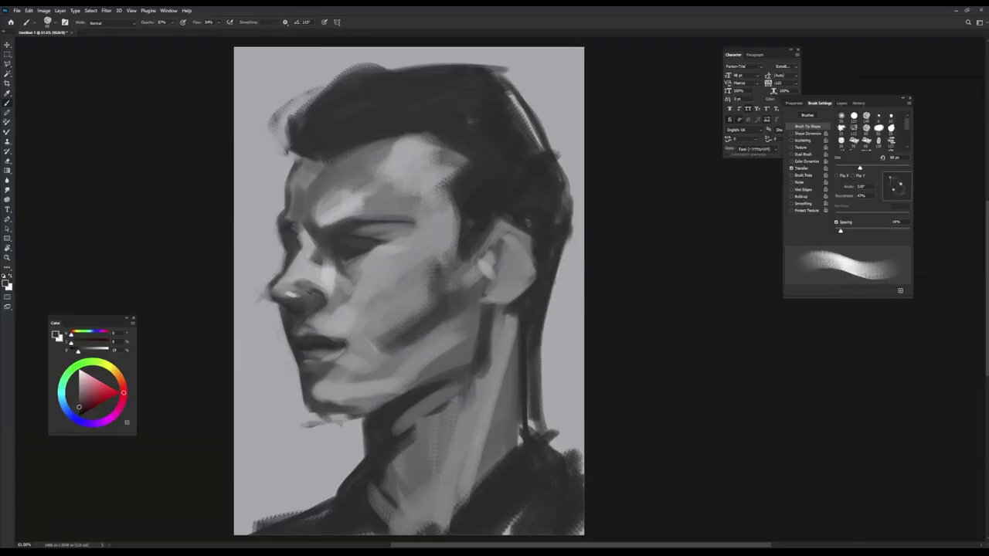
Step: Paint the ear's inner folds and light accents, brighten the skin in front of it and highlight the near eyelid
mouse_move(500, 249)
left_mouse_down()
mouse_move(507, 235)
mouse_move(523, 242)
mouse_move(529, 270)
mouse_move(498, 258)
mouse_move(510, 263)
mouse_move(517, 250)
left_mouse_up()
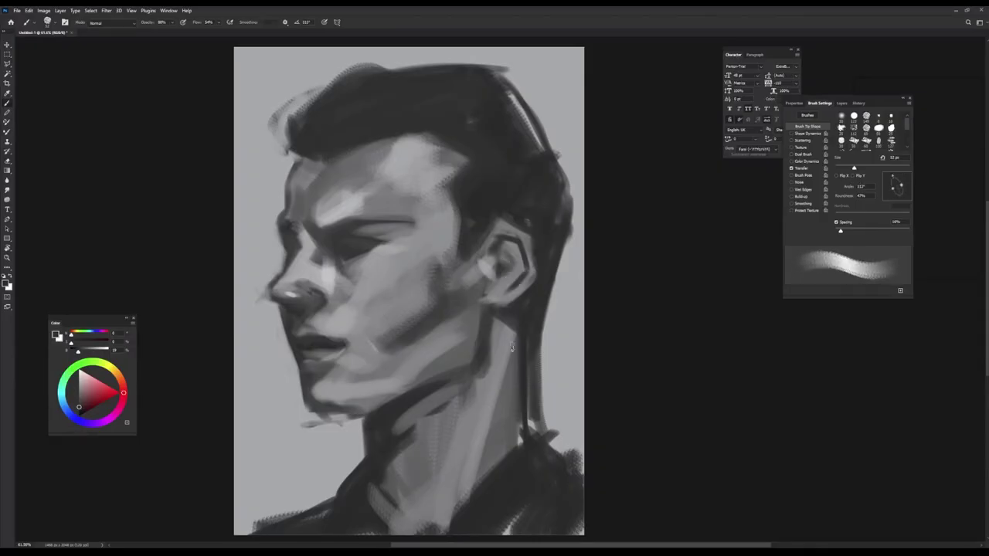
left_click(333, 270, "alt")
left_click_drag(352, 245, 380, 242)
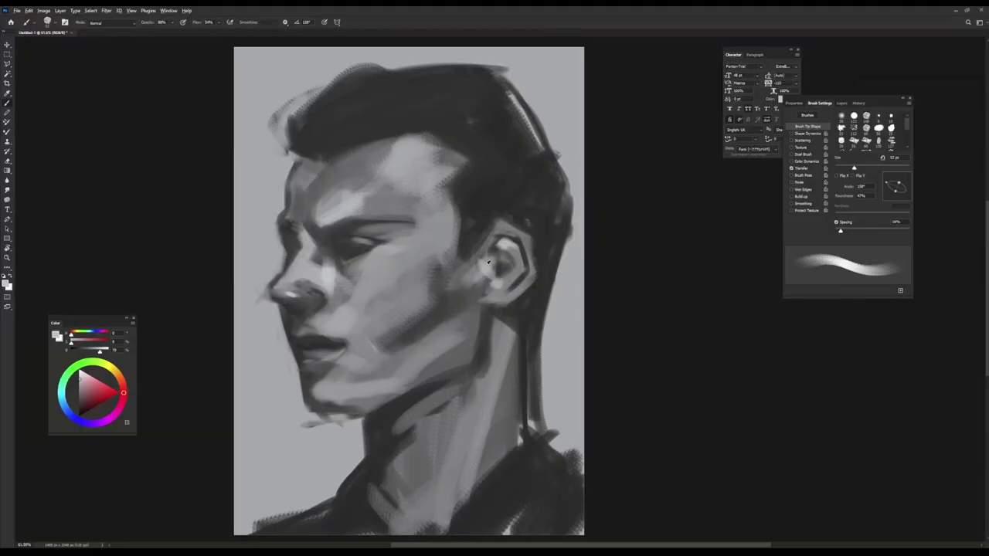
left_click_drag(488, 263, 463, 294)
Step: Soften the shadow below the sideburn into the cheek with a large brush and sampled greys, then reduce the brush to 94 px
key("bracketright")
key("bracketright")
key("bracketright")
key("bracketright")
key("bracketright")
key("bracketright")
key("bracketright")
left_click(435, 265, "alt")
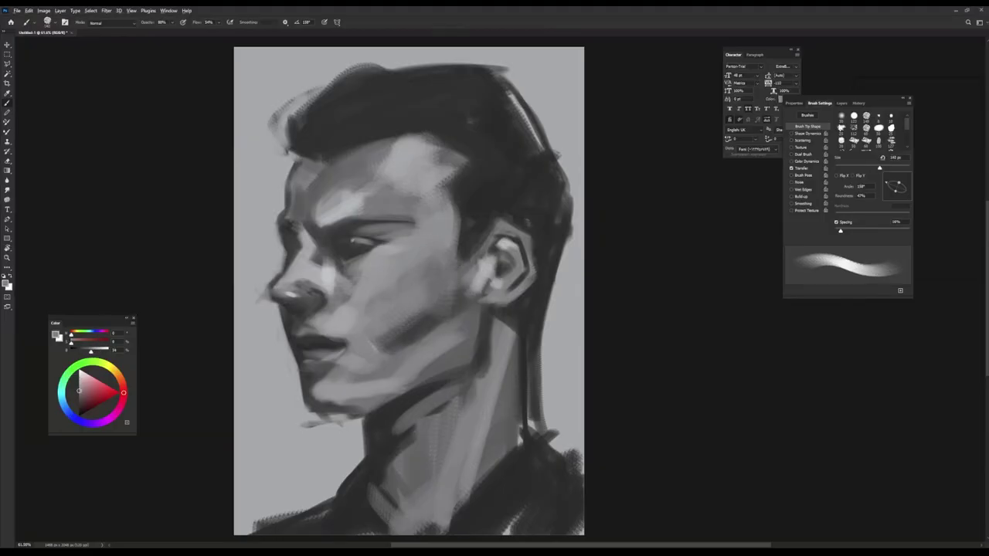
key("bracketleft")
key("bracketleft")
key("bracketleft")
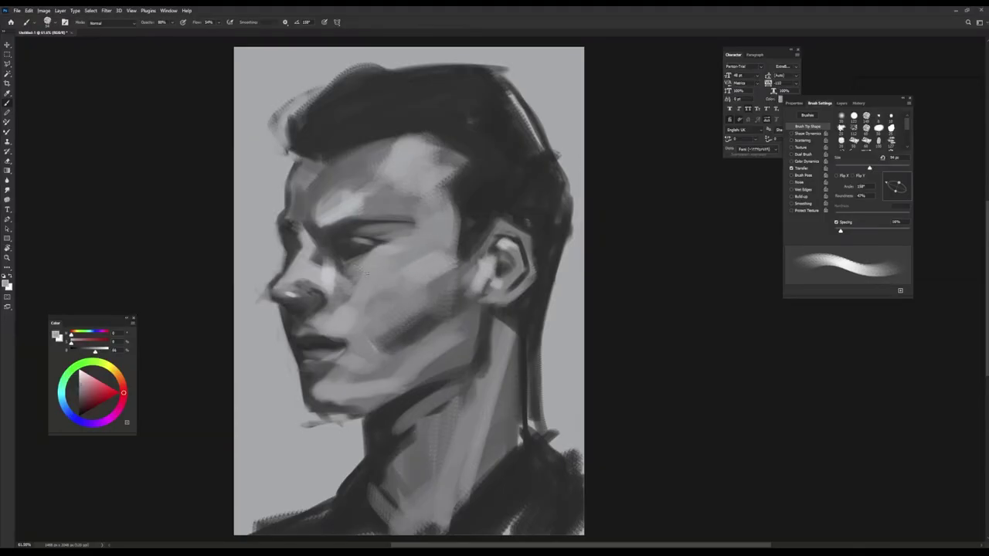
Step: Mass the near eye and brow into one dark socket shadow, using greys sampled around the eye
mouse_move(363, 252)
left_mouse_down()
mouse_move(335, 252)
mouse_move(384, 242)
mouse_move(371, 259)
mouse_move(351, 257)
mouse_move(365, 260)
mouse_move(367, 236)
mouse_move(368, 256)
mouse_move(384, 234)
mouse_move(344, 228)
mouse_move(367, 218)
mouse_move(348, 241)
left_mouse_up()
left_click(340, 255, "alt")
left_click(382, 241, "alt")
left_click(347, 260, "alt")
left_click(382, 232, "alt")
left_click(340, 231, "alt")
left_click_drag(359, 228, 386, 213)
mouse_move(328, 236)
left_mouse_down()
mouse_move(386, 220)
mouse_move(464, 218)
mouse_move(409, 216)
left_mouse_up()
Step: Rework the lower edge of the near eye socket shadow and darken the far eye socket with sampled greys
left_click(463, 218, "alt")
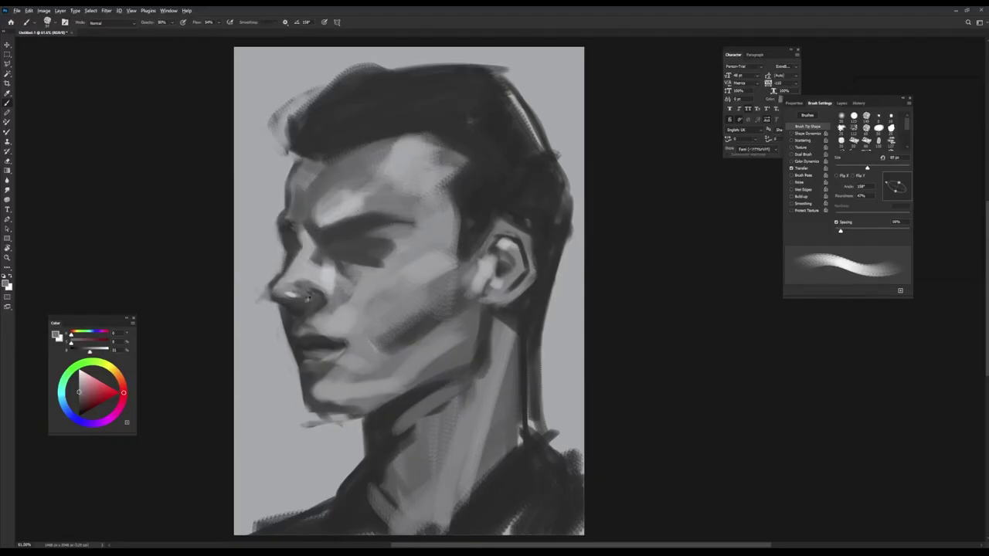
left_click(309, 258, "alt")
mouse_move(319, 263)
left_mouse_down()
mouse_move(337, 248)
mouse_move(363, 267)
mouse_move(324, 263)
mouse_move(402, 259)
left_mouse_up()
left_click(342, 236, "alt")
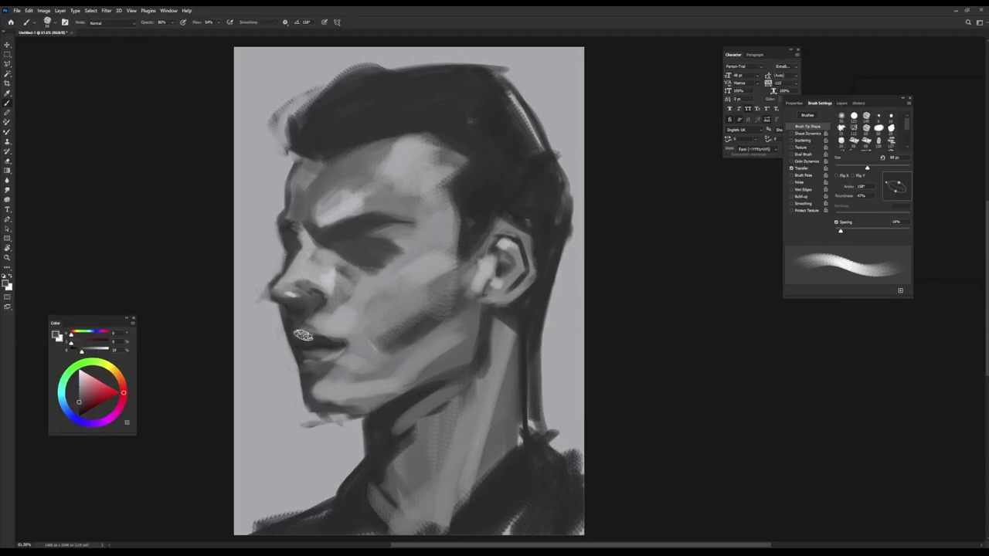
key("shift+Right")
key("shift+Right")
Step: Soften the forehead planes above the near brow with an enlarged, rotated brush and sampled skin greys
key("bracketright")
key("bracketright")
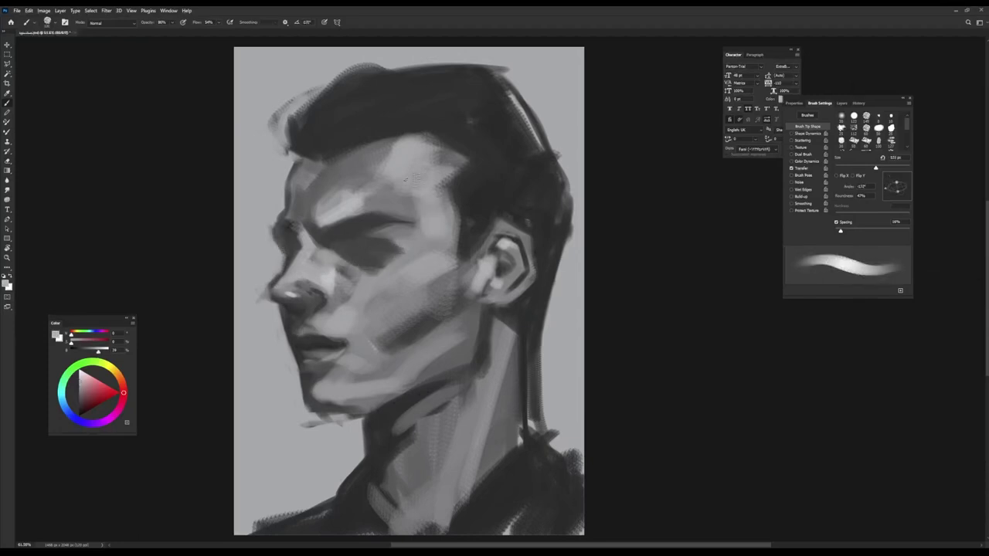
left_click(390, 193, "alt")
key("shift+Right")
mouse_move(348, 162)
left_mouse_down()
mouse_move(362, 192)
mouse_move(401, 139)
mouse_move(371, 184)
mouse_move(393, 176)
left_mouse_up()
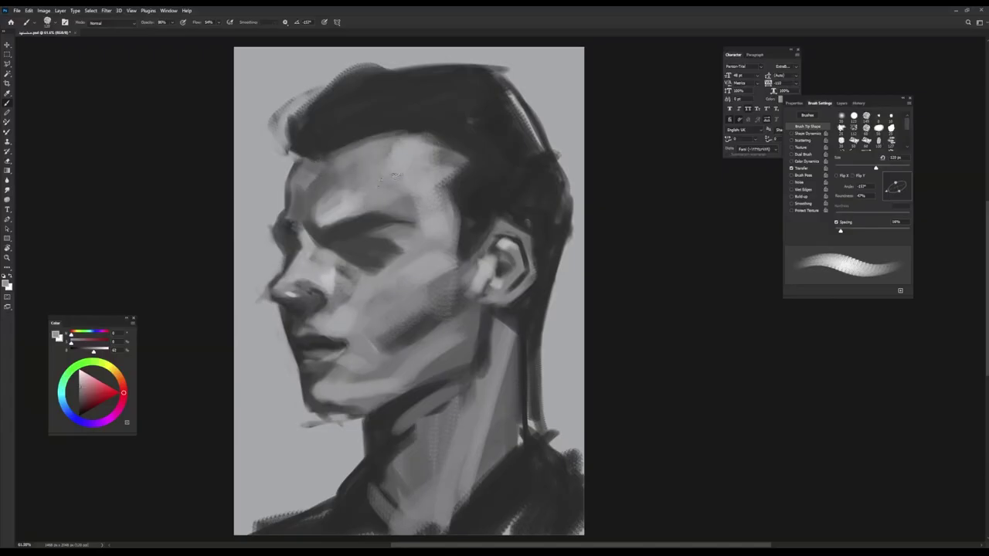
left_click(344, 171, "alt")
left_click_drag(332, 182, 359, 143)
Step: Brighten the temple and sharpen the hairline corner and sideburn edge with sampled light and dark greys
left_click(418, 159, "alt")
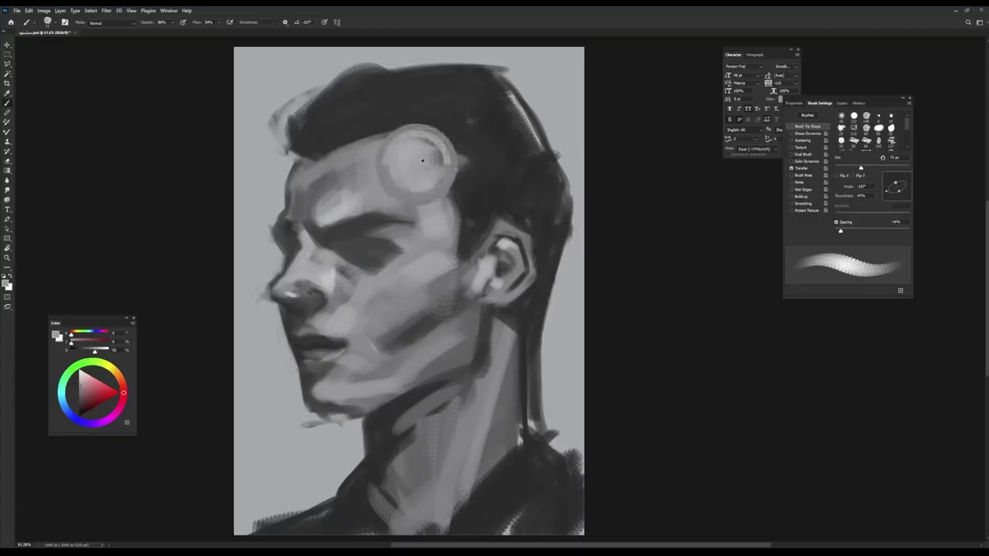
mouse_move(444, 129)
left_mouse_down()
mouse_move(448, 208)
mouse_move(453, 150)
mouse_move(460, 174)
left_mouse_up()
left_click(447, 149, "alt")
mouse_move(456, 134)
left_mouse_down()
mouse_move(426, 196)
mouse_move(473, 203)
mouse_move(449, 282)
mouse_move(462, 318)
mouse_move(409, 332)
left_mouse_up()
left_click(438, 200, "alt")
left_click(462, 222, "alt")
Step: Smooth and extend the cheek shadow below the sideburn with a larger brush and sampled mid greys
left_click(463, 270, "alt")
left_click(444, 303, "alt")
key("]")
key("shift+Left")
key("shift+Left")
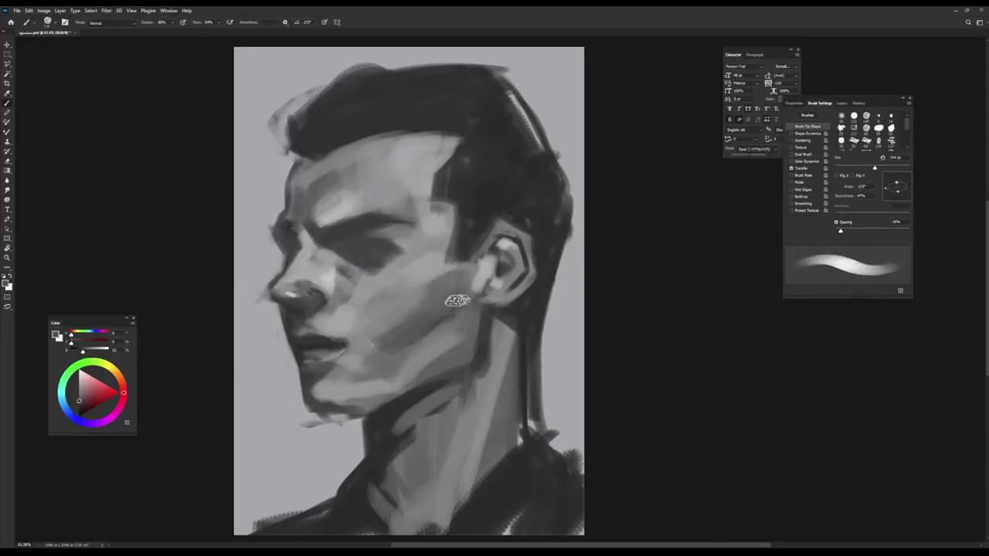
Step: Lighten the jaw plane below the cheek shadow and clean the chin's underside with the sampled background grey
left_click(393, 336, "alt")
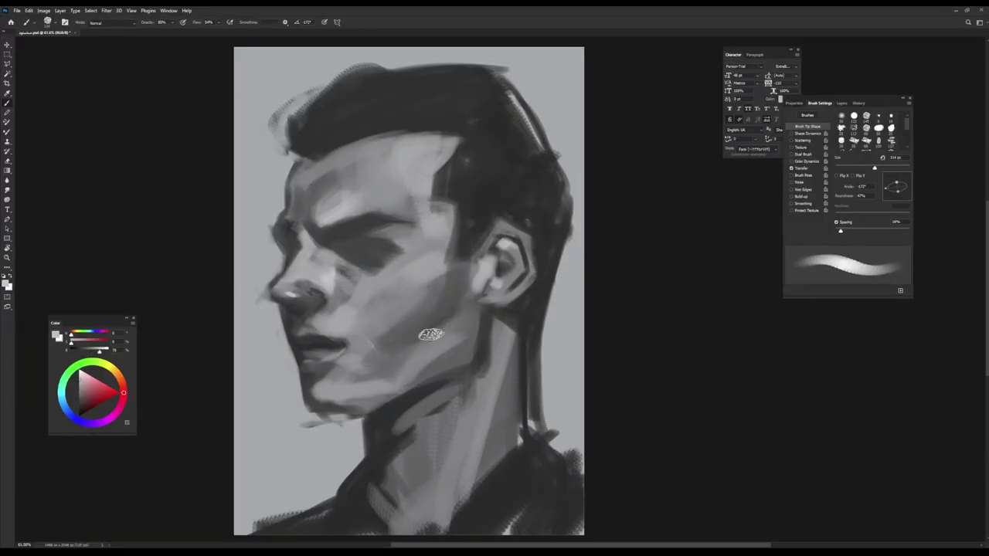
key("shift+Left")
left_click(353, 373, "alt")
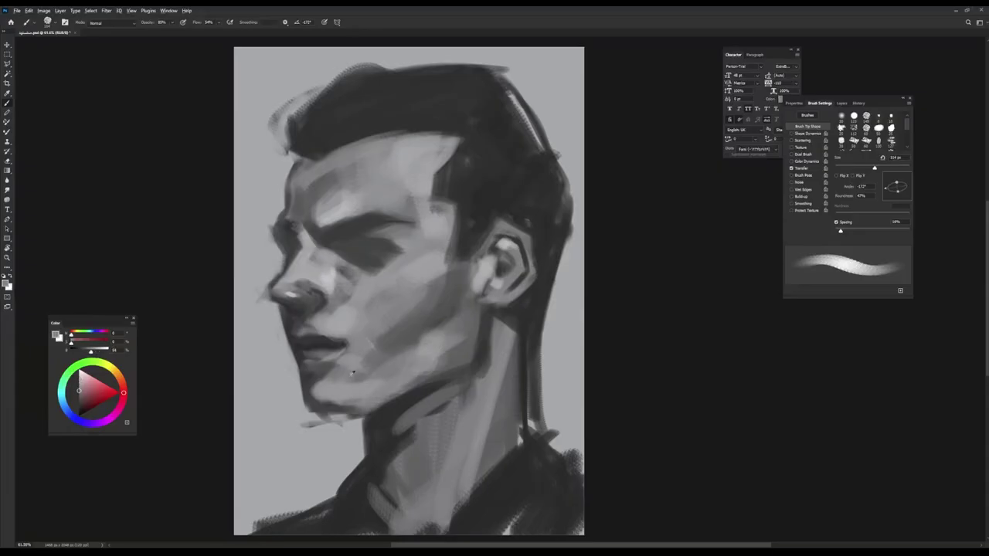
left_click(274, 379, "alt")
mouse_move(309, 396)
left_mouse_down()
mouse_move(343, 391)
mouse_move(312, 394)
mouse_move(346, 381)
left_mouse_up()
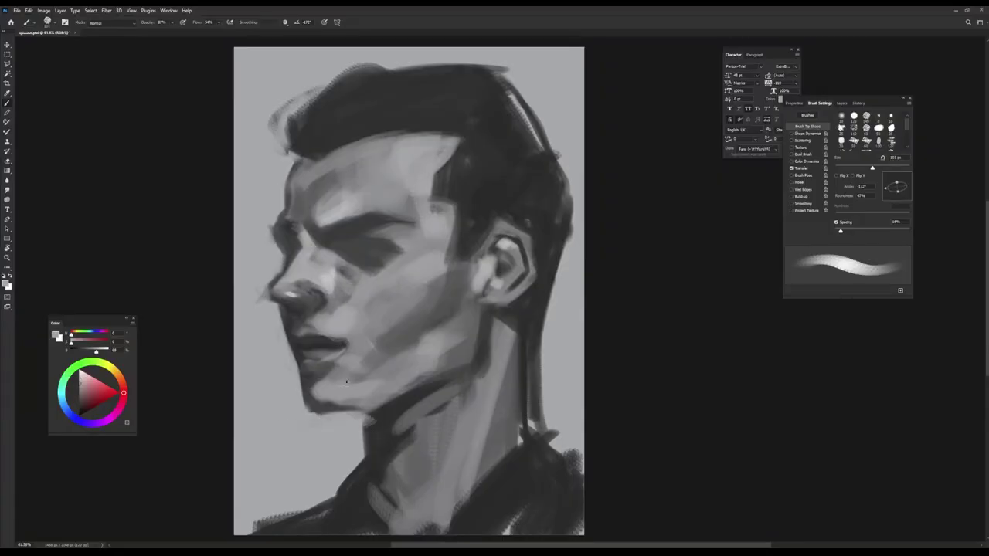
Step: Reshape and lighten the front of the chin with a steeply angled brush, using sampled skin and background greys
key("shift+Left")
key("shift+Left")
key("shift+Left")
key("shift+Left")
key("shift+Left")
key("shift+Left")
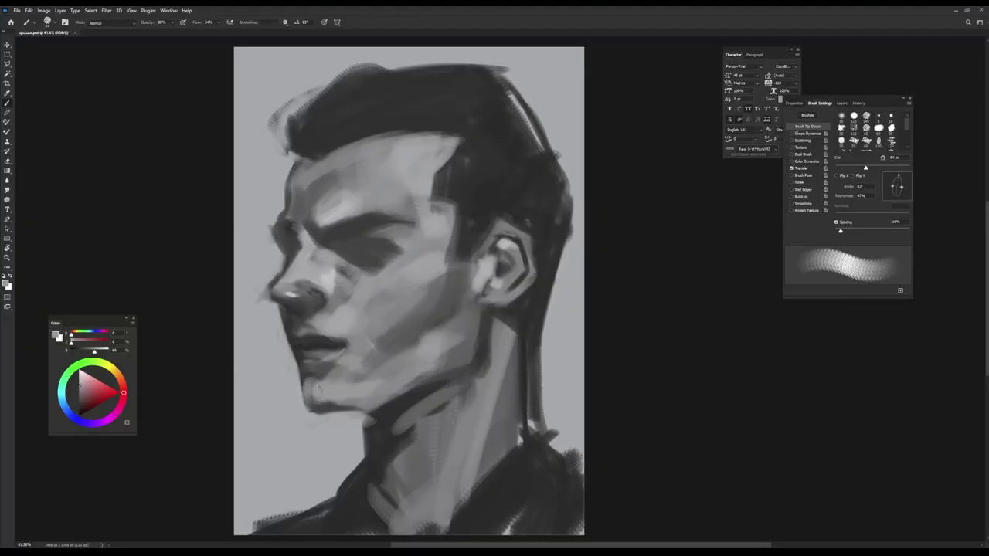
left_click_drag(340, 404, 290, 400)
left_click(233, 413, "alt")
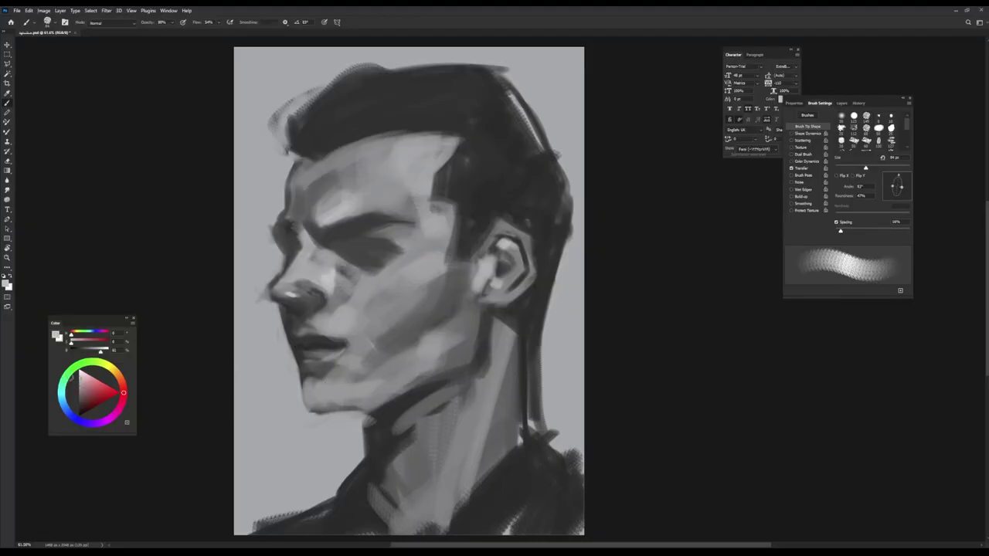
left_click(309, 384, "alt")
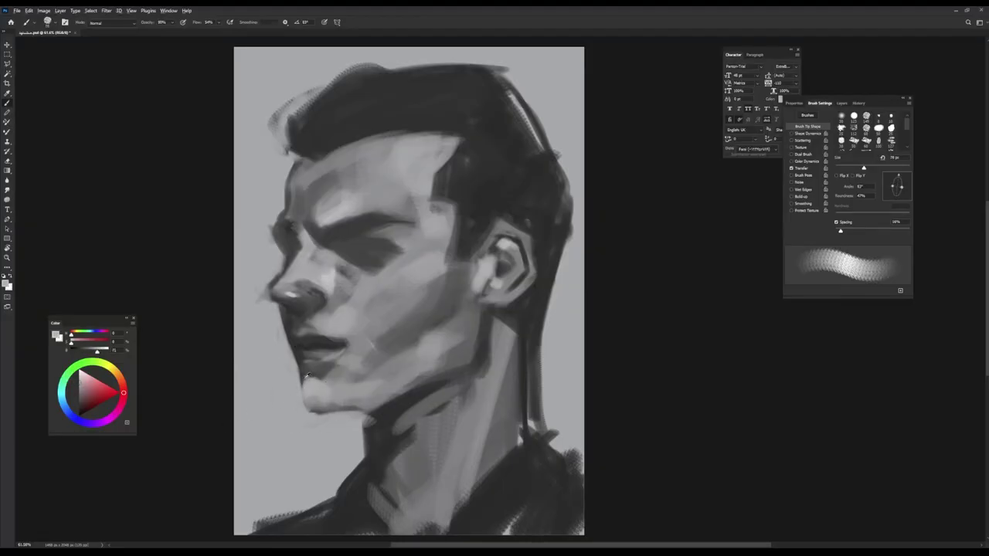
Step: Redraw the lips with a smaller, rotated brush, darkening the mouth line toward its near corner and the shadow beneath
key("shift+Left")
key("shift+Left")
key("shift+Left")
key("shift+Left")
key("shift+Left")
key("shift+Left")
key("bracketleft")
mouse_move(297, 372)
left_mouse_down()
mouse_move(343, 367)
mouse_move(340, 352)
mouse_move(325, 349)
mouse_move(379, 301)
left_mouse_up()
key("bracketleft")
key("bracketleft")
key("bracketleft")
key("8")
Step: Lighten the cheek beside the nose with a sampled light grey and a 97 px brush
left_click(340, 340, "alt")
key("bracketright")
key("bracketright")
key("shift+Left")
key("shift+Left")
key("shift+Left")
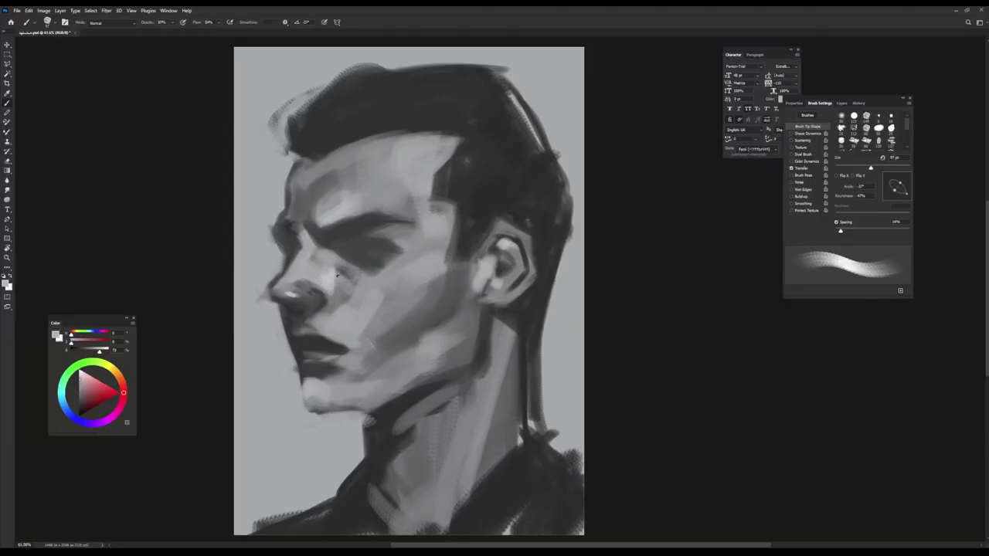
Step: Rework the near eye socket shadow with a sampled dark grey and the brush angle at 0°
key("shift+Right")
key("shift+Right")
key("shift+Right")
left_click(368, 258, "alt")
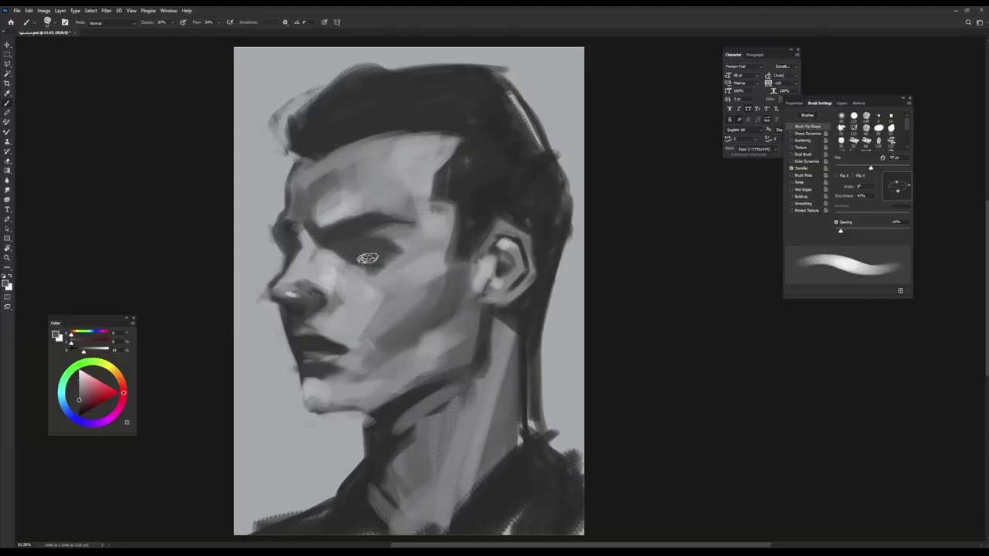
mouse_move(367, 258)
left_mouse_down()
mouse_move(332, 260)
mouse_move(344, 292)
mouse_move(360, 230)
left_mouse_up()
Step: Paint the lower lip in a sampled mid grey and darken the upper lip and mouth line
left_click(335, 329, "alt")
left_click(304, 353, "alt")
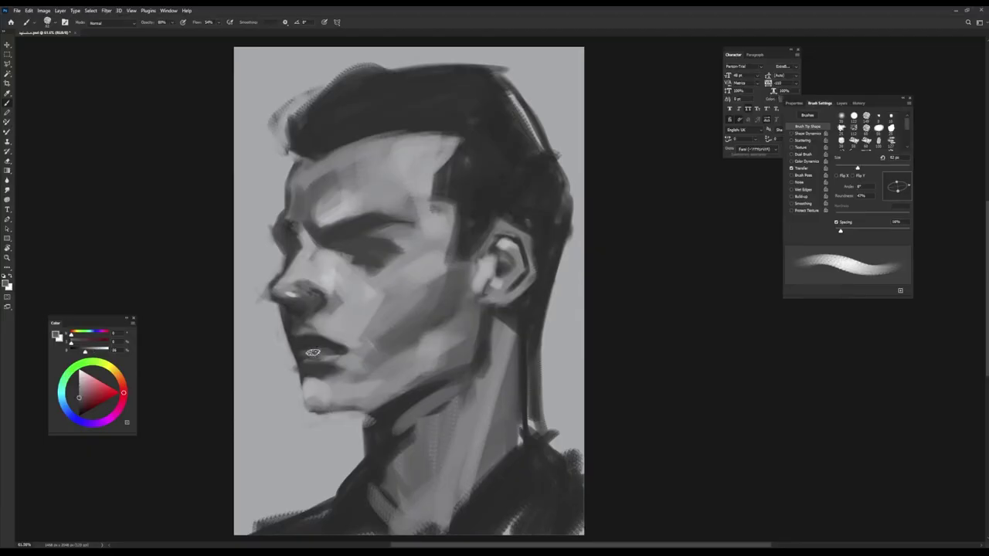
left_click_drag(309, 351, 356, 353)
left_click(323, 342, "alt")
key("shift+Right")
key("shift+Right")
key("shift+Right")
key("shift+Right")
key("shift+Right")
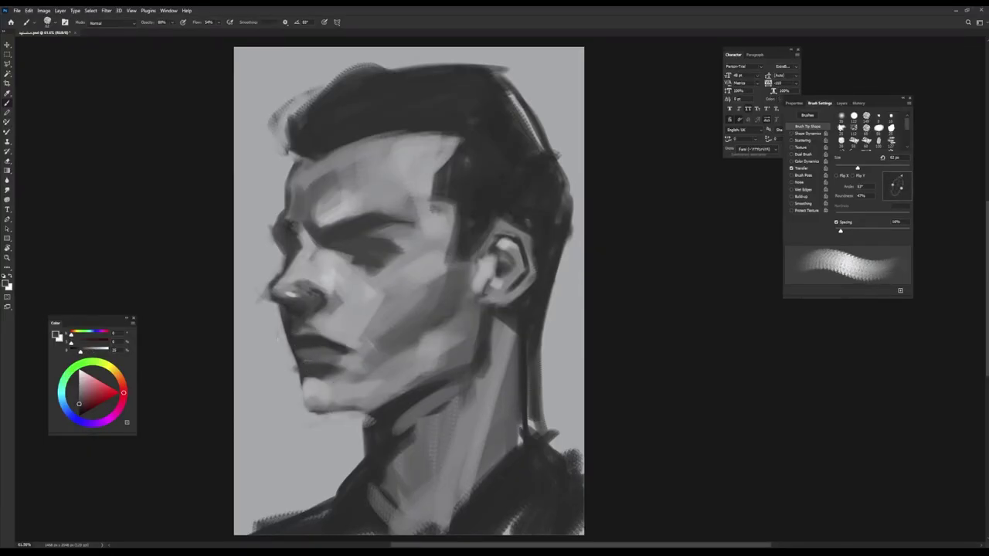
Step: Trim the profile in front of the lips and under the nose tip with the sampled background grey
left_click(280, 345, "alt")
key("shift+Right")
key("shift+Right")
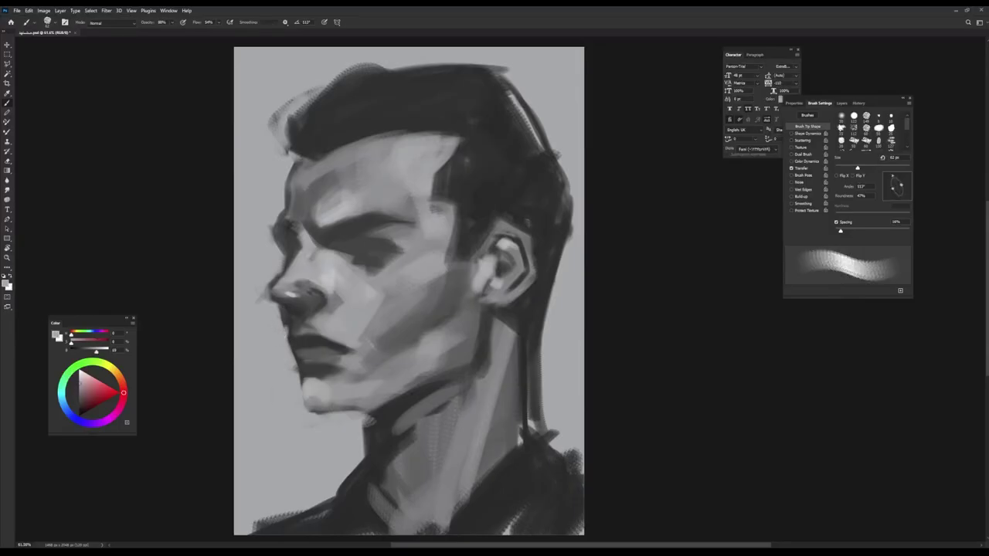
left_click(276, 298, "alt")
key("bracketleft")
key("bracketleft")
key("bracketleft")
key("shift+Left")
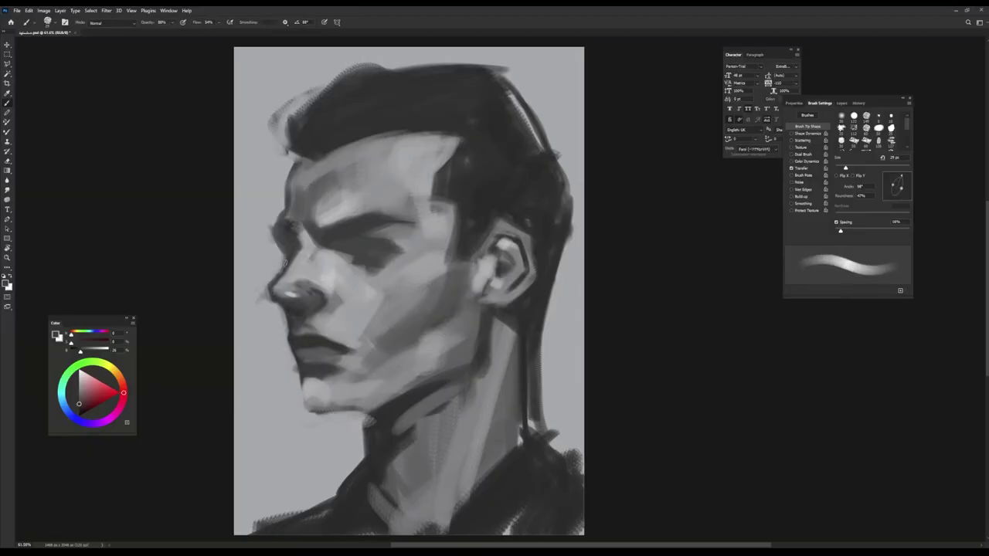
Step: Refine the contour of the nose bridge with sampled dark and background greys, adjusting the brush size and angle
left_click(282, 264, "alt")
key("bracketright")
key("bracketright")
key("bracketright")
key("shift+Right")
key("shift+Right")
key("shift+Right")
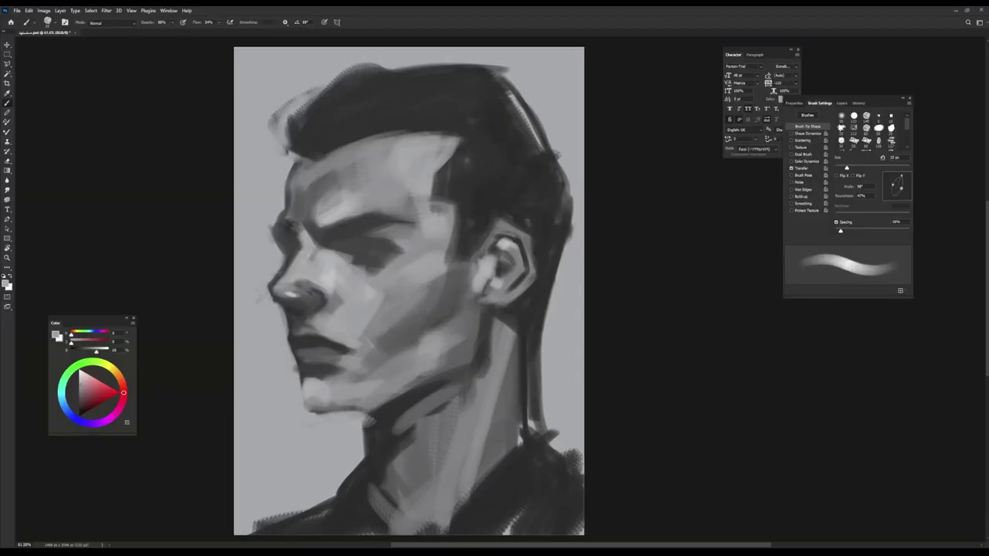
Step: Paint the near eye's lid and lower shadow with a small brush and greys sampled around the eye
left_click(380, 246, "alt")
key("bracketleft")
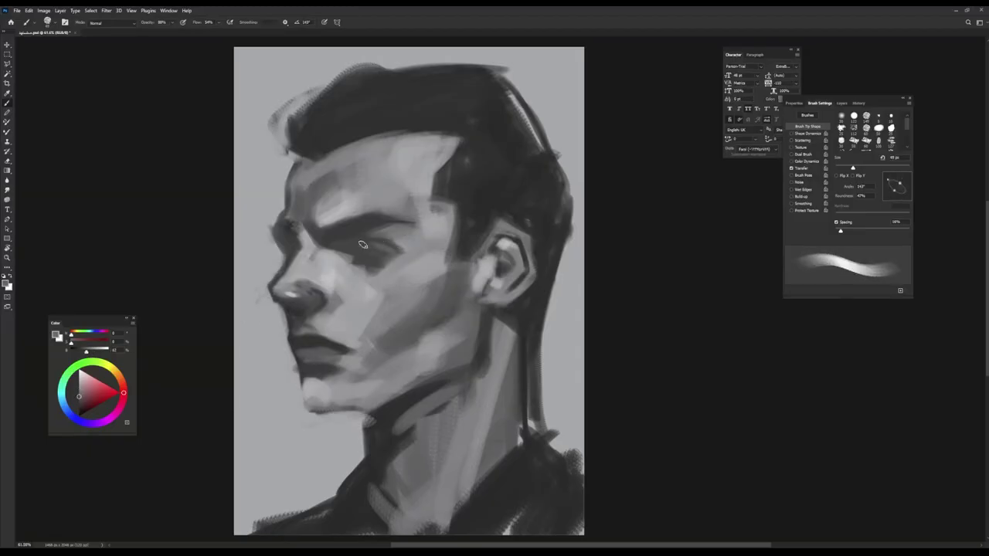
key("shift+Right")
key("shift+Right")
left_click(392, 255, "alt")
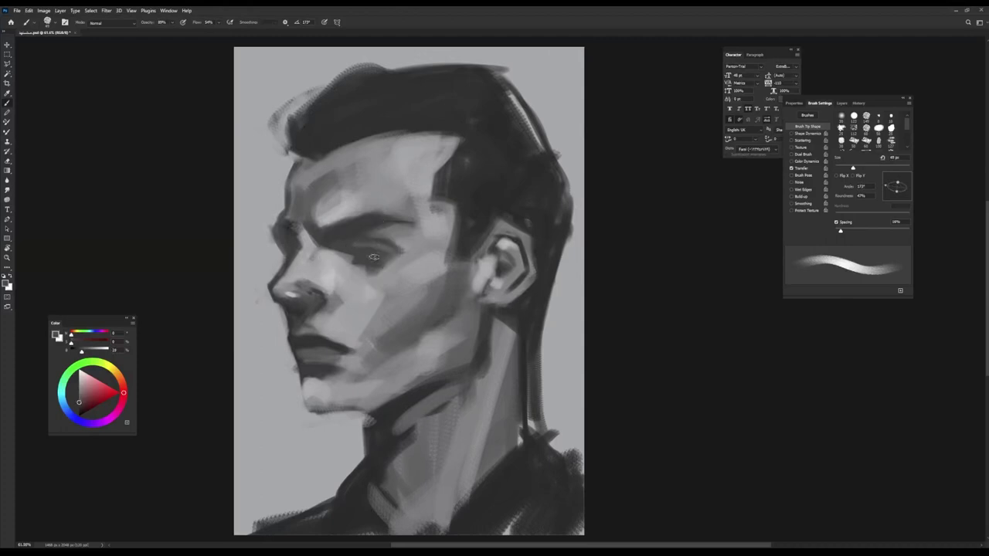
key("bracketleft")
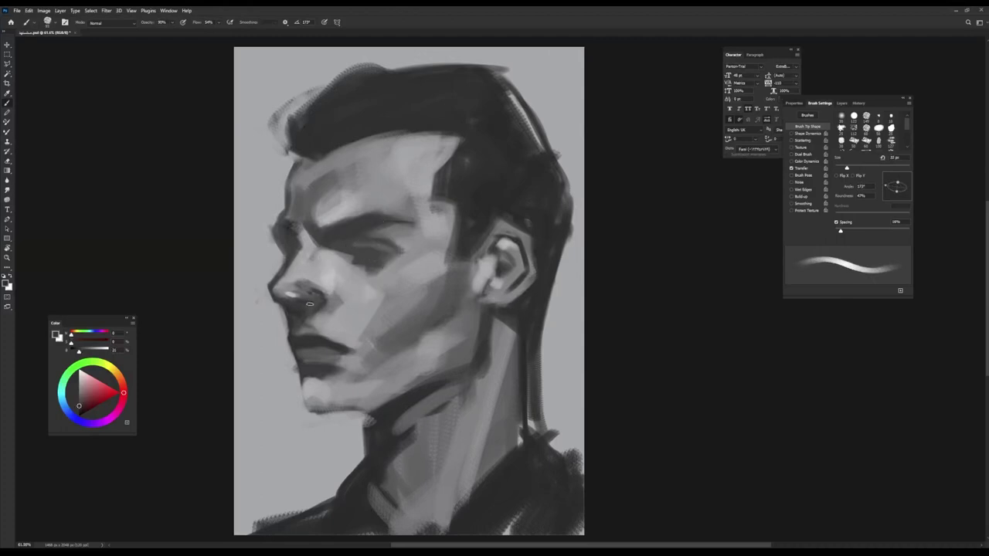
Step: Model the nostril and the shadow across the nose tip with greys sampled from the nose
key("bracketright")
left_click(303, 294, "alt")
left_click(303, 293, "alt")
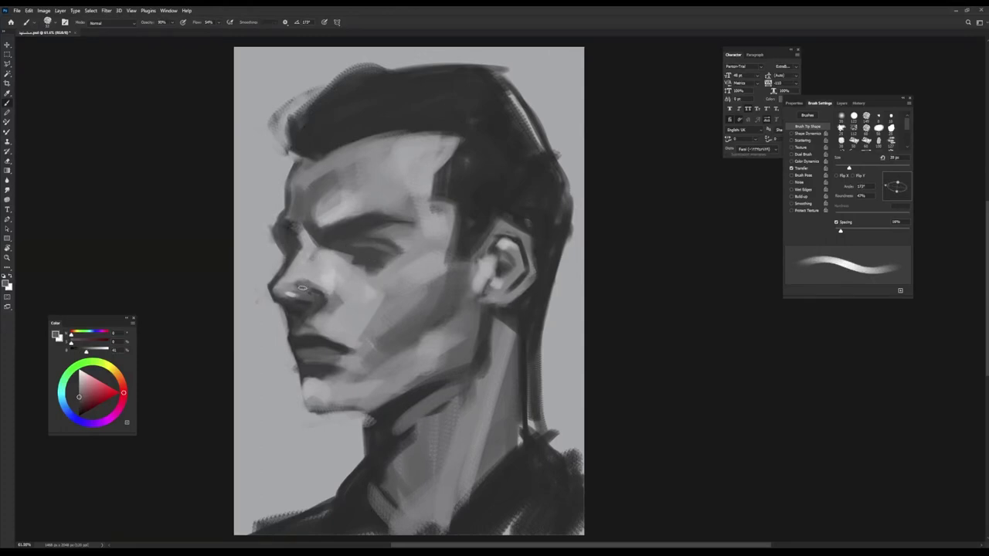
left_click(291, 286, "alt")
Step: Define the near eye with a darker lash line and clean the far eye's outline with sampled greys
left_click(343, 254, "alt")
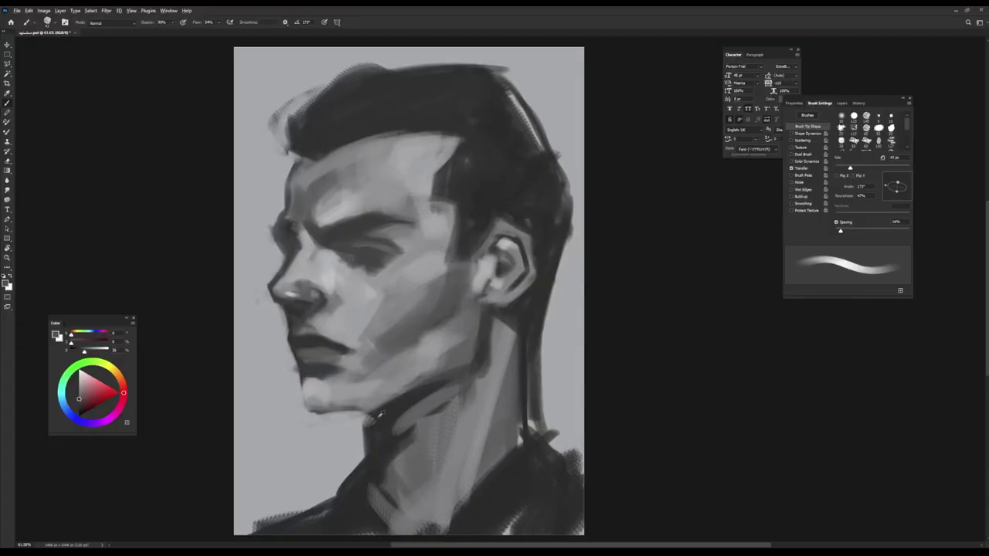
left_click(379, 415, "alt")
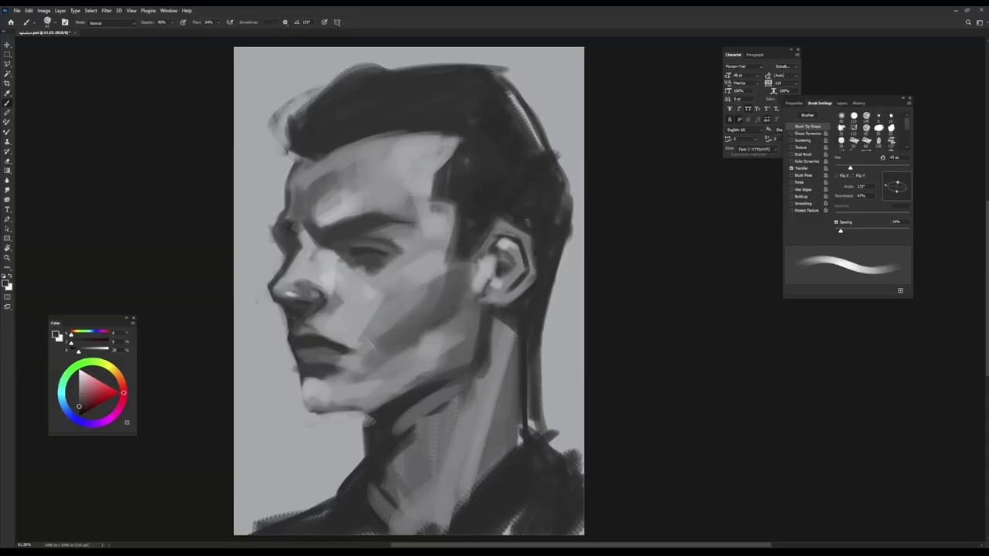
left_click(262, 233, "alt")
left_click(279, 236, "alt")
left_click(276, 240, "alt")
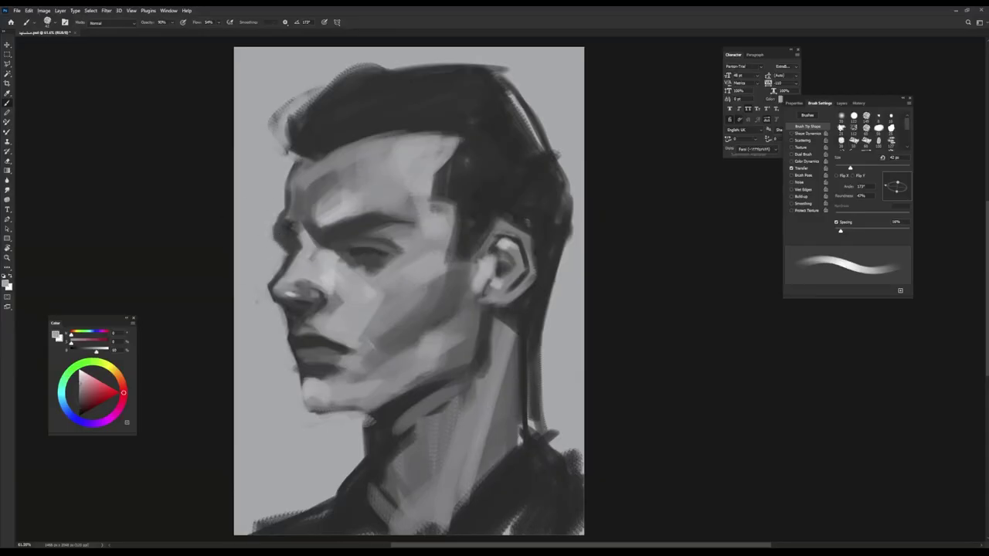
Step: Shade the forehead's far side plane and the skin along the hairline with a grey sampled between the brows
key("shift+Right")
key("shift+Right")
key("shift+Right")
key("shift+Right")
key("bracketright")
left_click(302, 220, "alt")
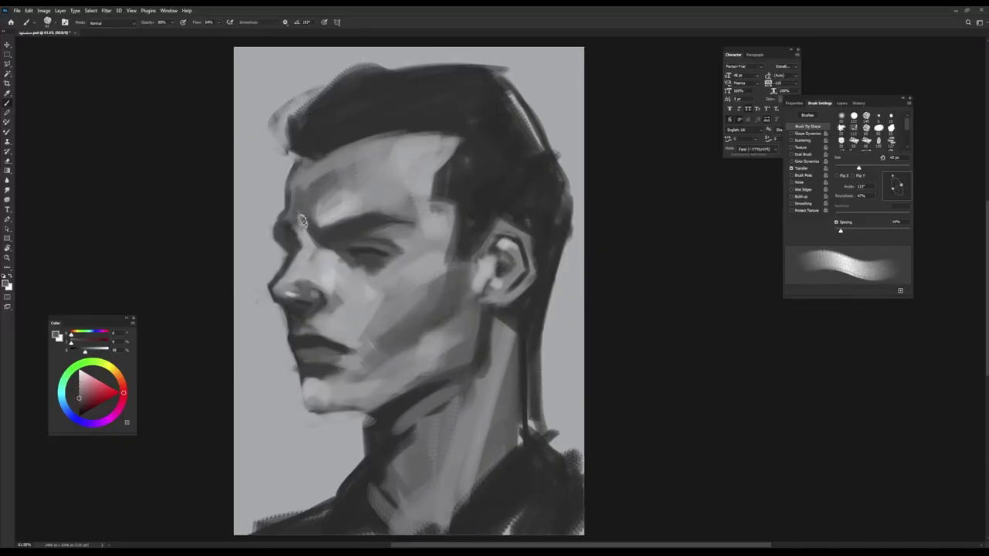
mouse_move(300, 193)
left_mouse_down()
mouse_move(307, 179)
mouse_move(398, 153)
mouse_move(427, 163)
left_mouse_up()
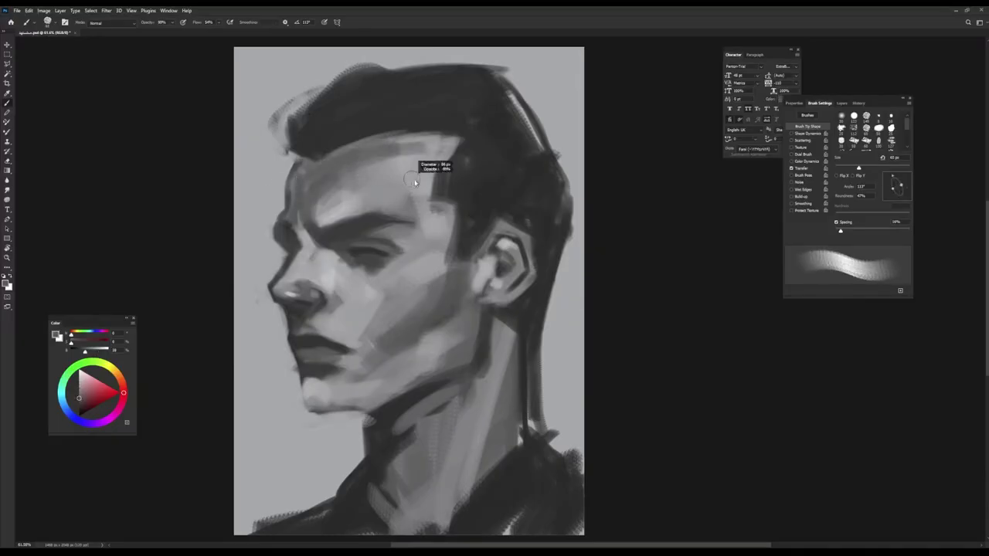
Step: Rework the upper lip and the plane above it with a smaller, rotated brush and sampled greys
key("bracketleft")
key("bracketleft")
key("bracketleft")
key("bracketleft")
key("shift+Left")
key("shift+Left")
key("shift+Left")
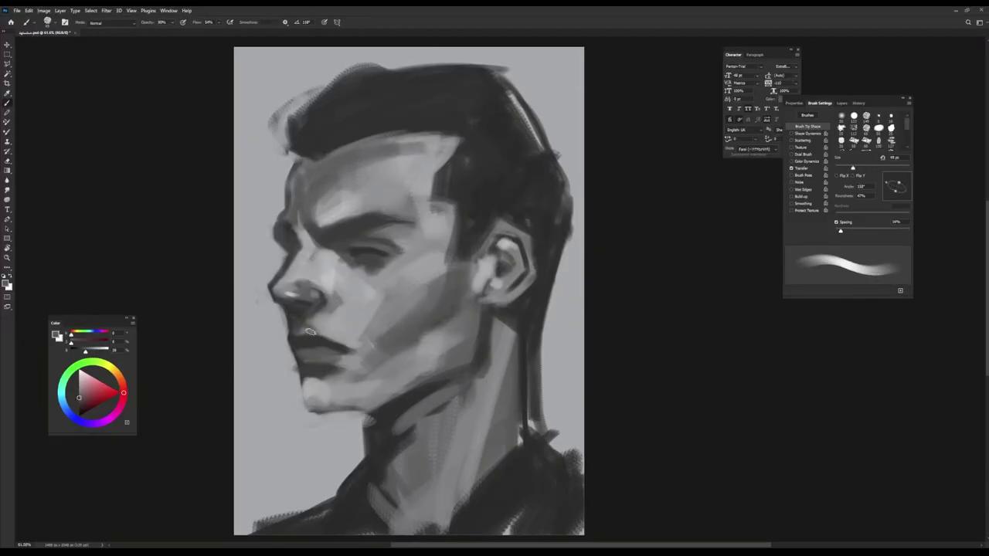
left_click(316, 328, "alt")
left_click(313, 339, "alt")
Step: Add a small light accent on the lower lip, blend it, and darken the shadow beneath the lip
key("bracketleft")
key("bracketleft")
key("bracketleft")
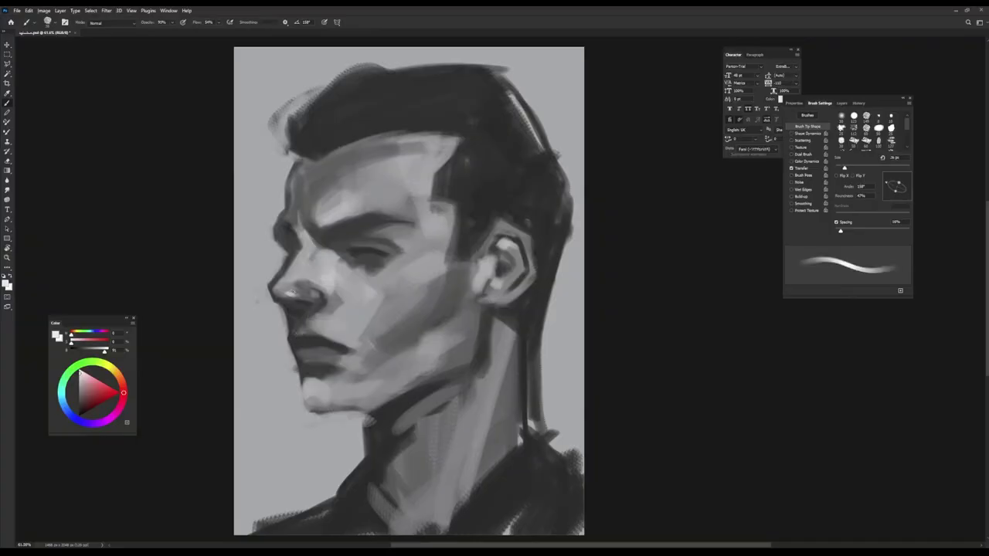
key("bracketright")
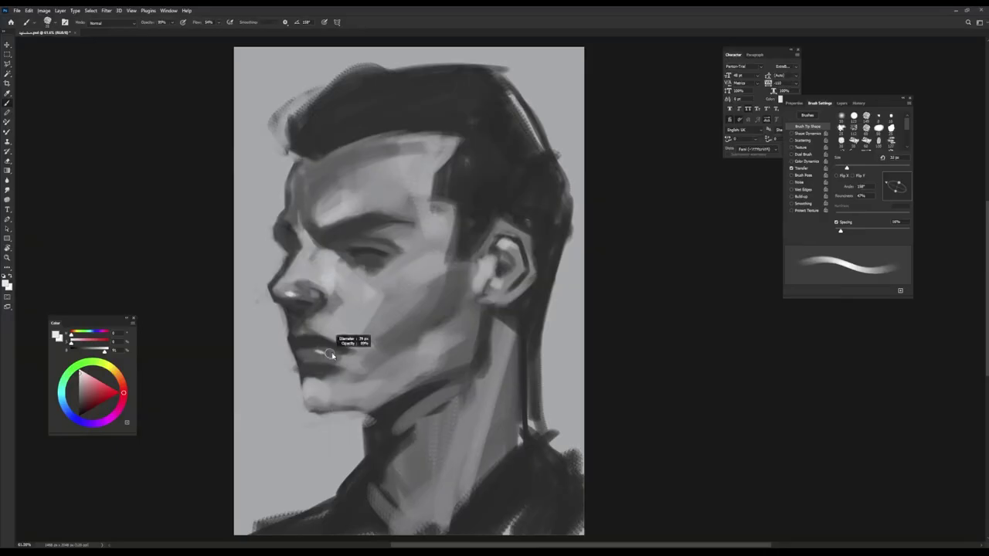
left_click(318, 352, "alt")
left_click(307, 363, "alt")
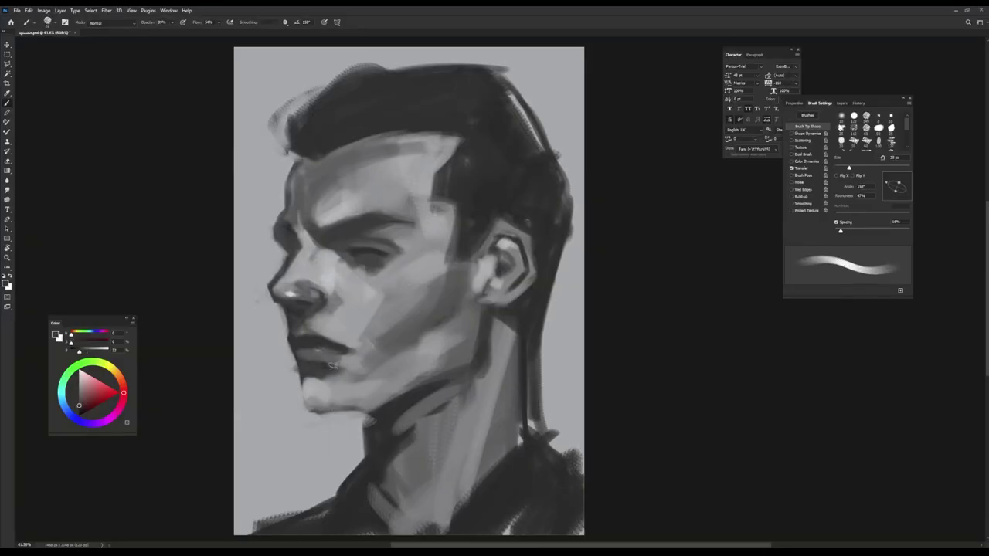
Step: Refine the lips' profile edge with a small brush, alternating the sampled background grey and dark lip greys
key("bracketleft")
left_click(290, 348, "alt")
left_click(290, 345, "alt")
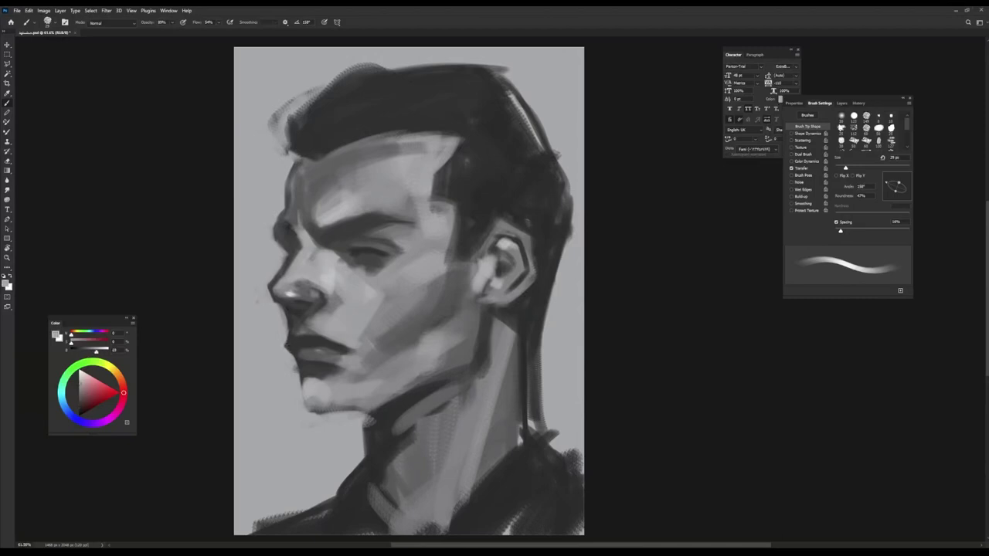
left_click(294, 354, "alt")
left_click(300, 348, "alt")
left_click(296, 353, "alt")
key("bracketright")
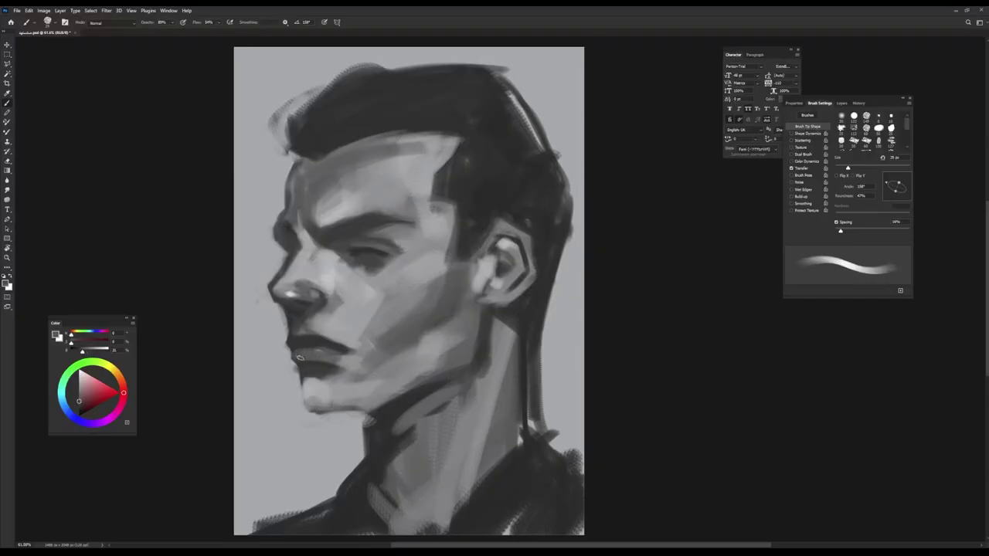
Step: Soften the lower lip and lighten the skin at its near corner with a gradually enlarged brush and sampled greys
left_click(343, 323, "alt")
left_click(305, 354, "alt")
key("bracketright")
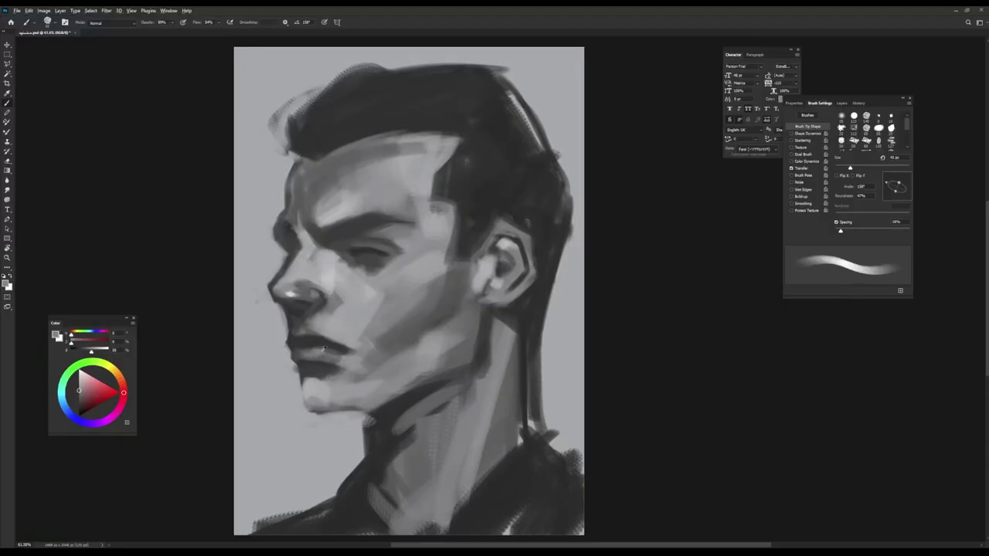
key("bracketright")
left_click(291, 292, "alt")
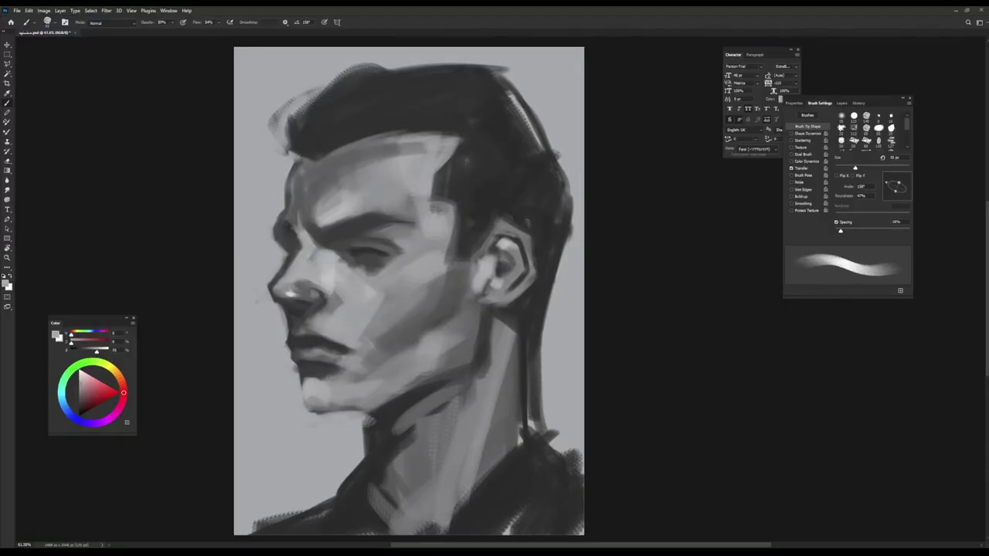
key("bracketright")
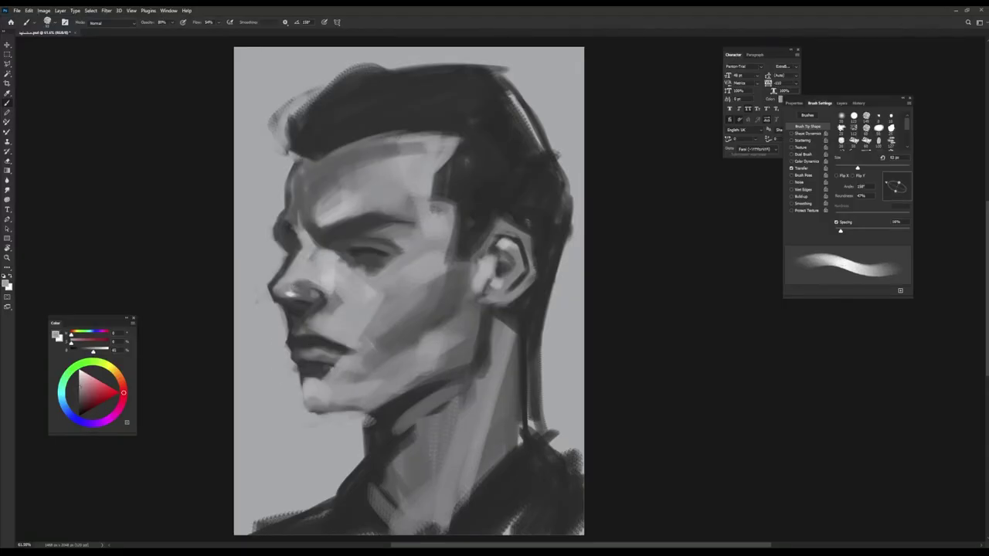
Step: Shape the chin with sampled greys and paint a mid-grey plane along its underside with a rotated brush
left_click(311, 363, "alt")
left_click(328, 387, "alt")
left_click(318, 371, "alt")
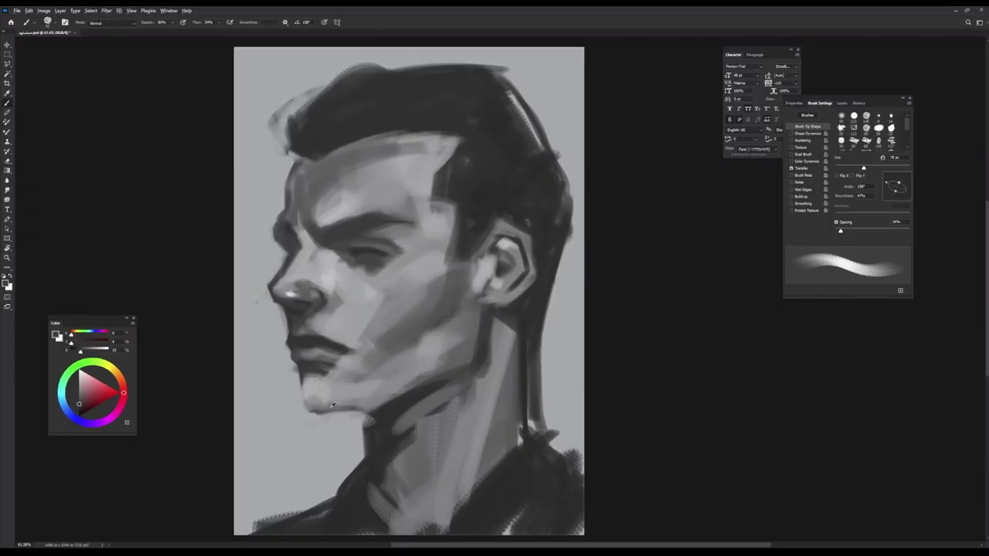
left_click(315, 408, "alt")
key("shift+Left")
key("shift+Left")
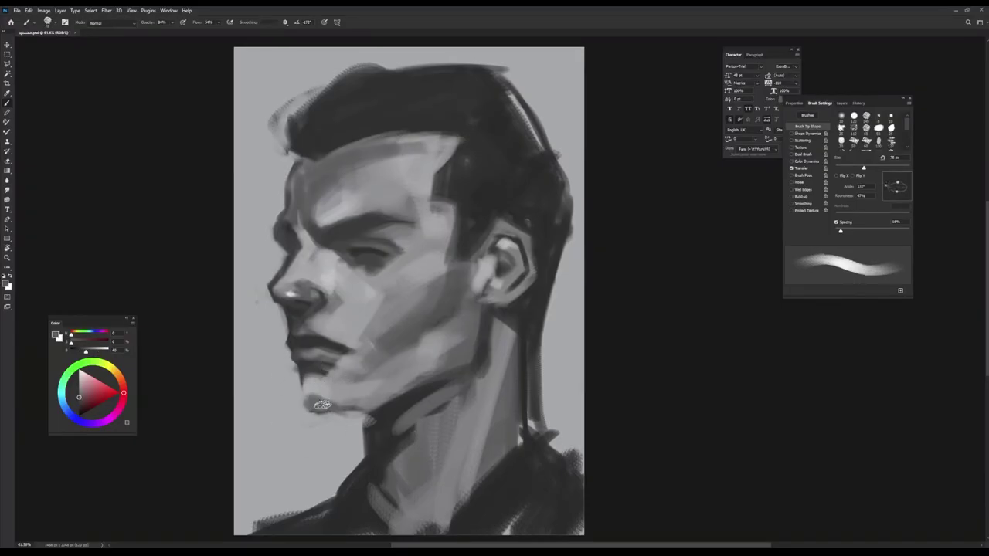
left_click_drag(317, 404, 369, 414)
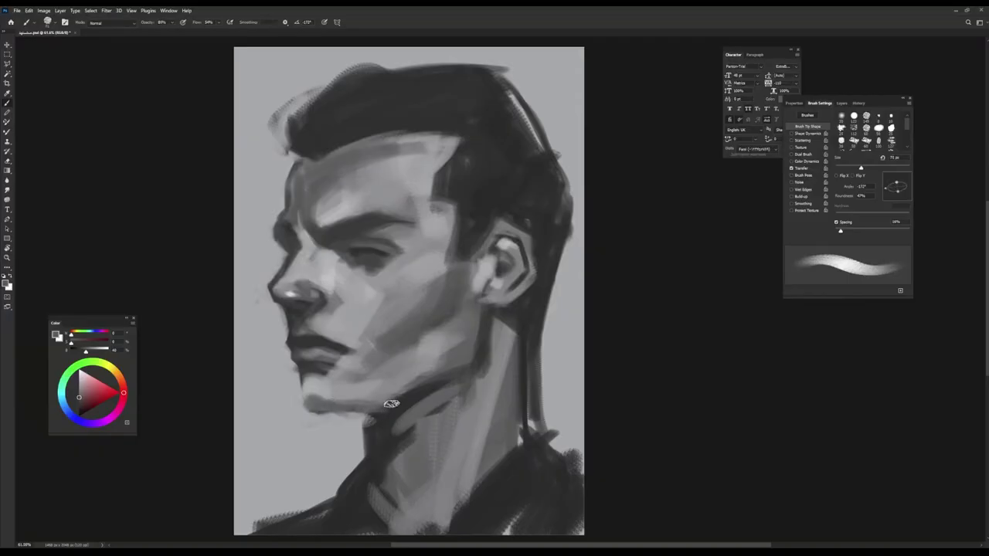
Step: Define the jawline from the chin up to the ear with sampled mid and dark greys, rotating the brush along the edge
left_click(364, 405, "alt")
key("shift+Left")
left_click(445, 362, "alt")
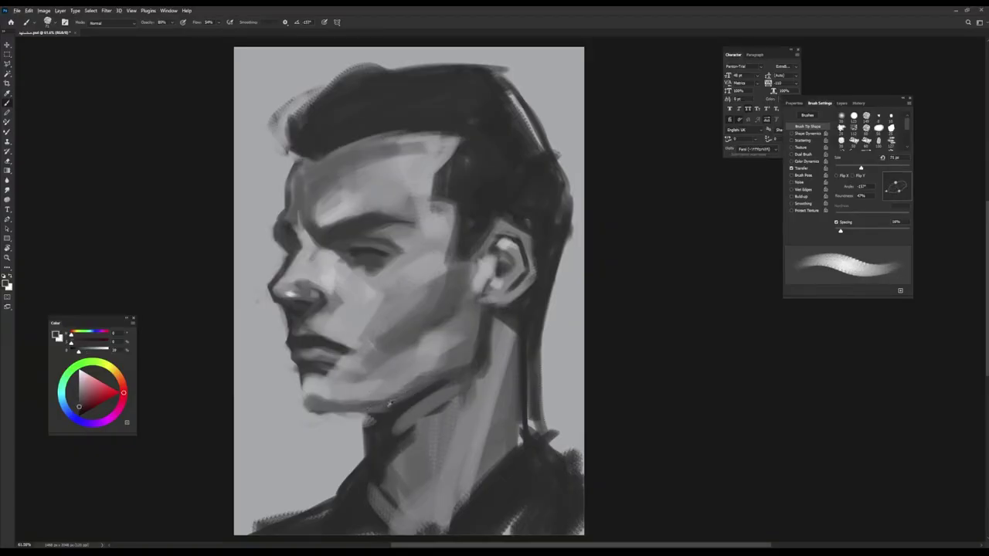
key("shift+Left")
left_click(487, 337, "alt")
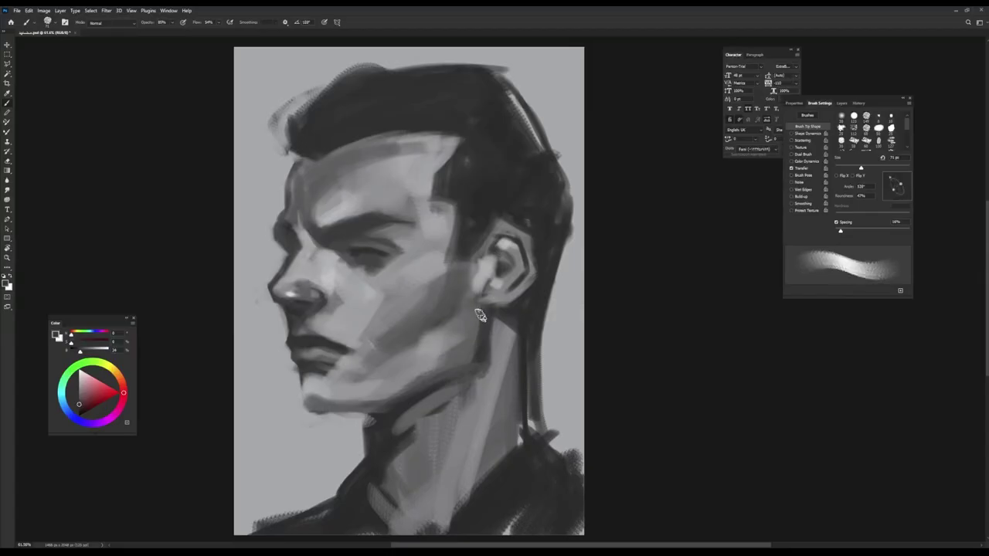
Step: Tone down the lower hollow of the ear and reshape its inner folds with a smaller brush and sampled greys
left_click(481, 285, "alt")
key("bracketleft")
left_click(498, 270, "alt")
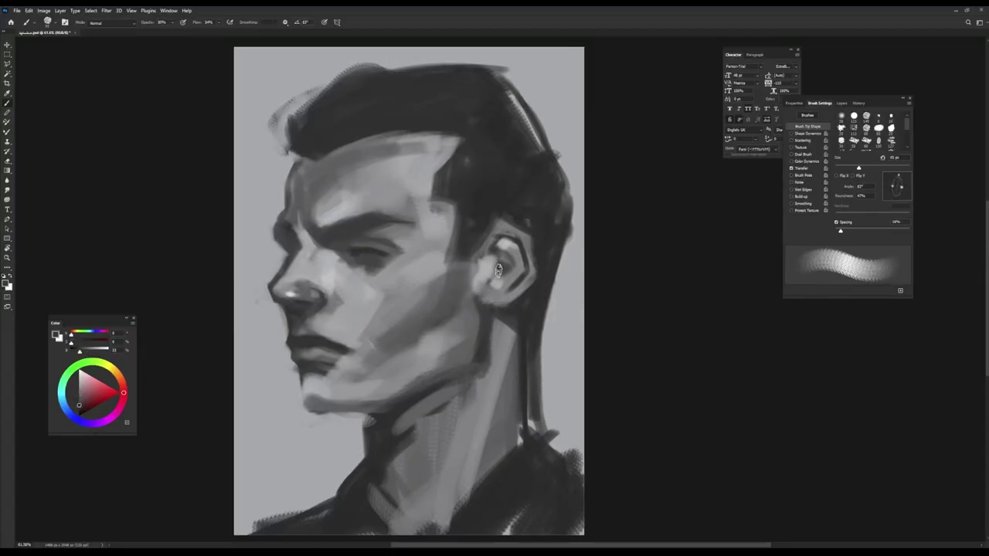
mouse_move(496, 269)
left_mouse_down()
mouse_move(511, 291)
mouse_move(503, 248)
mouse_move(497, 264)
left_mouse_up()
left_click(504, 275, "alt")
left_click(497, 259, "alt")
left_click(497, 257, "alt")
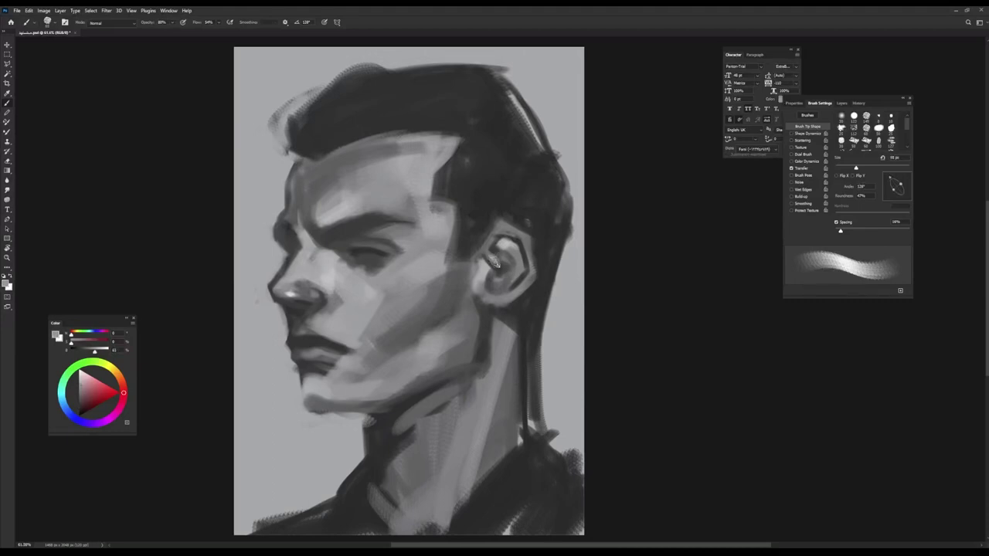
Step: Darken the ear's upper inner fold and brighten its front edge with light grey, setting brush opacity to 87% and reducing and rotating the tip
left_click(483, 260, "alt")
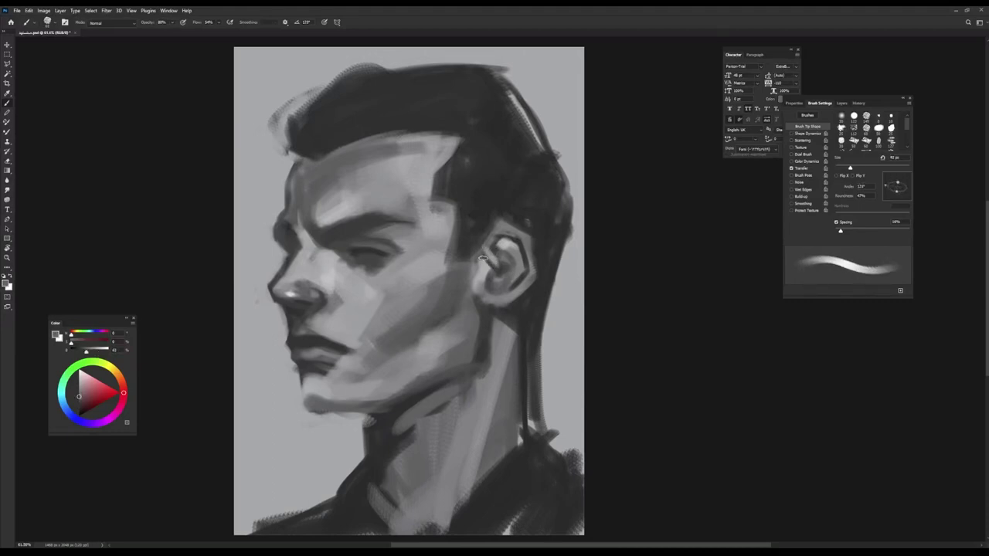
left_click(507, 259, "alt")
key("8")
key("7")
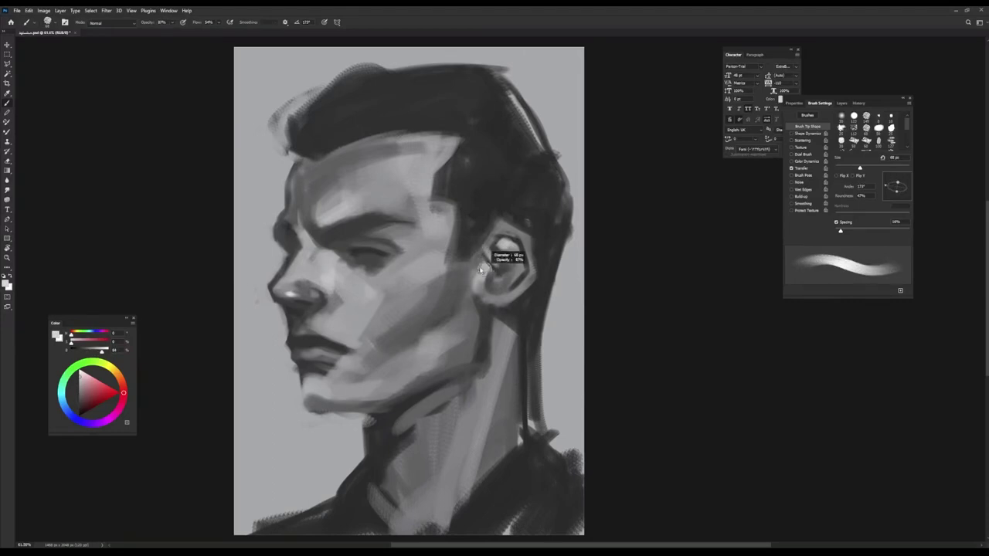
mouse_move(502, 261)
left_mouse_down()
mouse_move(471, 331)
mouse_move(496, 275)
mouse_move(494, 285)
mouse_move(487, 263)
mouse_move(491, 291)
mouse_move(499, 248)
left_mouse_up()
key("bracketleft")
key("bracketleft")
key("bracketleft")
key("shift+Left")
key("shift+Left")
key("shift+Left")
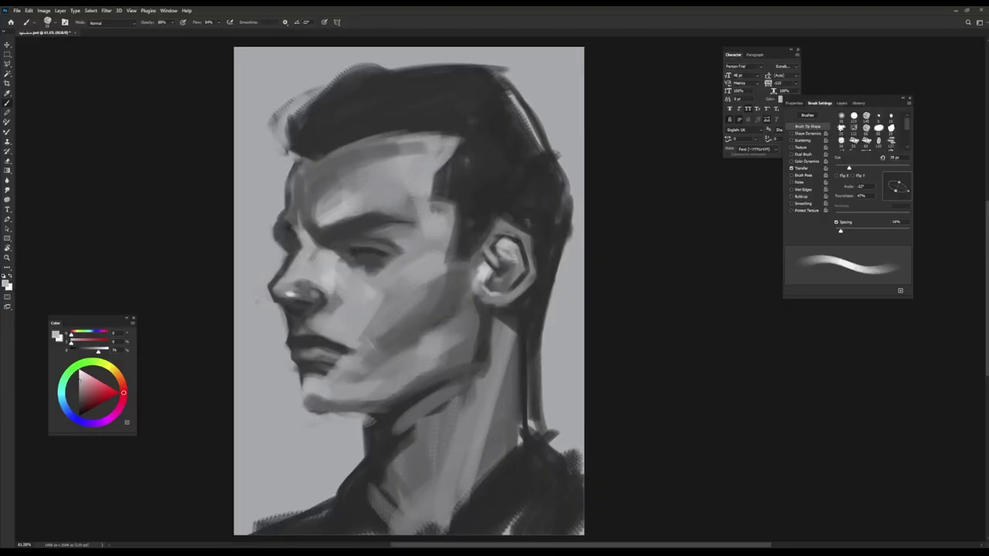
Step: Paint the dark recesses inside the ear with sampled greys and a small, rotated brush
left_click(502, 236, "alt")
left_click(504, 263, "alt")
left_click(503, 269, "alt")
key("shift+Right")
key("shift+Right")
key("shift+Right")
key("shift+Right")
key("shift+Right")
key("shift+Right")
key("shift+Right")
left_click(506, 268, "alt")
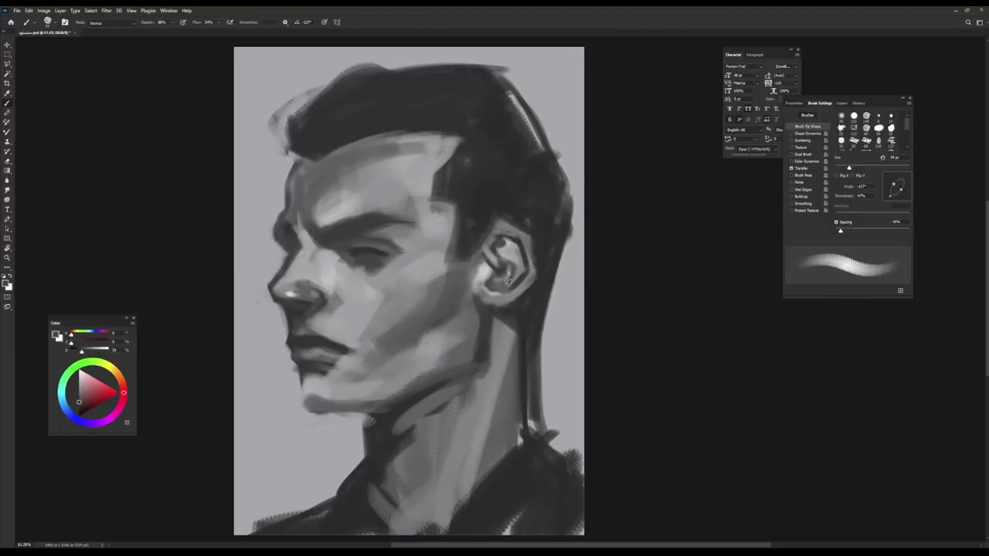
Step: Model the ear's inner ridge and outer rim with a slightly larger brush, sampled greys and changing tip angles
left_click(513, 270, "alt")
key("bracketright")
key("bracketright")
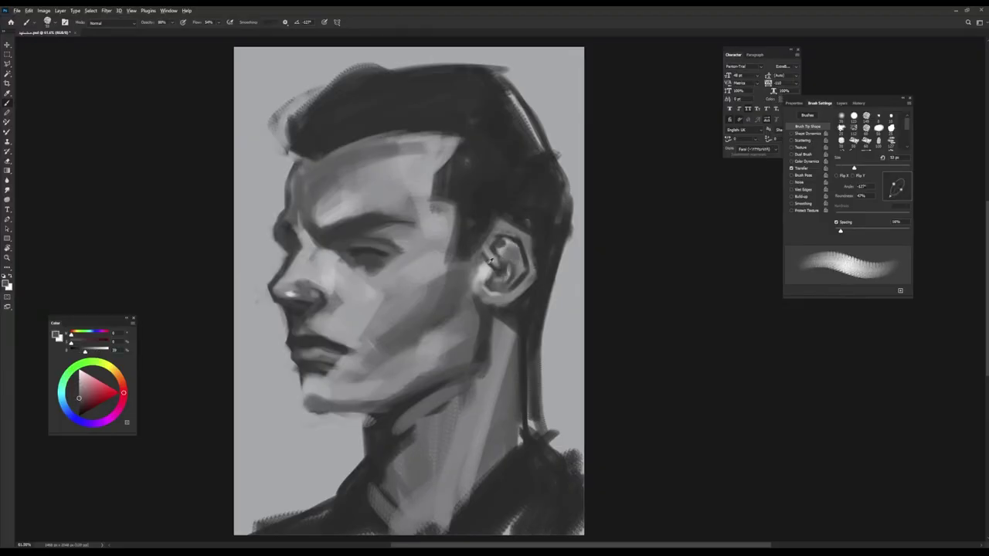
left_click(523, 264, "alt")
key("shift+Left")
key("shift+Left")
key("shift+Left")
key("shift+Left")
key("shift+Right")
key("shift+Right")
key("shift+Right")
key("shift+Right")
key("shift+Right")
key("shift+Right")
key("shift+Right")
key("shift+Right")
key("shift+Right")
key("shift+Right")
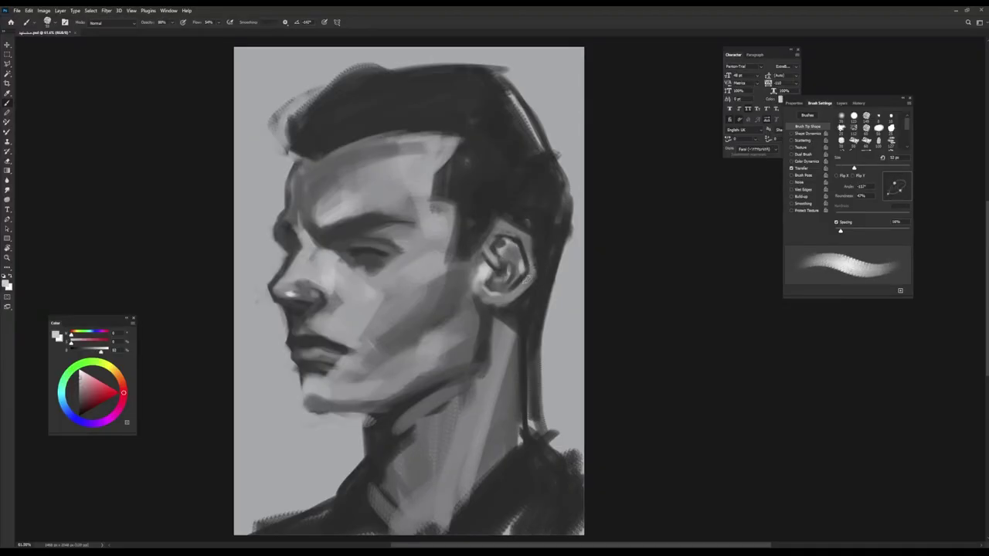
Step: Refine the earlobe with sampled greys and tighten the dark hair contour around the top of the ear
left_click(500, 303, "alt")
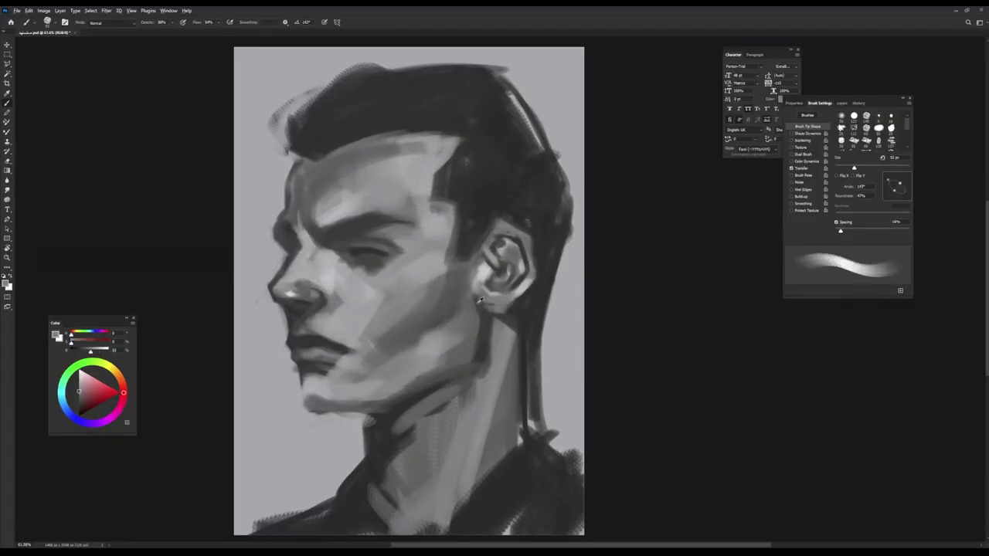
left_click(486, 303, "alt")
left_click(511, 318, "alt")
left_click(494, 219, "alt")
key("shift+Left")
key("shift+Left")
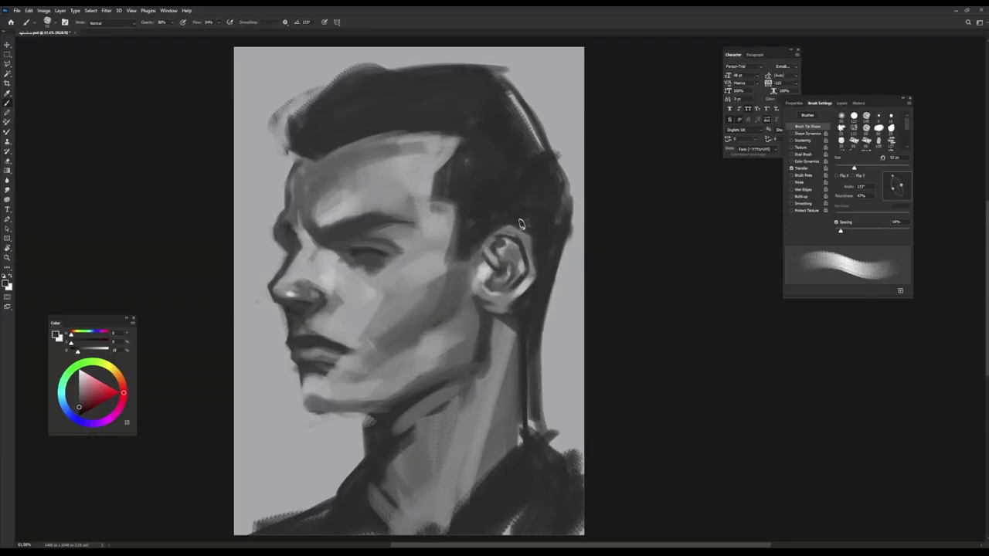
key("shift+Right")
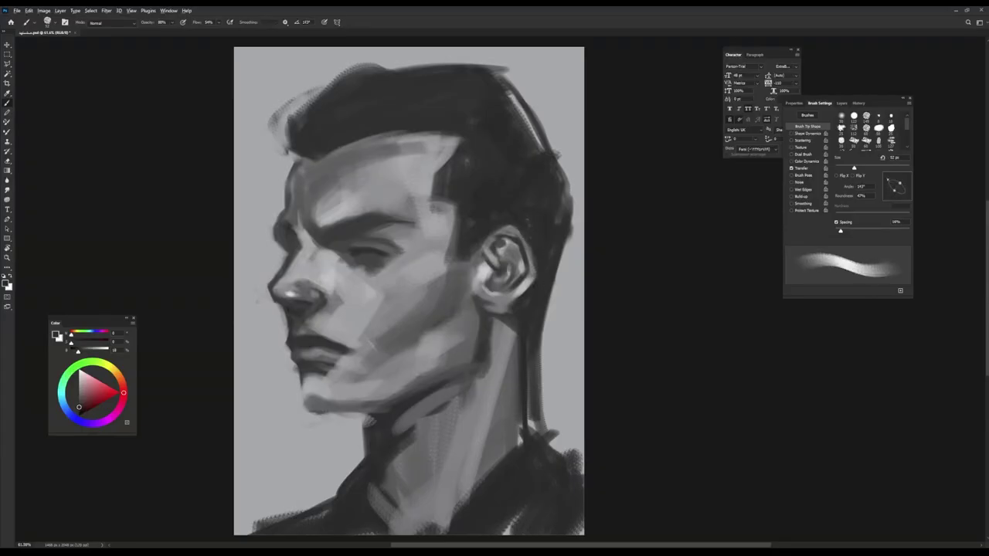
Step: Shape the hair edge behind the ear and cover the stray outer line behind the neck with background grey
left_click(526, 312, "alt")
key("shift+Right")
key("shift+Right")
key("shift+Right")
key("shift+Right")
key("shift+Right")
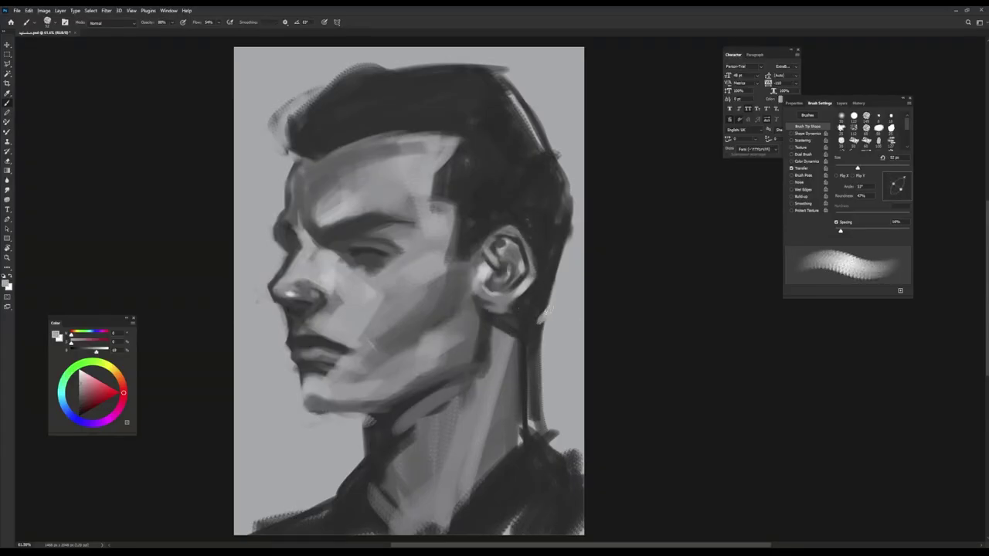
left_click_drag(538, 325, 539, 429)
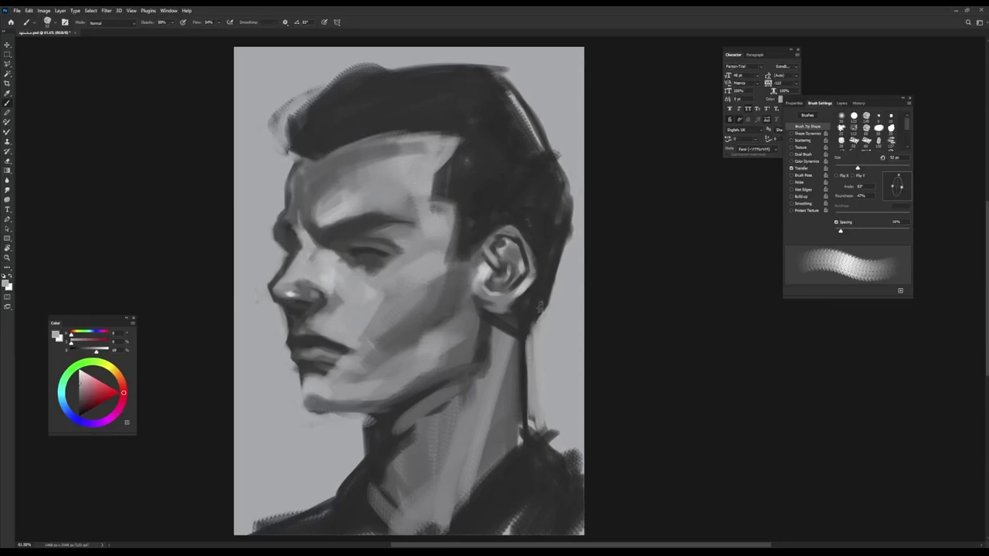
Step: Fill the light gap at the back of the head with sampled hair grey and smooth the skull's outer contour
left_click(546, 276, "alt")
mouse_move(512, 99)
left_mouse_down()
mouse_move(529, 175)
mouse_move(550, 158)
left_mouse_up()
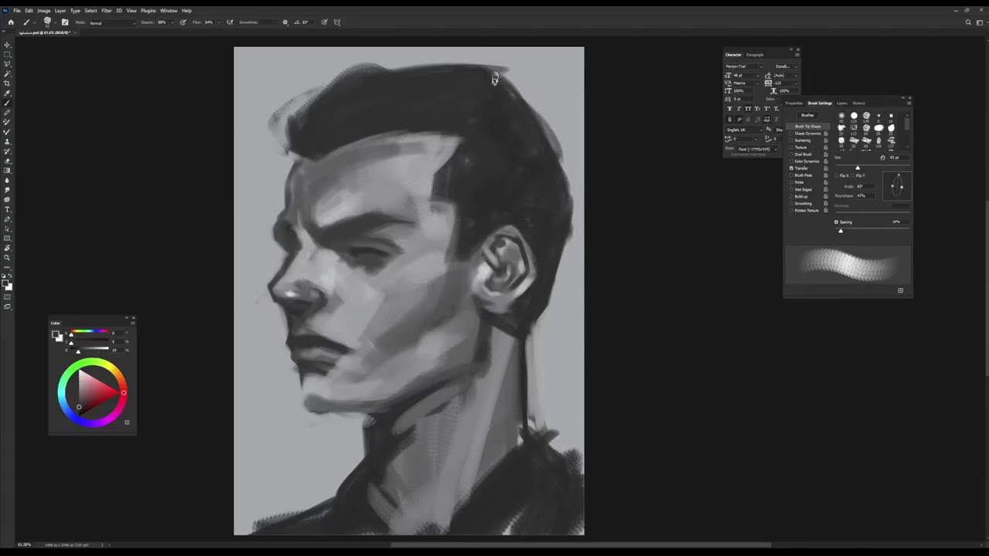
mouse_move(494, 74)
left_mouse_down()
mouse_move(560, 159)
mouse_move(570, 221)
left_mouse_up()
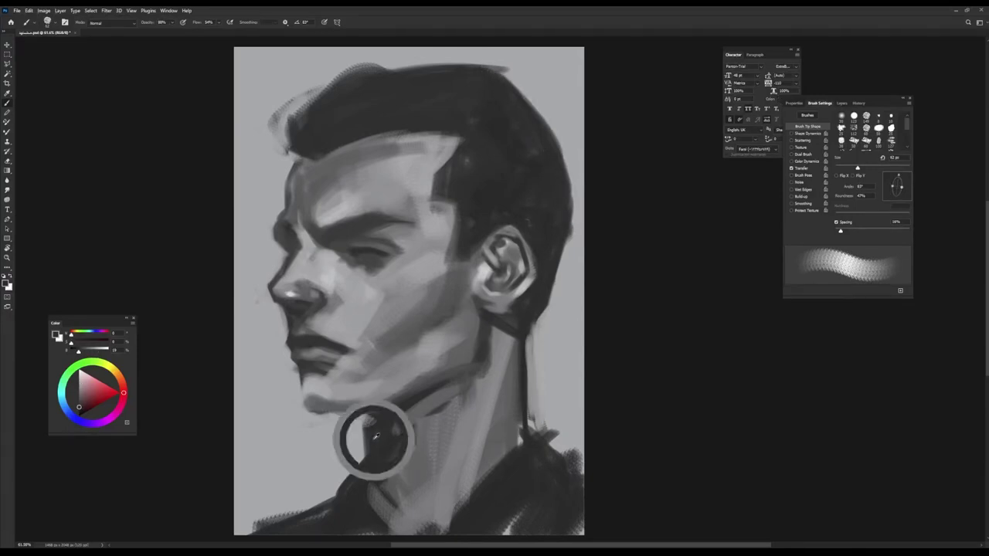
Step: Darken the lower edge of the chin with a rotated brush and soften it with a sampled mid grey
key("shift+Left")
key("shift+Left")
key("shift+Left")
key("shift+Left")
left_click_drag(313, 408, 357, 415)
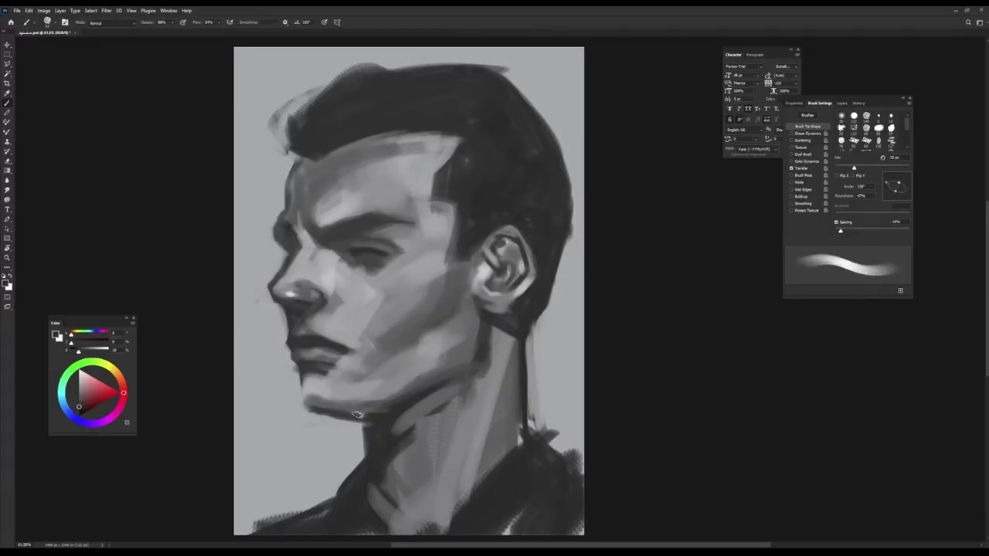
left_click(325, 410, "alt")
key("shift+Left")
key("shift+Left")
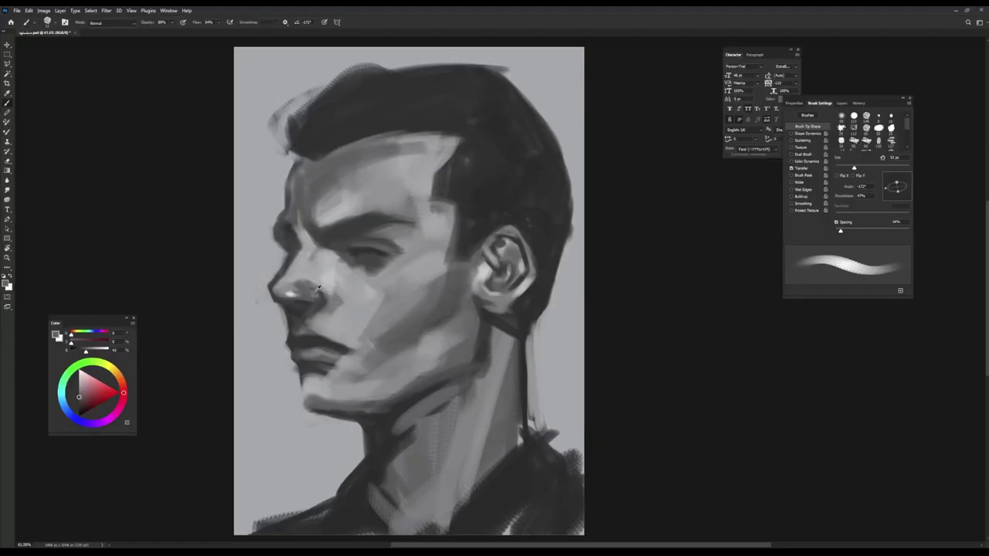
Step: Soften the edge between the nostril wing and the cheek with sampled greys and a rotated brush
left_click(317, 287, "alt")
key("shift+Right")
key("shift+Right")
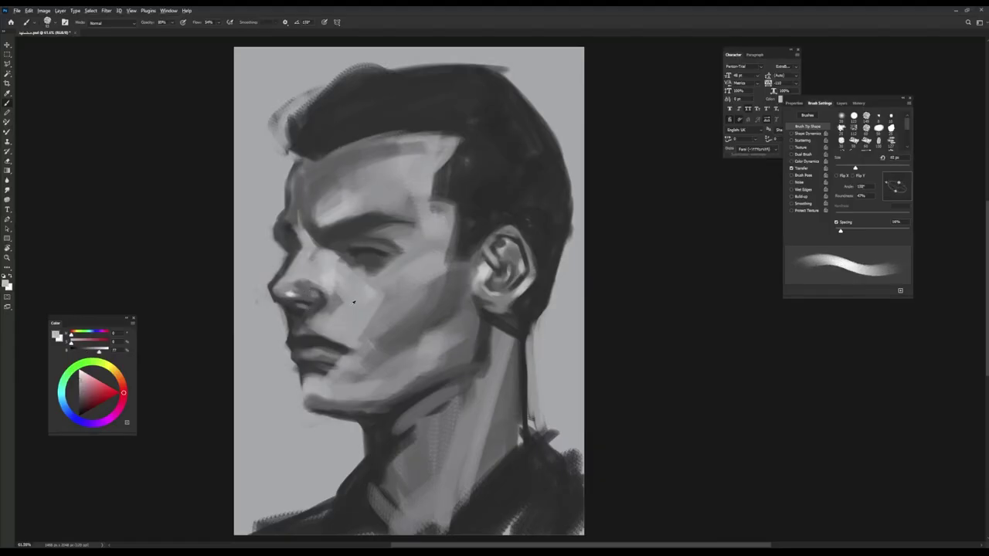
Step: Deepen the shadow under the jaw and paint light planes down the neck with a larger brush and sampled greys
left_click(409, 403, "alt")
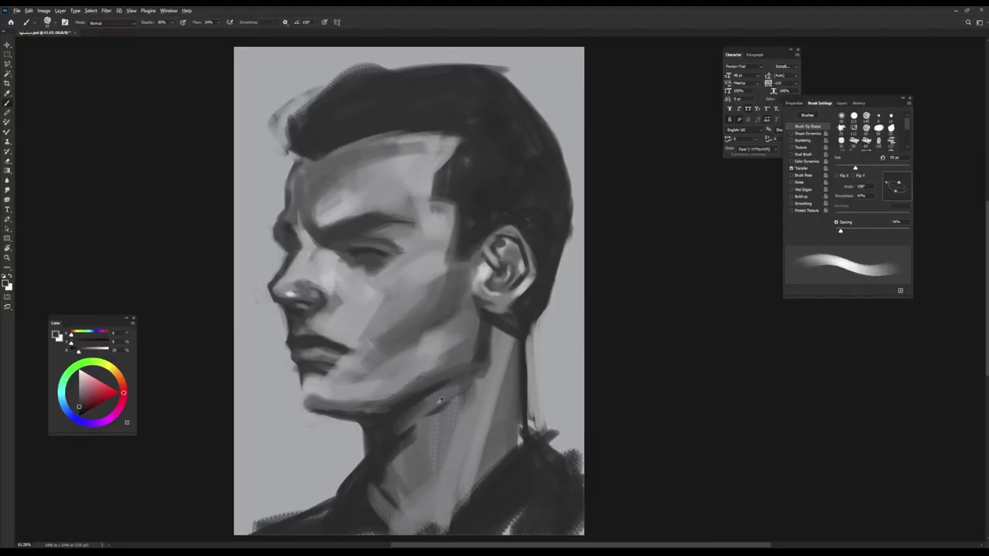
key("bracketright")
key("bracketright")
left_click(408, 451, "alt")
mouse_move(408, 453)
left_mouse_down()
mouse_move(411, 473)
mouse_move(431, 442)
mouse_move(419, 473)
left_mouse_up()
left_click(431, 442, "alt")
left_click(411, 442, "alt")
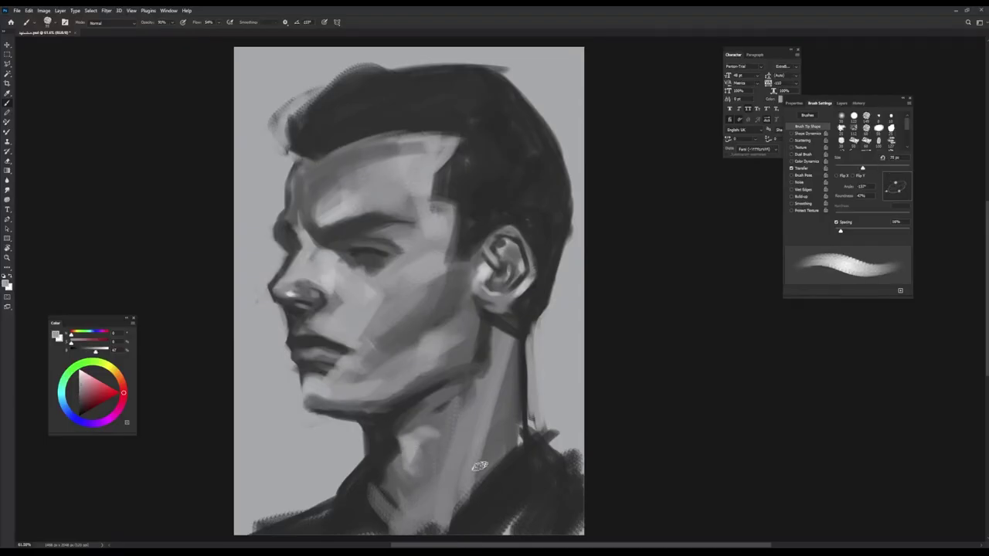
left_click_drag(464, 421, 458, 495)
Step: Define the shirt collar and neckline with sampled dark grey and clean up the back edge of the neck
left_click(371, 483, "alt")
mouse_move(375, 490)
left_mouse_down()
mouse_move(419, 538)
mouse_move(400, 511)
mouse_move(415, 514)
mouse_move(413, 505)
mouse_move(463, 517)
mouse_move(502, 476)
mouse_move(440, 526)
mouse_move(497, 467)
mouse_move(516, 387)
mouse_move(519, 408)
mouse_move(574, 399)
mouse_move(550, 431)
left_mouse_up()
left_click(462, 517, "alt")
left_click(526, 318, "alt")
Step: Clean the rough outer edges of both shoulders with sampled background grey and shirt grey
left_click(571, 403, "alt")
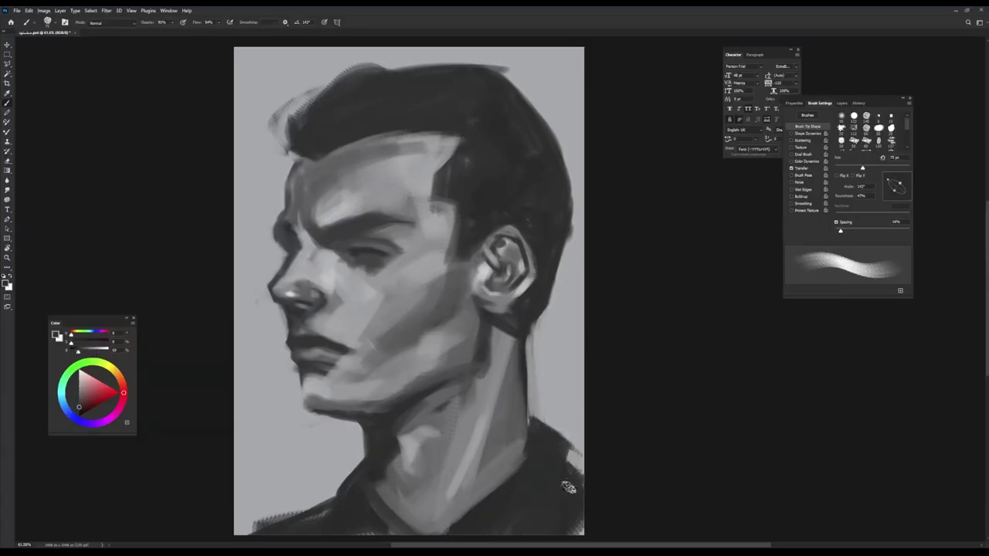
left_click(280, 473, "alt")
left_click_drag(255, 530, 302, 503)
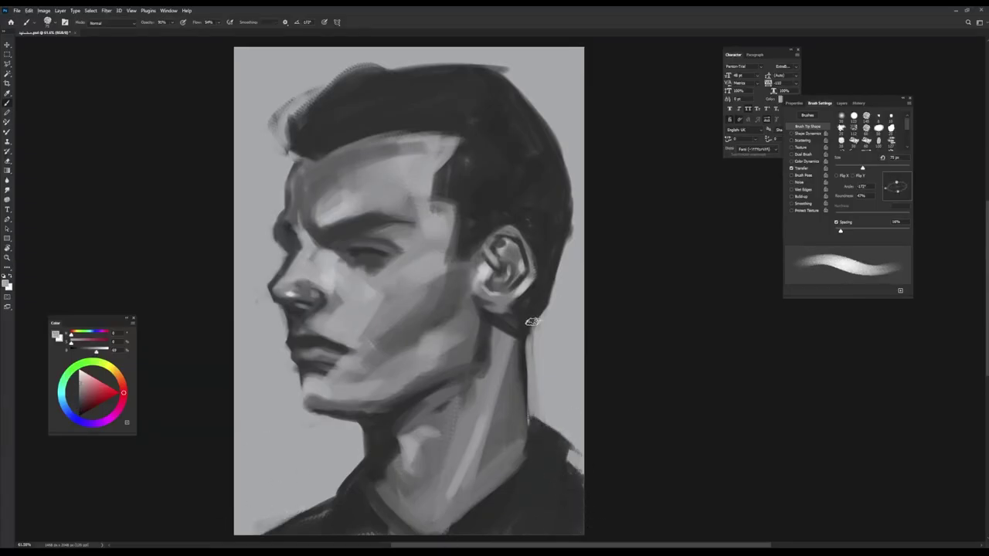
Step: Rework the front tuft of hair and paint background grey over the stray strokes in front of it
left_click(299, 129, "alt")
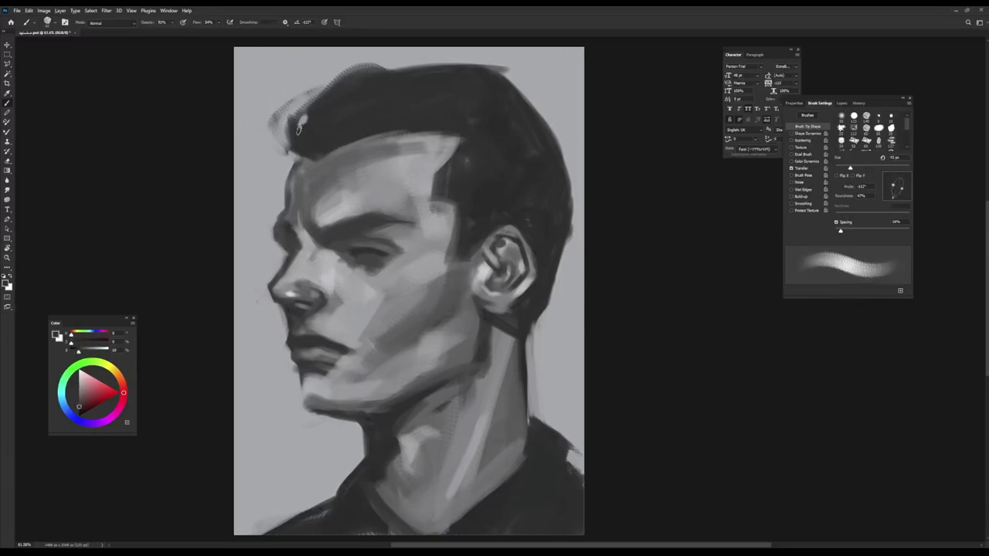
left_click(257, 113, "alt")
left_click_drag(272, 127, 288, 102)
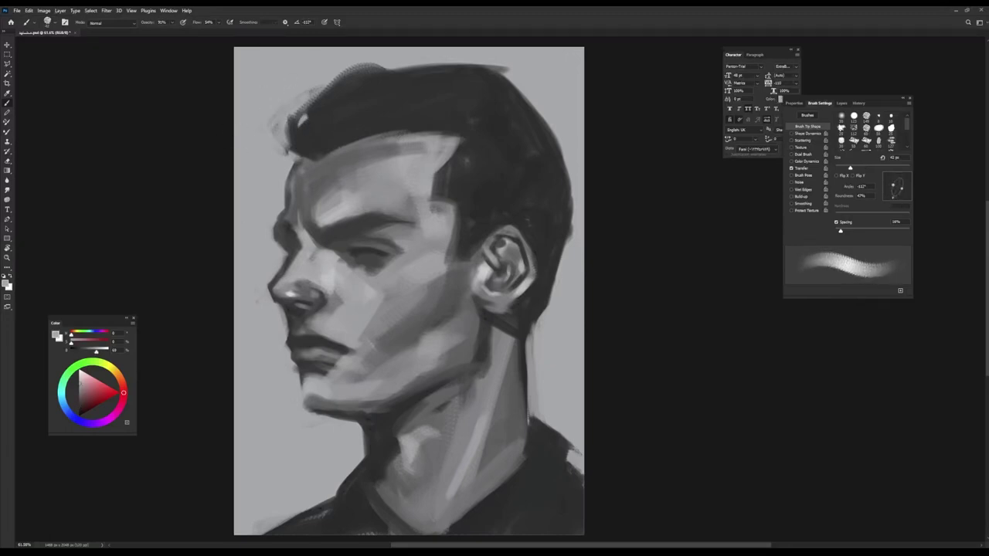
Step: Refine the near eye's lids and iris and touch up the brow above it, varying the brush size and sampled dark greys
left_click(373, 259, "alt")
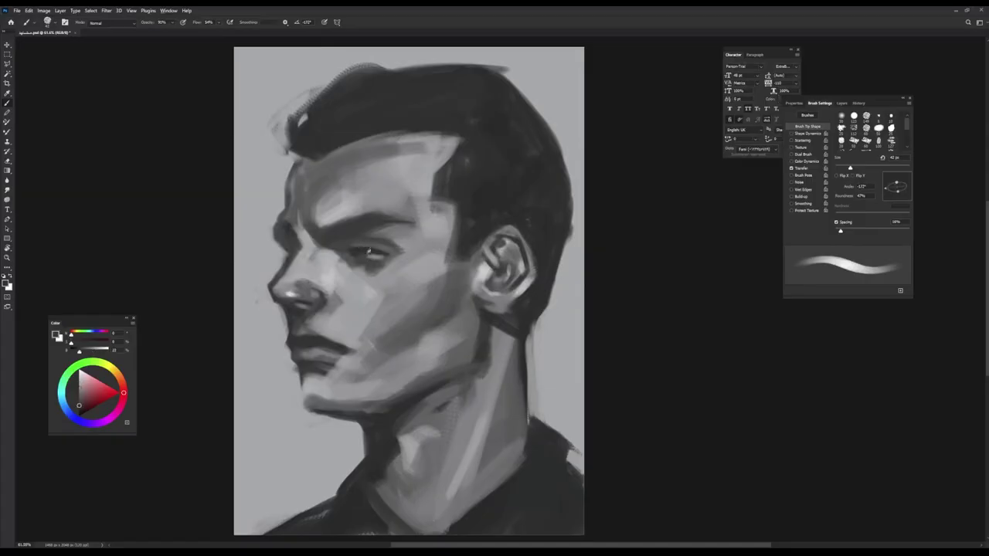
left_click(377, 264, "alt")
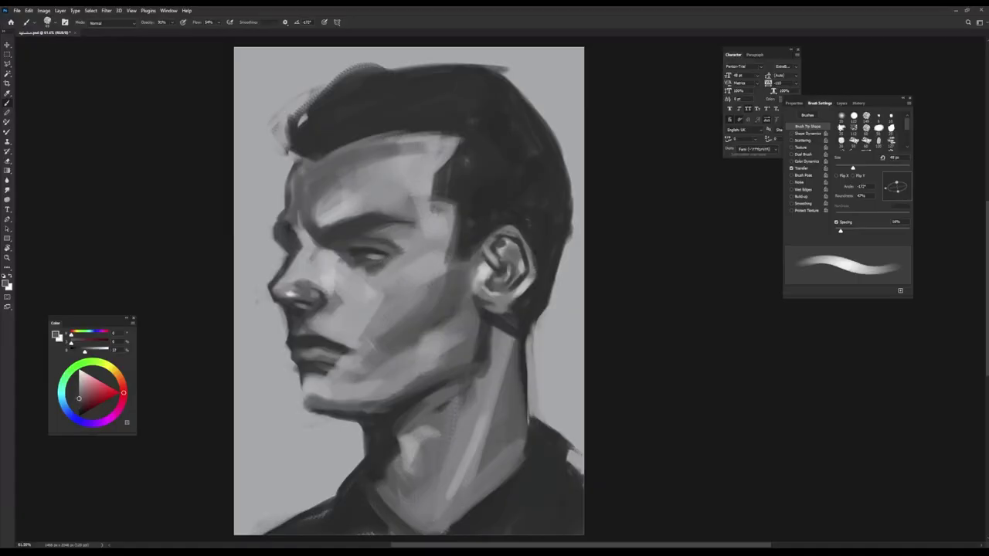
left_click(378, 248, "alt")
key("bracketleft")
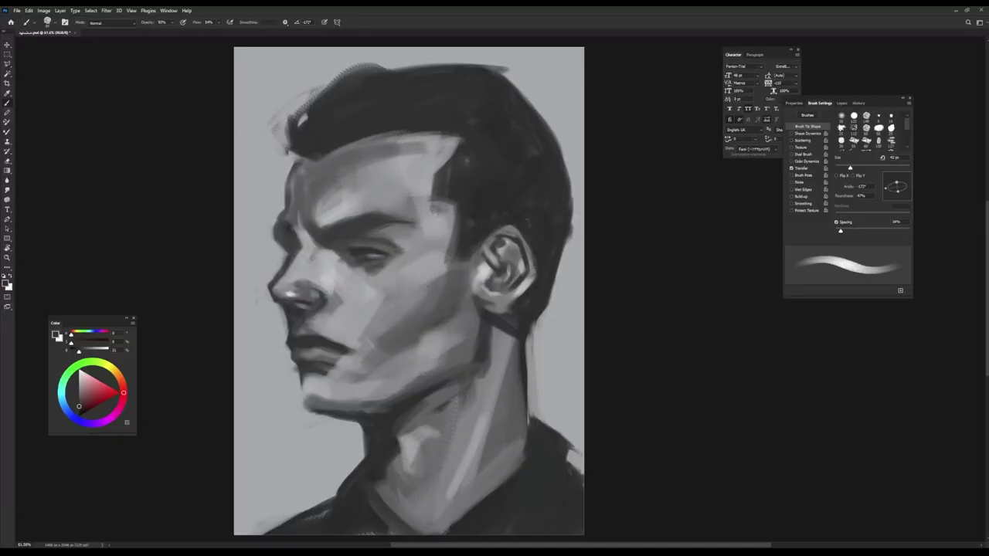
key("bracketleft")
key("bracketleft")
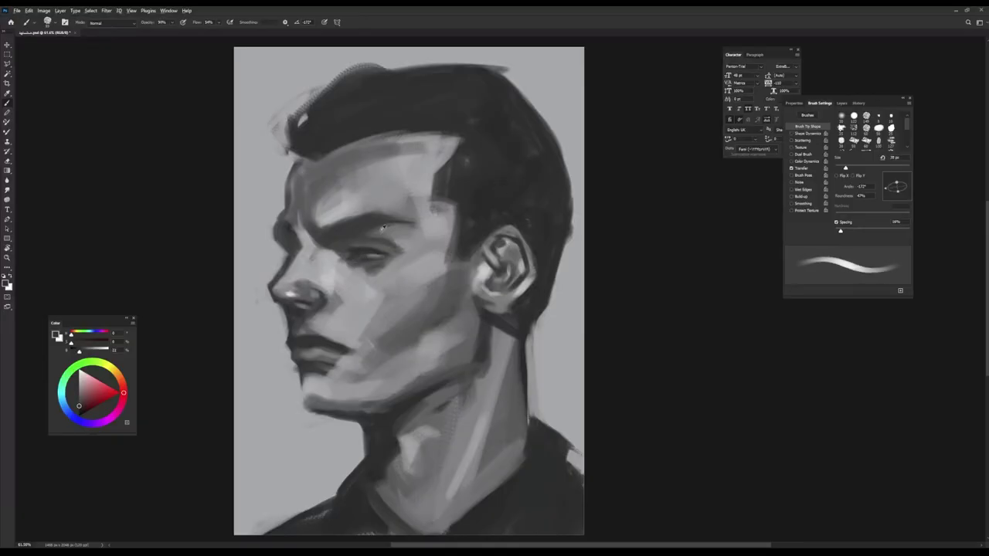
key("bracketright")
key("bracketright")
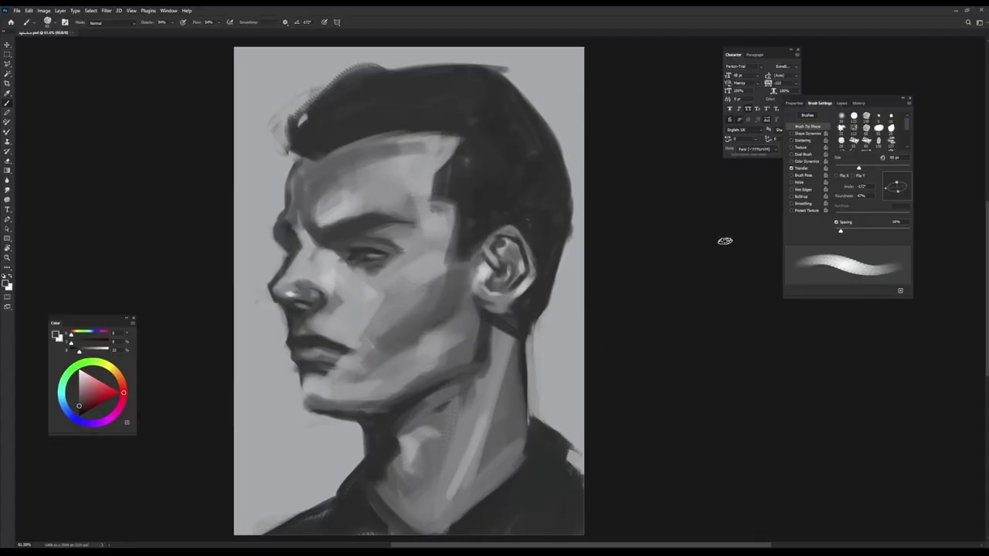
Step: Add a Gradient Map adjustment layer over the portrait running from near-black brown through reddish brown to olive green
left_click(842, 103)
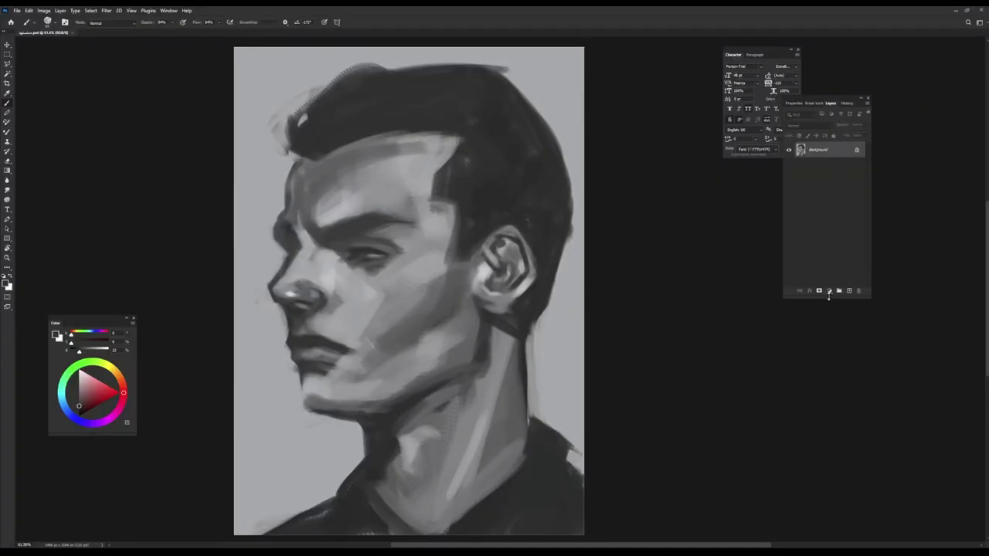
key("ctrl+shift+g")
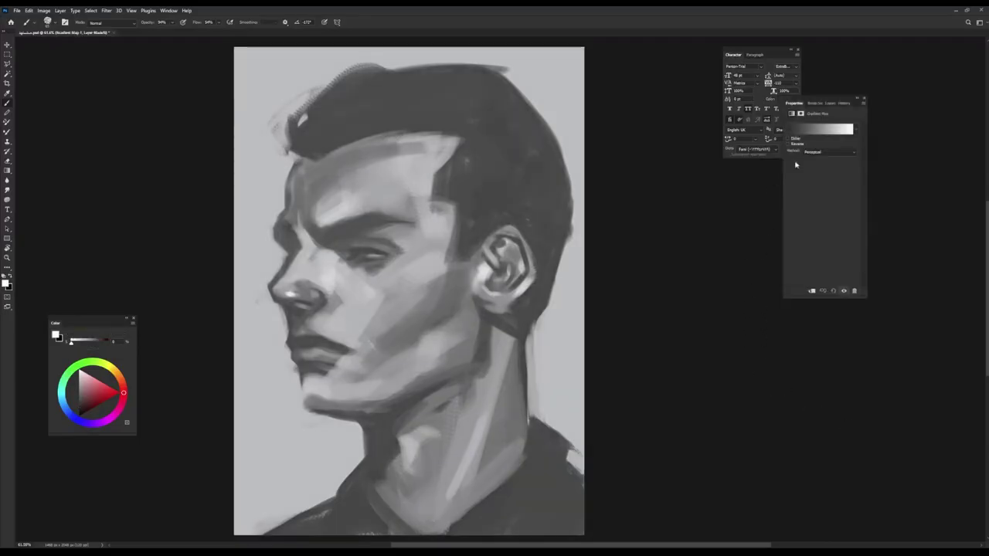
key("i")
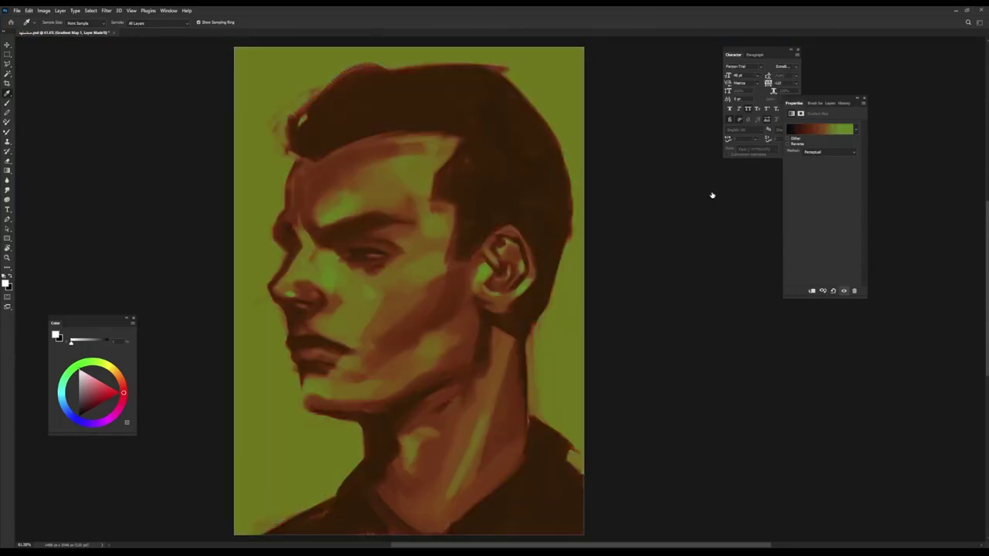
key("b")
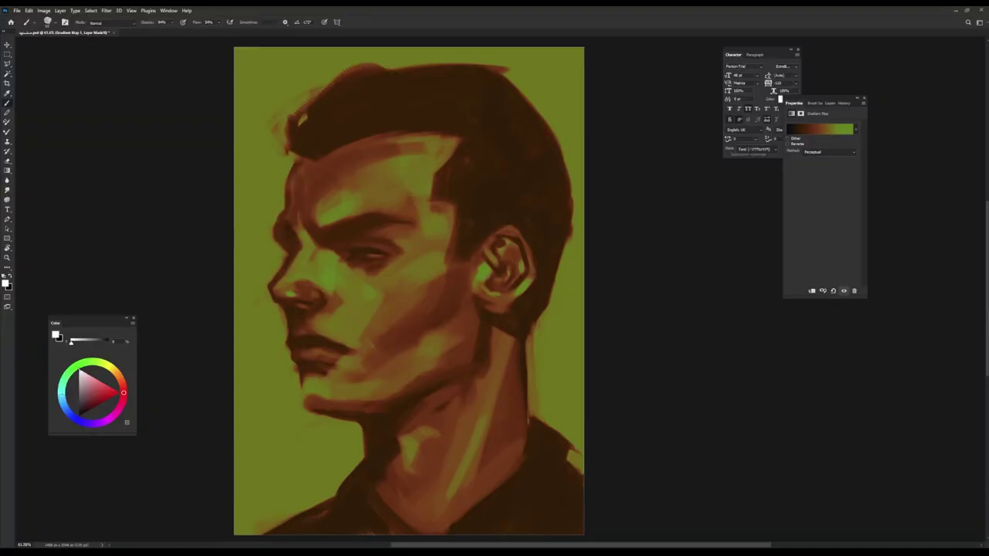
Step: Mix a medium blue and try a stroke of it in front of the nose on the Background layer
left_click(63, 394)
left_click(831, 103)
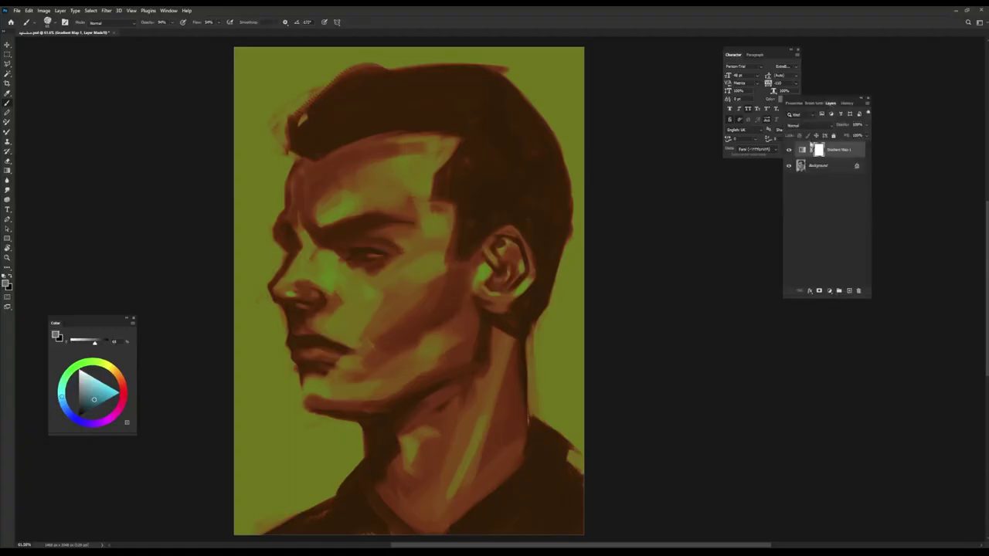
left_click(819, 165)
left_click(461, 350, "alt")
left_click(65, 397)
left_click(95, 404)
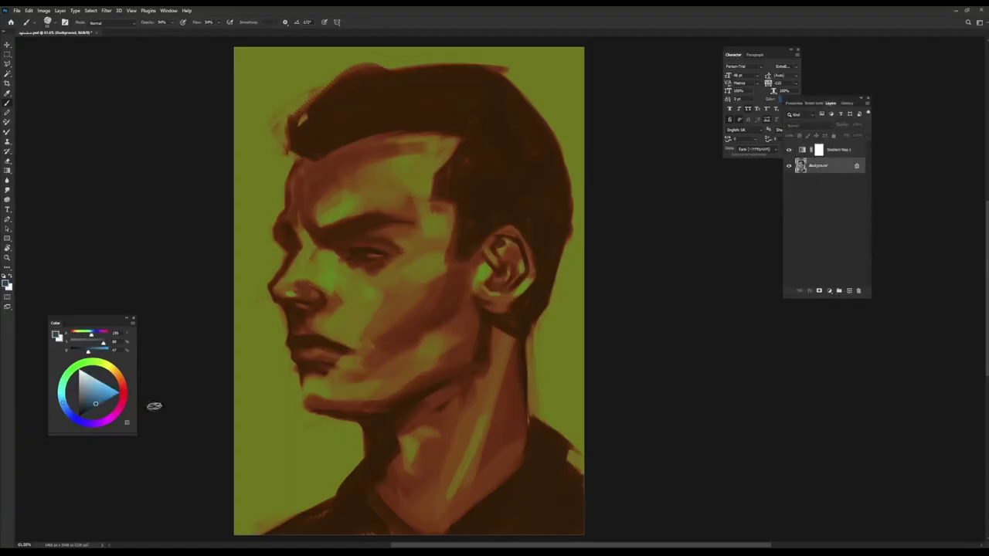
left_click_drag(271, 302, 277, 331)
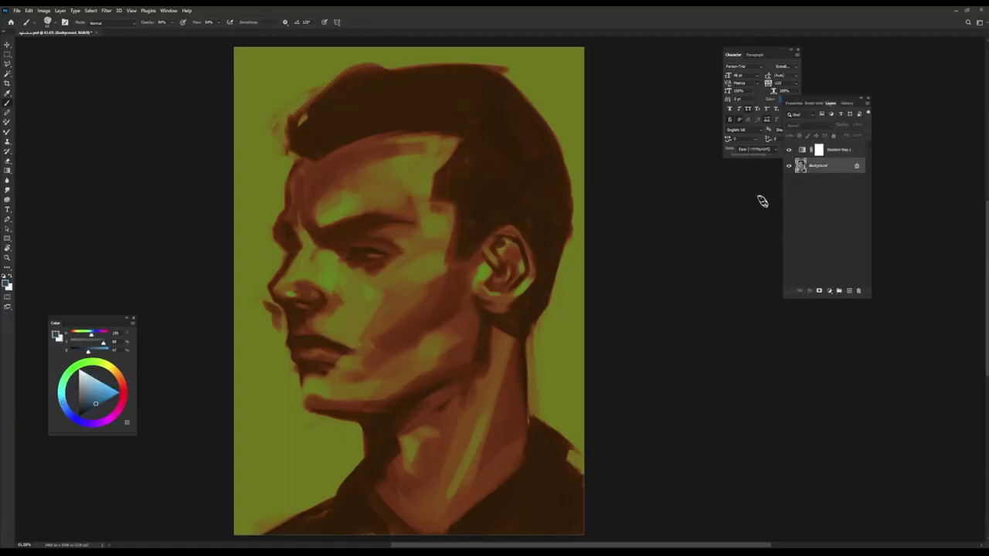
Step: Add a new layer above the gradient map and block in blue in front of the nose, mouth and chest
left_click(841, 149)
left_click(849, 290)
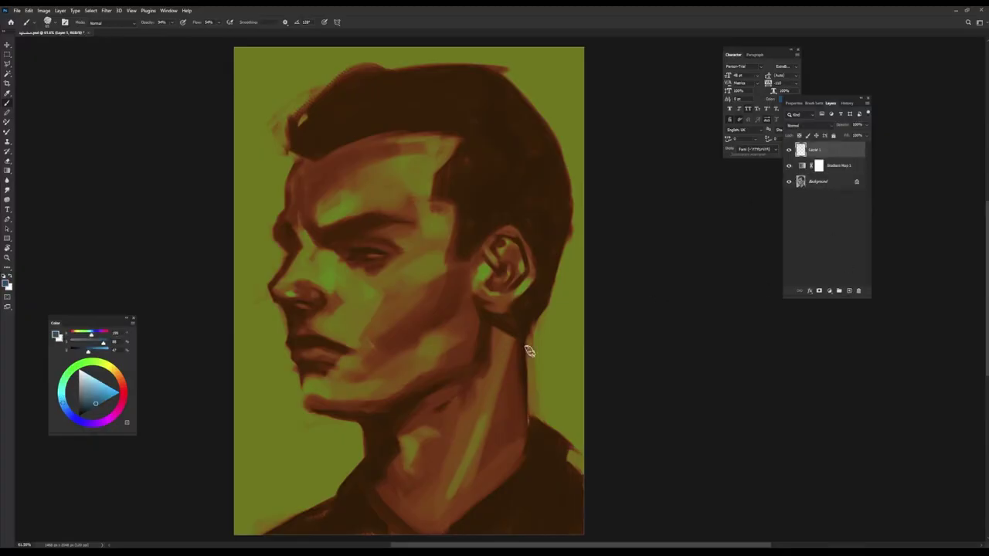
mouse_move(257, 301)
left_mouse_down()
mouse_move(258, 281)
mouse_move(270, 291)
mouse_move(295, 390)
mouse_move(260, 348)
mouse_move(270, 349)
mouse_move(244, 240)
mouse_move(283, 453)
mouse_move(261, 402)
mouse_move(261, 499)
mouse_move(236, 523)
mouse_move(269, 450)
left_mouse_up()
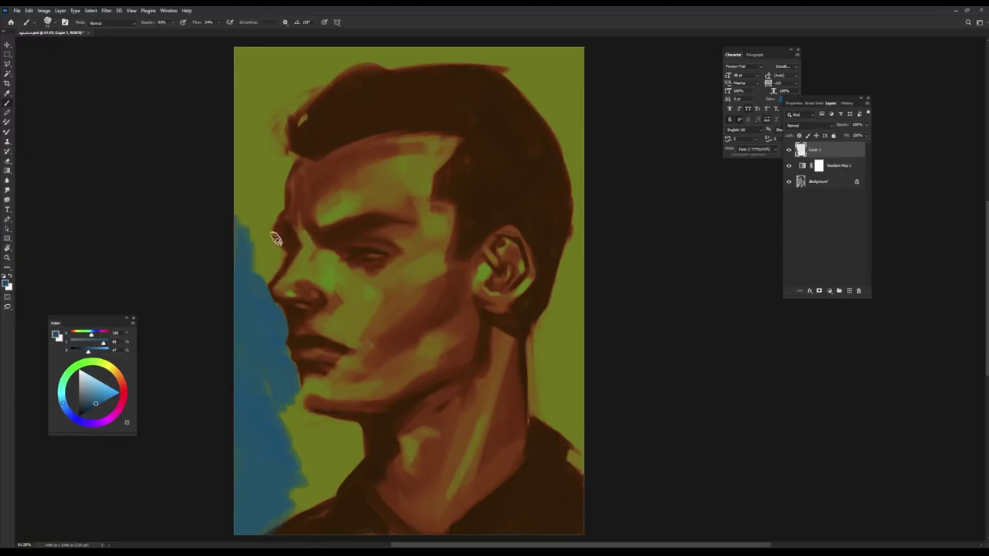
mouse_move(274, 240)
left_mouse_down()
mouse_move(281, 264)
mouse_move(260, 288)
left_mouse_up()
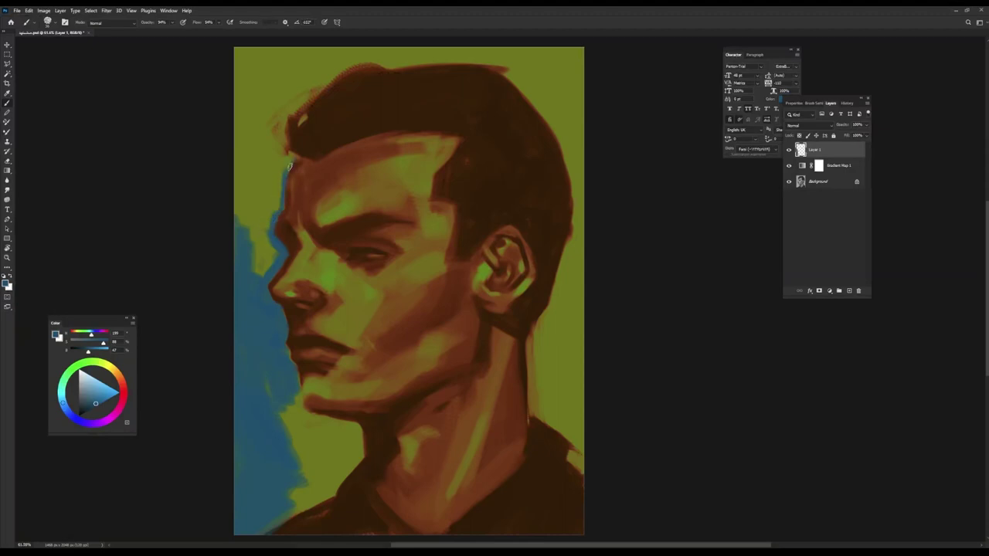
Step: Extend the blue background past the forehead and front tuft, behind the neck and under the chin
mouse_move(259, 203)
left_mouse_down()
mouse_move(250, 263)
mouse_move(275, 200)
mouse_move(254, 255)
mouse_move(262, 278)
mouse_move(244, 233)
mouse_move(251, 145)
mouse_move(261, 188)
mouse_move(247, 143)
mouse_move(239, 153)
mouse_move(299, 48)
mouse_move(335, 67)
mouse_move(310, 93)
mouse_move(357, 46)
left_mouse_up()
mouse_move(578, 274)
left_mouse_down()
mouse_move(557, 326)
mouse_move(556, 289)
mouse_move(532, 349)
mouse_move(589, 442)
mouse_move(569, 309)
mouse_move(558, 362)
left_mouse_up()
mouse_move(289, 444)
left_mouse_down()
mouse_move(293, 392)
mouse_move(306, 436)
mouse_move(292, 414)
mouse_move(342, 439)
mouse_move(330, 420)
mouse_move(354, 429)
mouse_move(358, 460)
mouse_move(329, 497)
mouse_move(268, 530)
mouse_move(306, 512)
mouse_move(292, 440)
mouse_move(302, 474)
mouse_move(322, 488)
mouse_move(319, 435)
mouse_move(344, 442)
left_mouse_up()
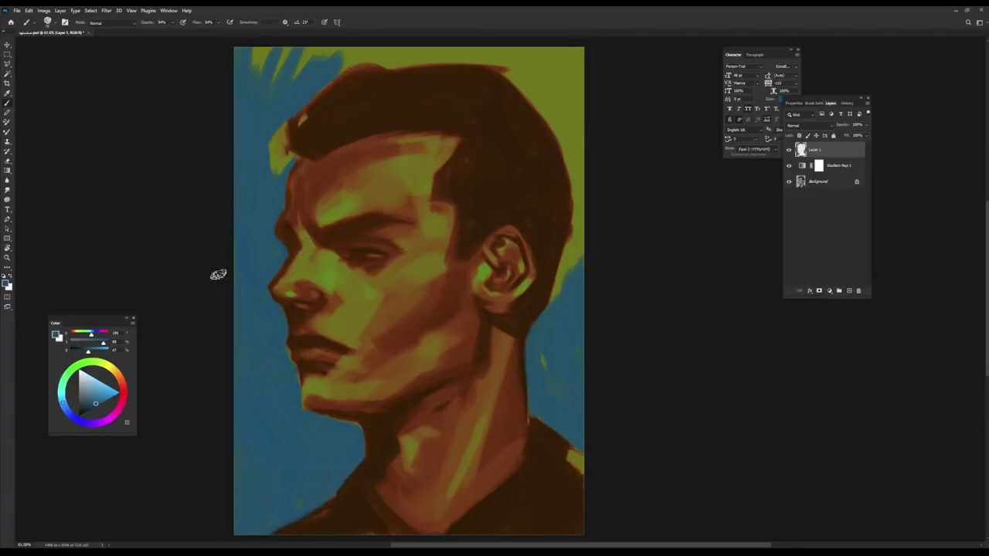
mouse_move(274, 124)
left_mouse_down()
mouse_move(273, 159)
mouse_move(306, 118)
mouse_move(291, 109)
left_mouse_up()
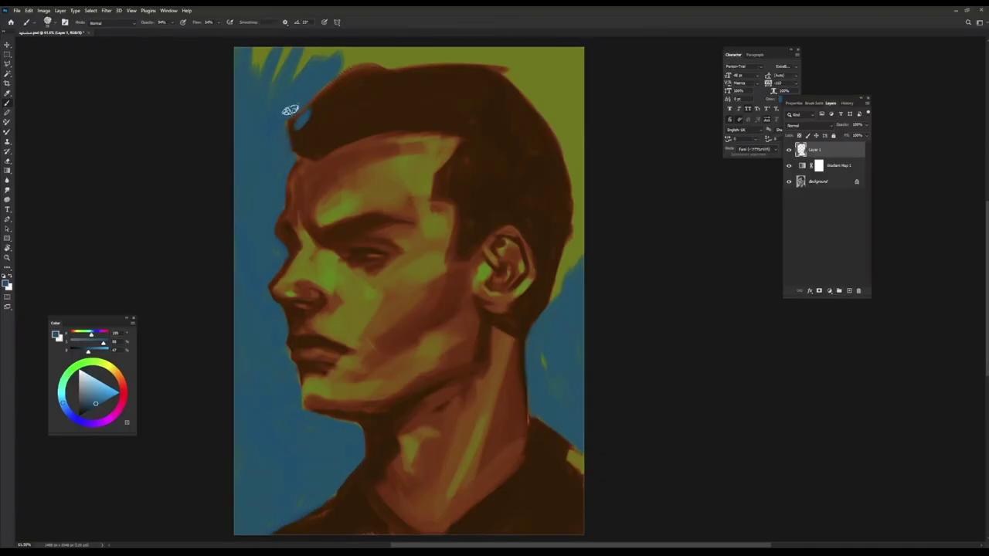
Step: Cover the remaining green above and behind the head with blue, trimming the hair outline and the back shoulder edge
mouse_move(379, 70)
left_mouse_down()
mouse_move(537, 68)
mouse_move(579, 221)
mouse_move(574, 263)
left_mouse_up()
mouse_move(590, 199)
left_mouse_down()
mouse_move(568, 231)
mouse_move(555, 333)
mouse_move(547, 322)
mouse_move(556, 290)
mouse_move(533, 344)
left_mouse_up()
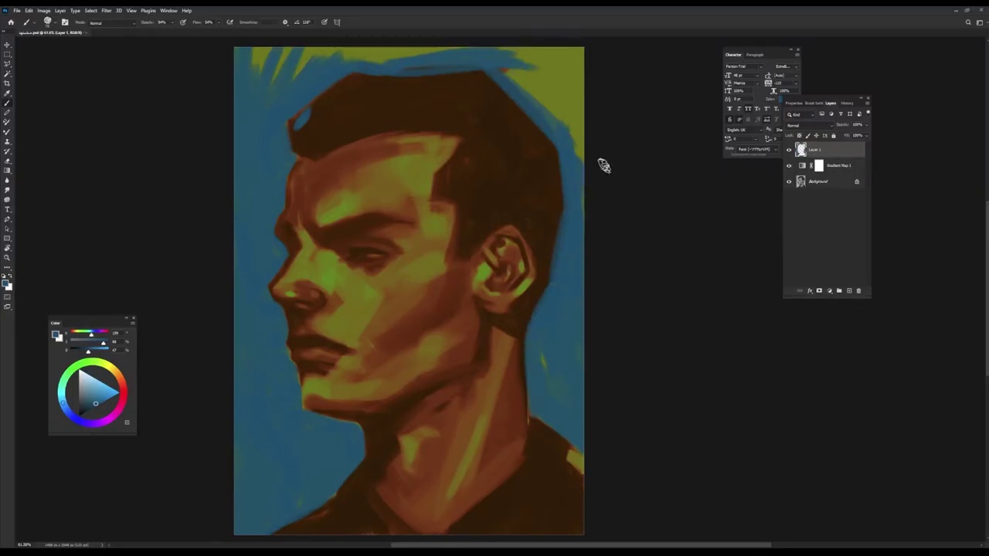
mouse_move(536, 92)
left_mouse_down()
mouse_move(548, 120)
mouse_move(525, 53)
mouse_move(563, 57)
mouse_move(581, 99)
mouse_move(579, 154)
mouse_move(584, 53)
mouse_move(517, 71)
mouse_move(511, 58)
mouse_move(578, 71)
mouse_move(364, 74)
mouse_move(413, 51)
mouse_move(363, 57)
mouse_move(500, 51)
mouse_move(296, 44)
mouse_move(311, 61)
mouse_move(241, 104)
mouse_move(408, 83)
left_mouse_up()
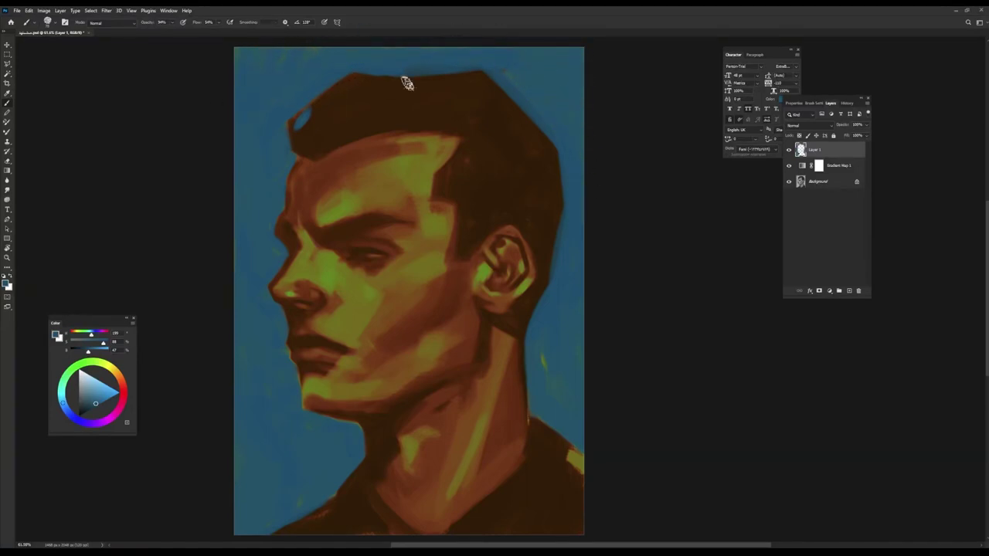
left_click_drag(590, 446, 581, 477)
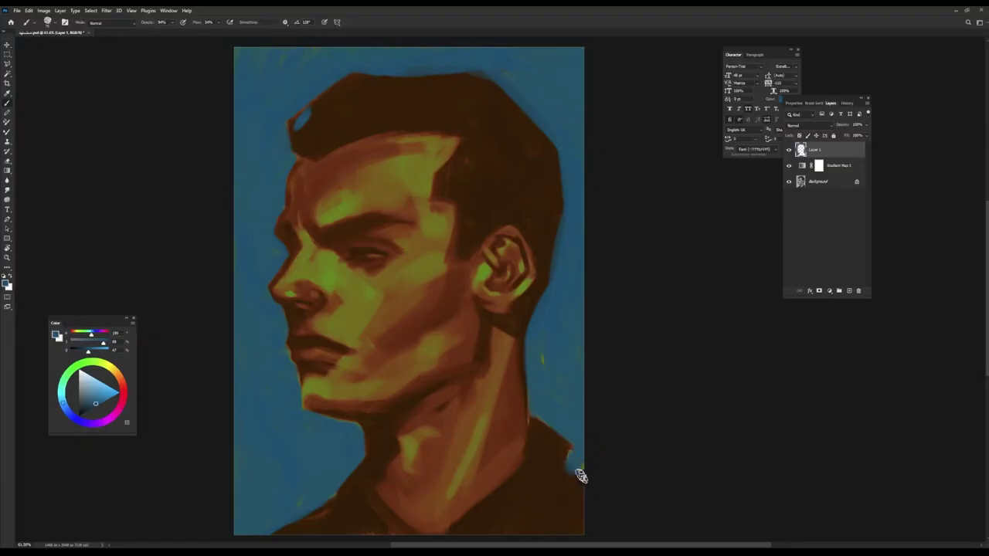
Step: Touch up the lips and the area above them with sampled dark brown and ochre tones
left_click(357, 252, "alt")
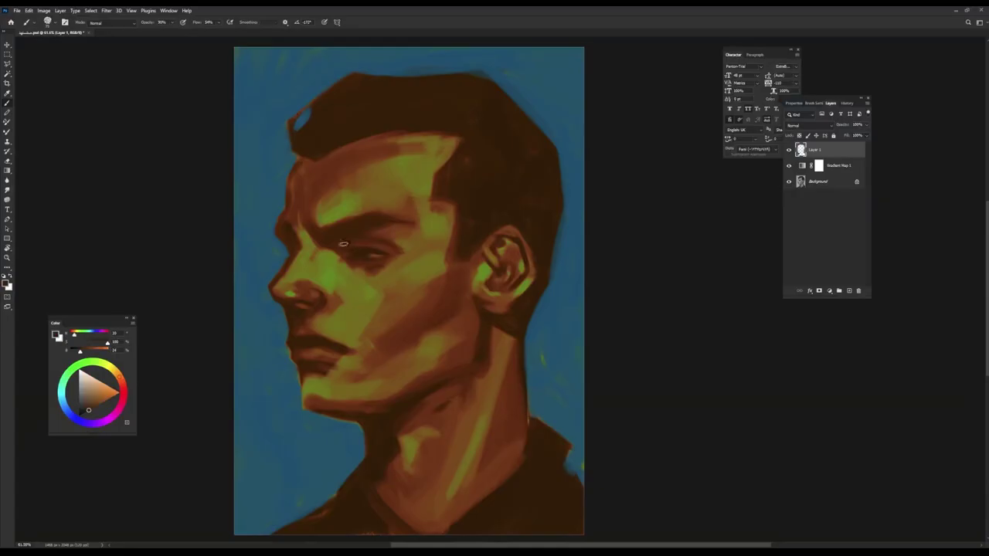
left_click_drag(316, 358, 333, 357)
left_click(309, 335, "alt")
left_click(311, 328, "alt")
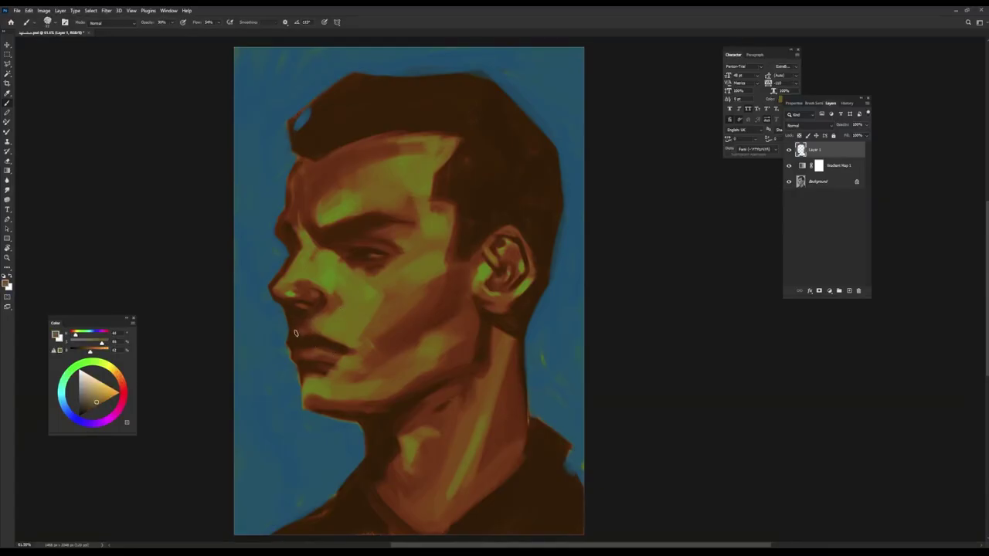
left_click(310, 325, "alt")
Step: Mix a pale yellow from the sampled skin tone and paint a highlight on the upper forehead
left_click(292, 295, "alt")
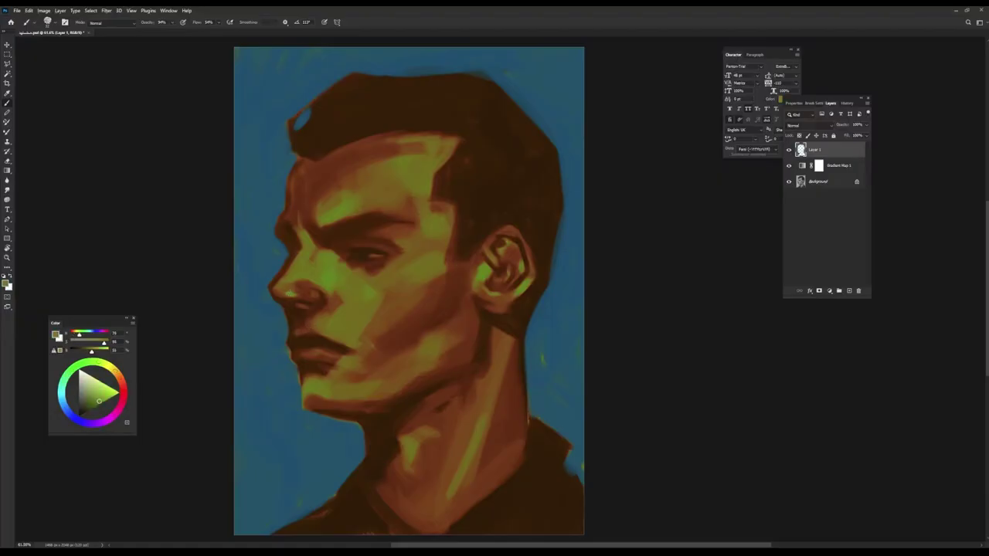
left_click(98, 381)
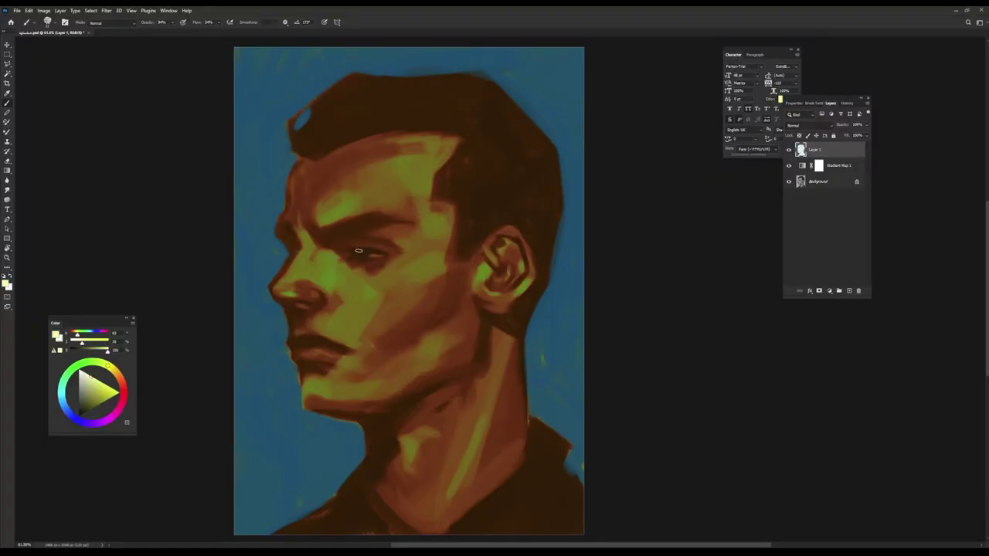
left_click_drag(430, 139, 390, 179)
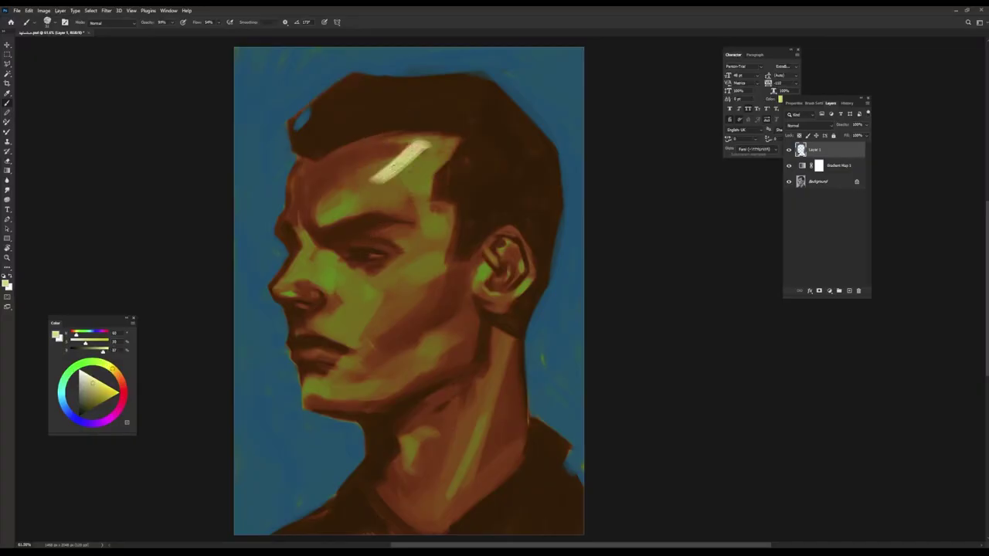
mouse_move(421, 143)
left_mouse_down()
mouse_move(384, 157)
mouse_move(396, 186)
left_mouse_up()
left_click_drag(379, 148, 437, 141)
left_click(406, 158, "alt")
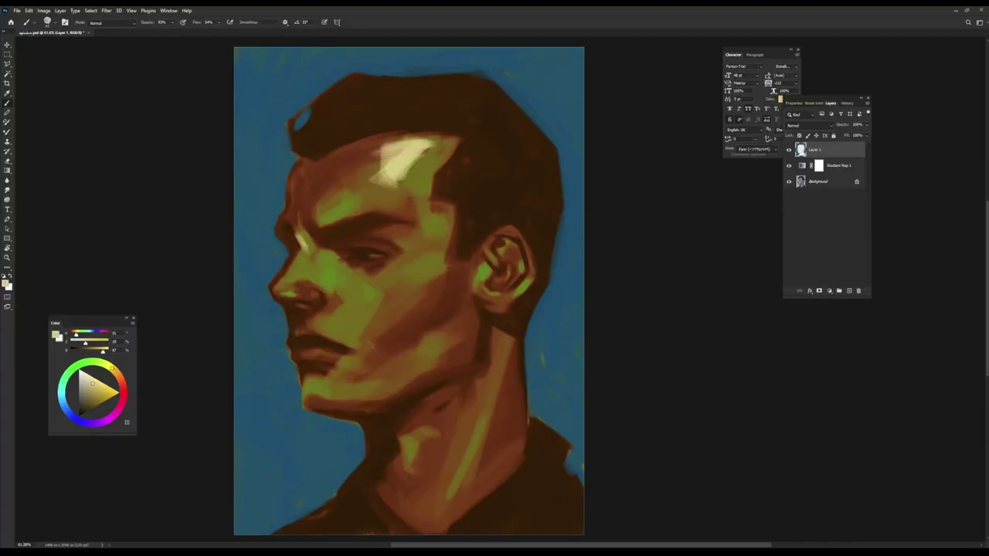
Step: Paint pale yellow light along the bridge of the nose and a thin accent under the outer brow
mouse_move(305, 239)
left_mouse_down()
mouse_move(284, 272)
mouse_move(312, 259)
left_mouse_up()
left_click(309, 259, "alt")
left_click(408, 222, "alt")
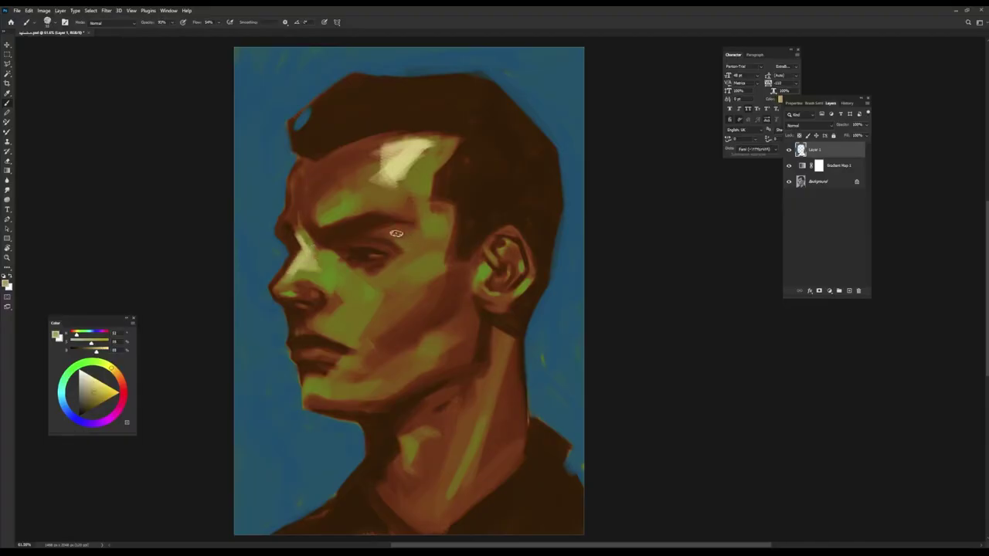
left_click_drag(390, 229, 416, 223)
Step: Widen the forehead highlight down toward the brow and along the hairline with sampled pale yellows
left_click(388, 173, "alt")
mouse_move(388, 173)
left_mouse_down()
mouse_move(364, 199)
mouse_move(426, 165)
mouse_move(423, 174)
left_mouse_up()
left_click(377, 204, "alt")
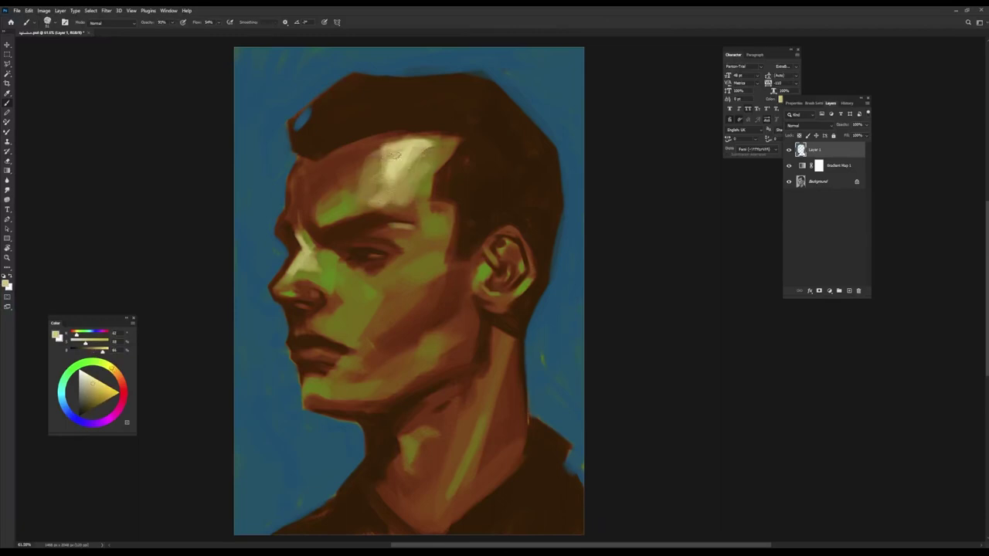
left_click(402, 151, "alt")
left_click_drag(386, 146, 449, 136)
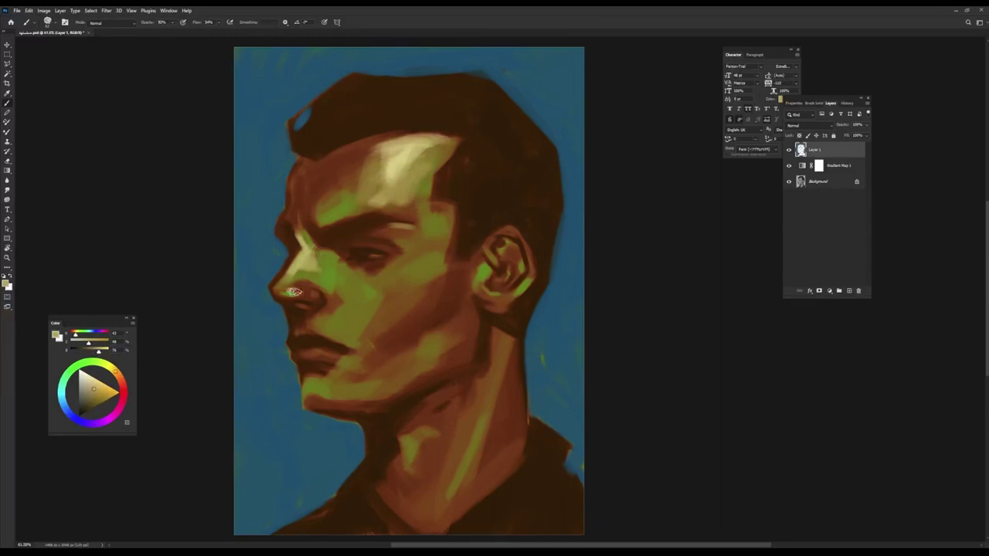
Step: Add a pale highlight to the nose tip and block in light yellow-olive planes on the front cheek
left_click(333, 254, "alt")
left_click(288, 293)
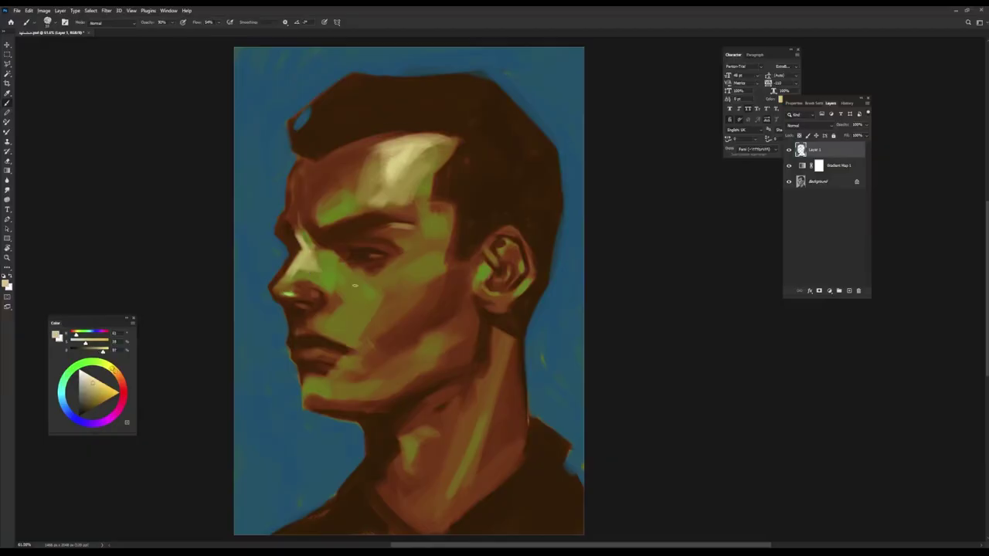
mouse_move(335, 320)
left_mouse_down()
mouse_move(354, 306)
mouse_move(330, 279)
mouse_move(347, 275)
mouse_move(345, 286)
left_mouse_up()
left_click(339, 309, "alt")
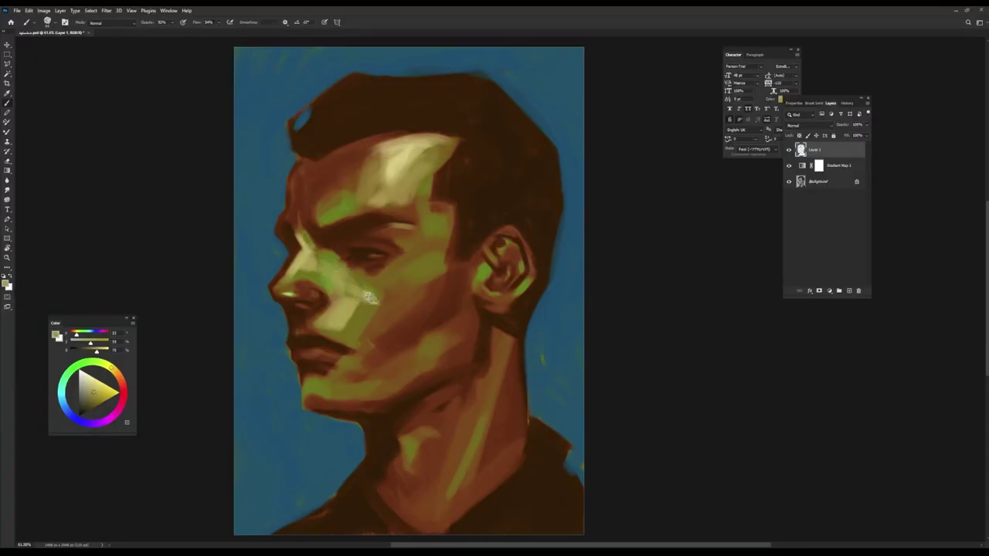
left_click(351, 290, "alt")
left_click_drag(363, 318, 336, 312)
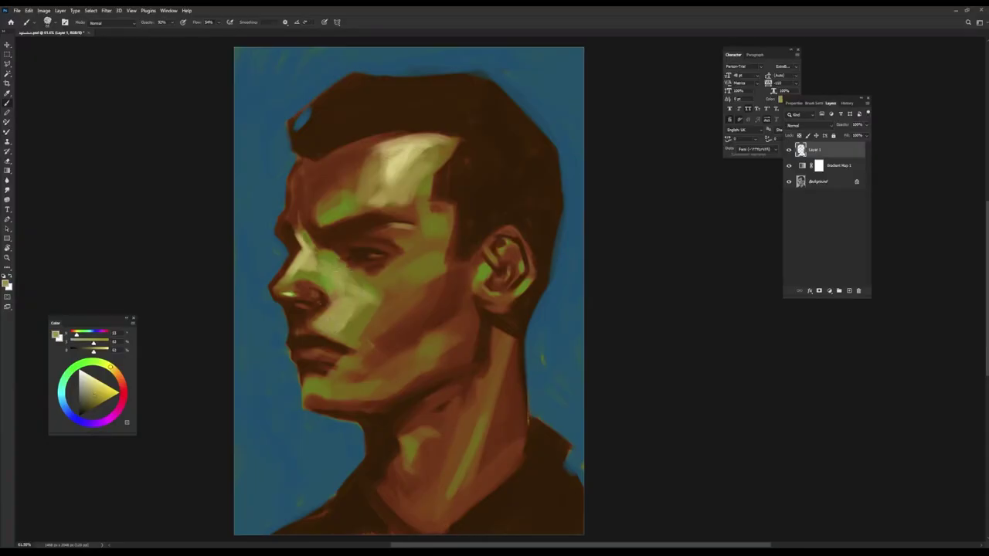
Step: Lighten the chin and lower jaw with sampled yellow-olive, adjusting the brush size
right_click(307, 348, "alt")
left_click(319, 351, "alt")
right_click(317, 388, "alt")
left_click_drag(309, 391, 364, 400)
right_click(386, 409, "alt")
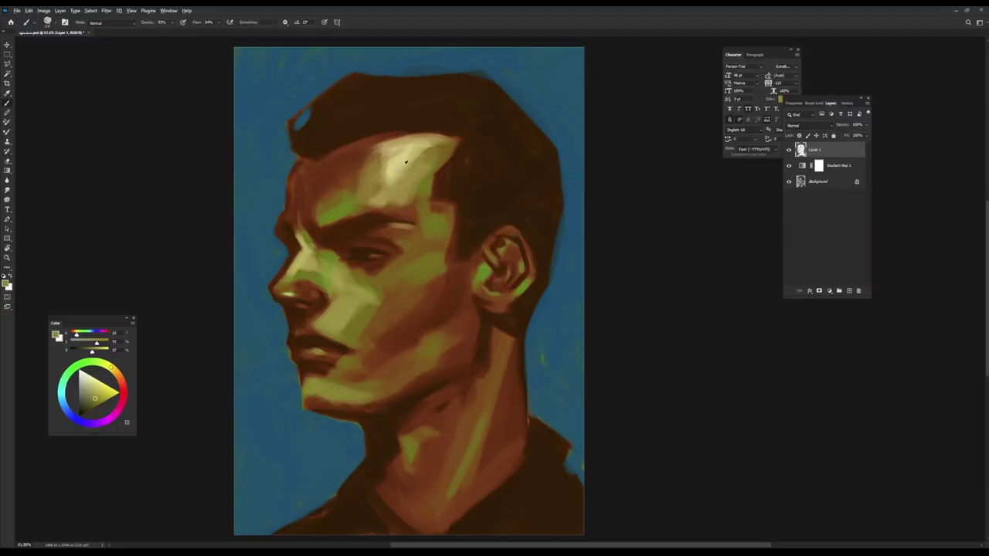
Step: Add a new layer set to Overlay blending and mix a light orange for glazing
left_click(393, 163, "alt")
left_click(849, 291)
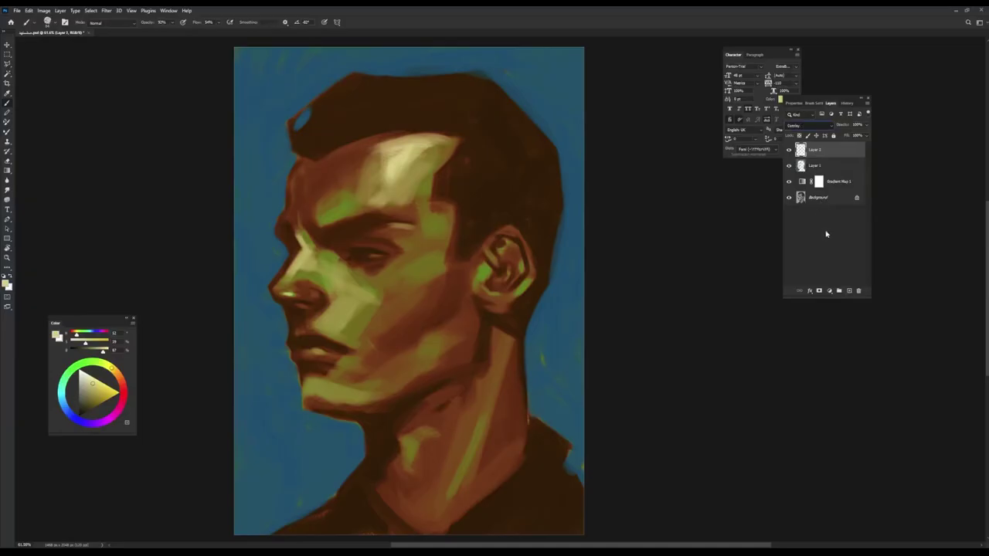
left_click(414, 397, "alt")
left_click_drag(114, 379, 119, 384)
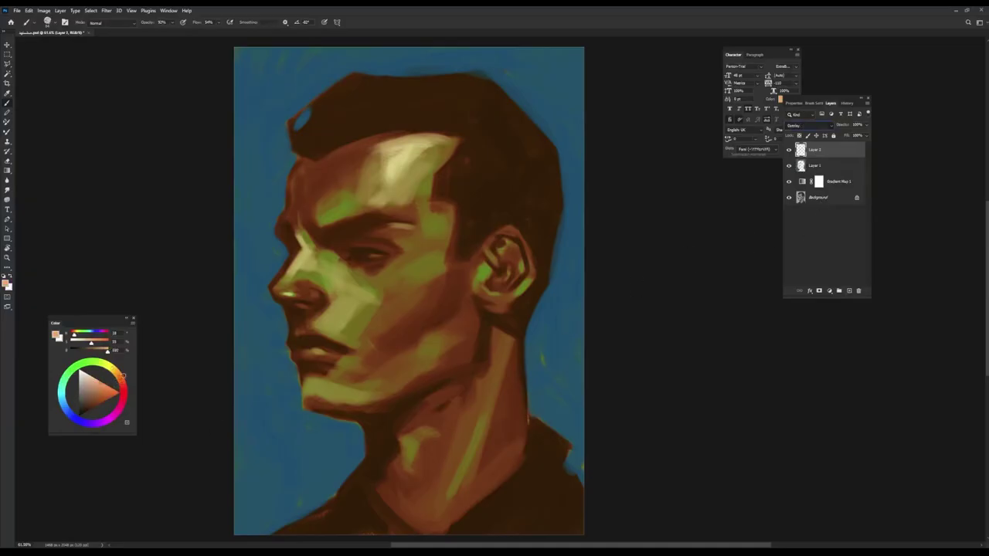
Step: Glaze orange on the Overlay layer across the forehead, eye socket, nose, lips and front of the chin
mouse_move(414, 165)
left_mouse_down()
mouse_move(390, 201)
mouse_move(371, 154)
mouse_move(375, 197)
mouse_move(432, 139)
mouse_move(363, 200)
mouse_move(340, 201)
mouse_move(377, 200)
left_mouse_up()
left_click_drag(365, 238, 392, 230)
mouse_move(322, 263)
left_mouse_down()
mouse_move(344, 282)
mouse_move(371, 255)
mouse_move(344, 261)
mouse_move(366, 239)
mouse_move(395, 230)
mouse_move(382, 214)
left_mouse_up()
mouse_move(309, 274)
left_mouse_down()
mouse_move(317, 286)
mouse_move(305, 292)
mouse_move(332, 309)
mouse_move(312, 327)
left_mouse_up()
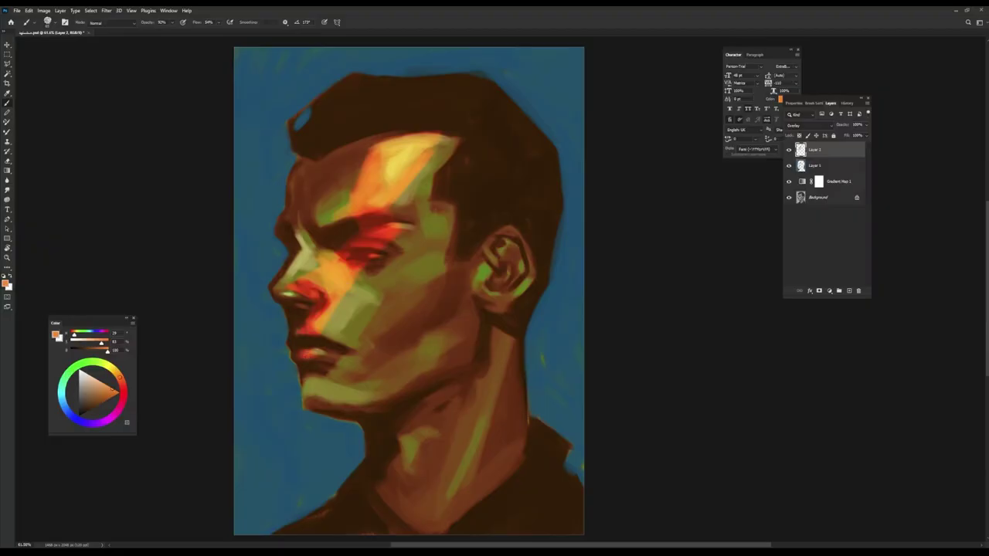
left_click_drag(317, 377, 306, 398)
Step: Soften the glaze around the eye with the Eraser, then glaze orange above the brow and in a diagonal band across the hair
key("e")
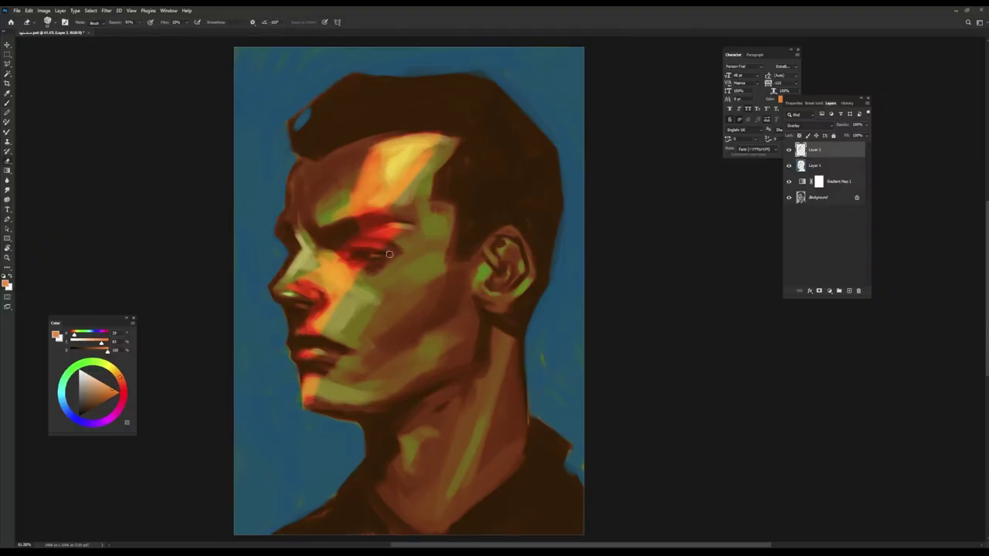
key("b")
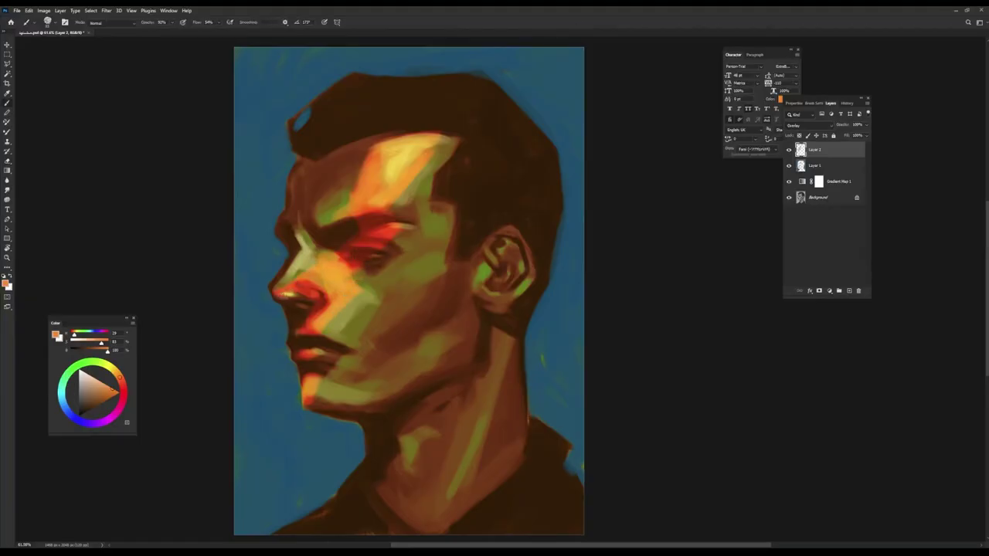
mouse_move(332, 252)
left_mouse_down()
mouse_move(369, 223)
mouse_move(353, 228)
mouse_move(369, 230)
mouse_move(345, 210)
mouse_move(359, 200)
mouse_move(330, 219)
left_mouse_up()
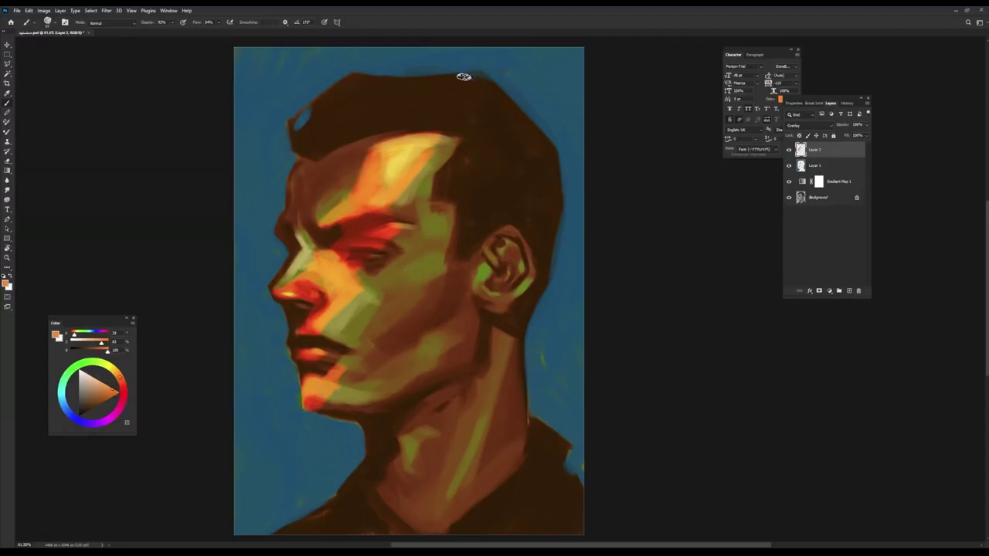
mouse_move(464, 77)
left_mouse_down()
mouse_move(436, 106)
mouse_move(476, 85)
mouse_move(490, 122)
left_mouse_up()
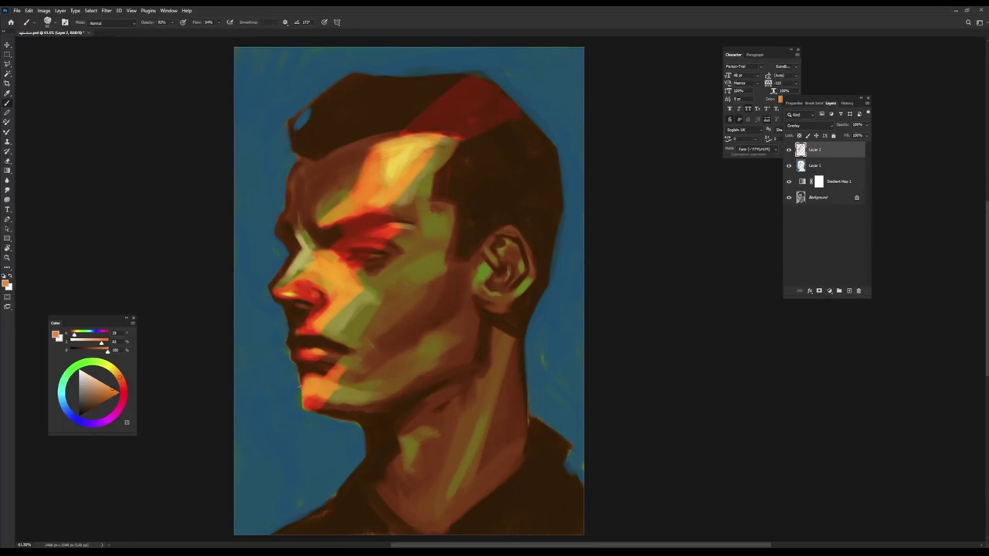
Step: Add a new Color Dodge layer and paint light yellow-orange along the light band over the forehead, eye, nose, lips and chin
left_click_drag(117, 381, 116, 369)
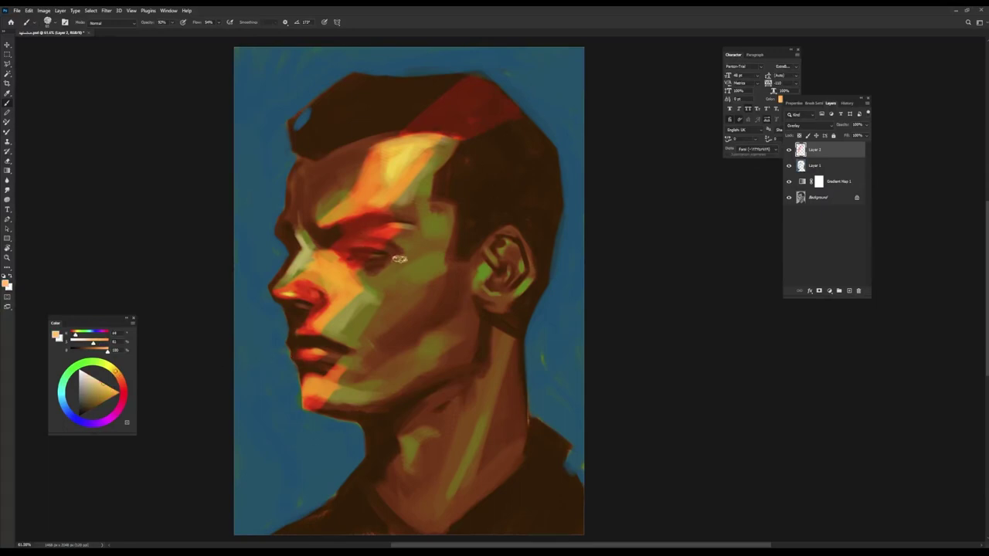
left_click(849, 290)
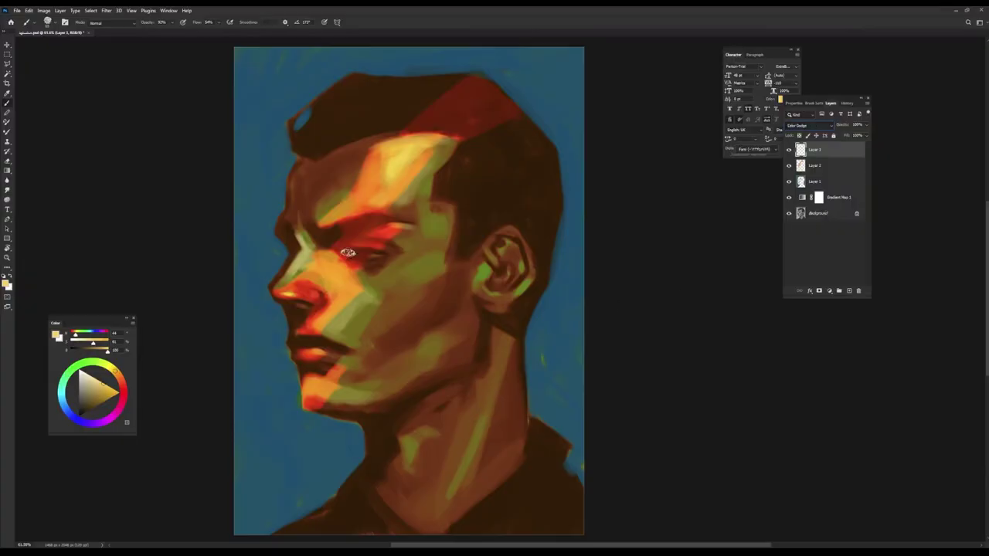
mouse_move(342, 249)
left_mouse_down()
mouse_move(370, 231)
mouse_move(354, 220)
mouse_move(368, 233)
mouse_move(351, 258)
mouse_move(370, 240)
mouse_move(352, 205)
mouse_move(344, 216)
mouse_move(375, 224)
mouse_move(329, 274)
mouse_move(294, 286)
mouse_move(321, 288)
mouse_move(275, 300)
mouse_move(313, 326)
mouse_move(313, 386)
mouse_move(321, 369)
left_mouse_up()
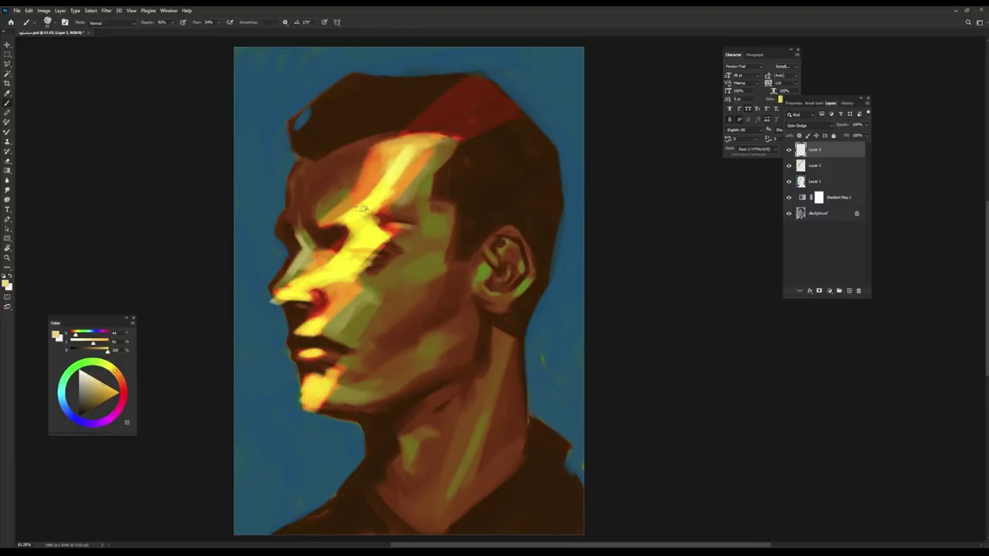
mouse_move(370, 213)
left_mouse_down()
mouse_move(405, 141)
mouse_move(391, 145)
mouse_move(386, 174)
mouse_move(425, 142)
mouse_move(396, 162)
mouse_move(369, 220)
mouse_move(338, 225)
mouse_move(362, 251)
left_mouse_up()
mouse_move(309, 293)
left_mouse_down()
mouse_move(355, 274)
mouse_move(317, 321)
mouse_move(314, 361)
left_mouse_up()
Step: Trim the dodge glow with the Eraser around the nose tip, the eye socket and the edges of the light band
key("e")
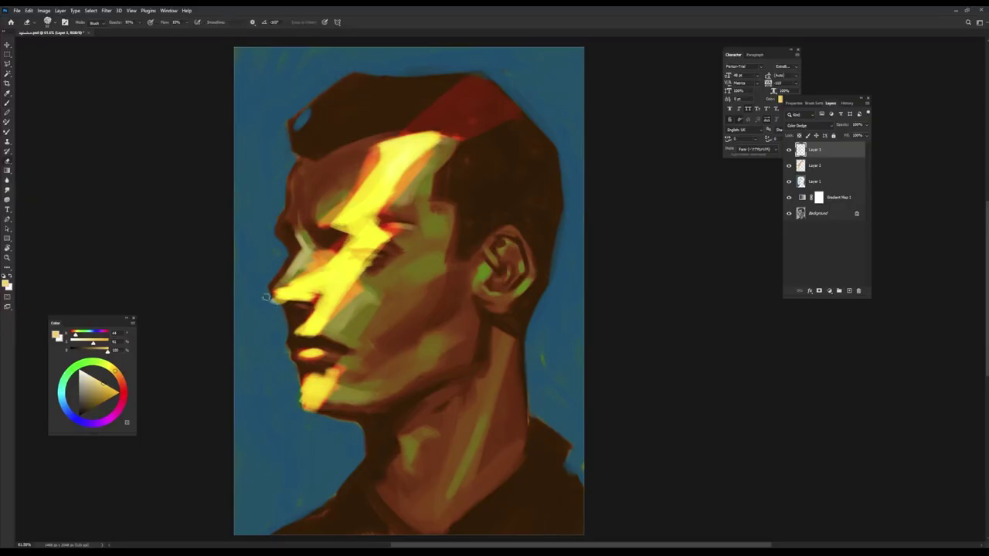
mouse_move(268, 298)
left_mouse_down()
mouse_move(317, 325)
mouse_move(301, 334)
mouse_move(332, 313)
left_mouse_up()
left_click_drag(390, 236, 351, 287)
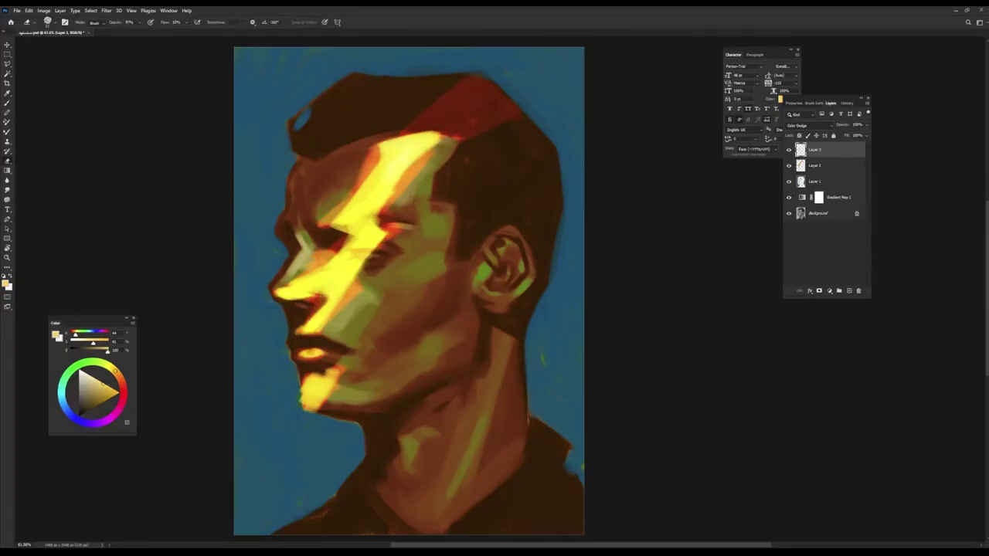
mouse_move(340, 228)
left_mouse_down()
mouse_move(352, 236)
mouse_move(346, 251)
left_mouse_up()
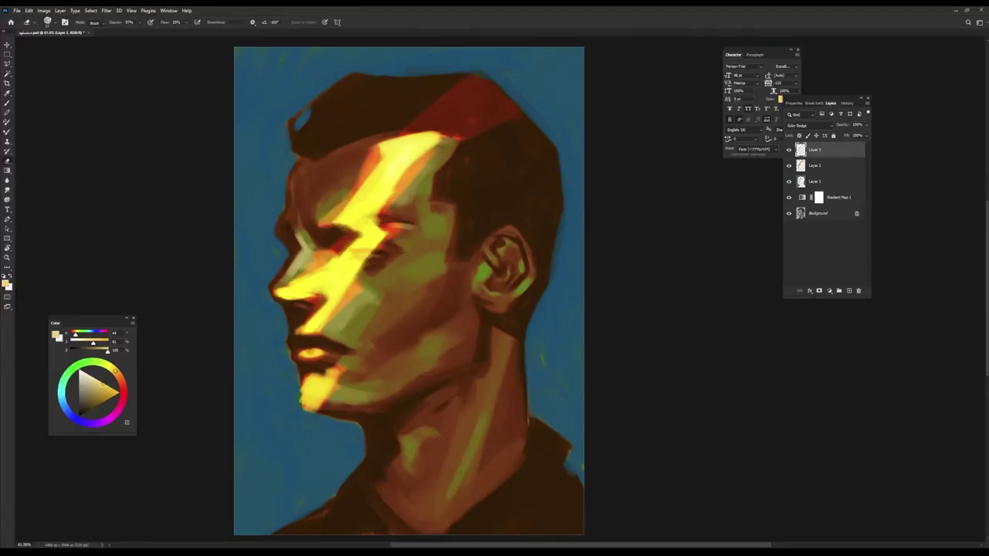
mouse_move(447, 133)
left_mouse_down()
mouse_move(398, 179)
mouse_move(375, 220)
mouse_move(394, 240)
mouse_move(340, 305)
mouse_move(292, 298)
mouse_move(313, 296)
mouse_move(294, 302)
mouse_move(302, 318)
mouse_move(298, 310)
mouse_move(312, 302)
mouse_move(309, 323)
left_mouse_up()
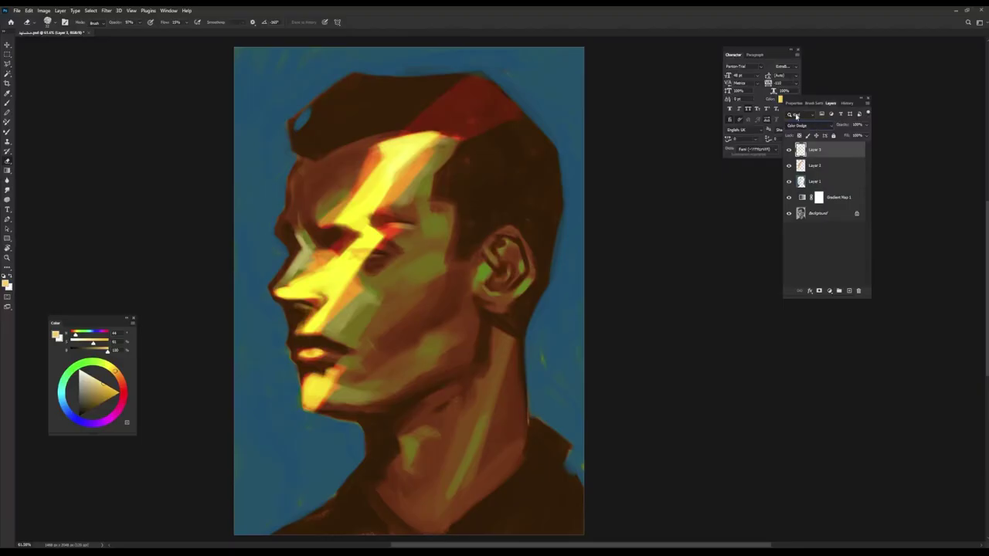
Step: Set the glow layer's blending to Linear Dodge (Add) and paint the light over the eye and upper cheek
key("b")
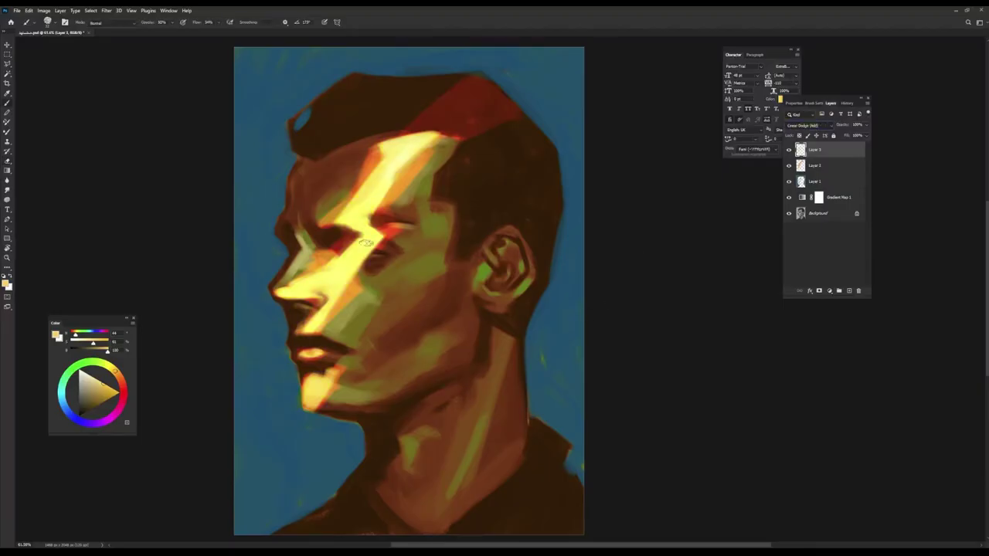
left_click_drag(385, 241, 357, 275)
Step: Glaze red-orange on the Overlay layer along the hairline above the shadowed side of the forehead
left_click(832, 169)
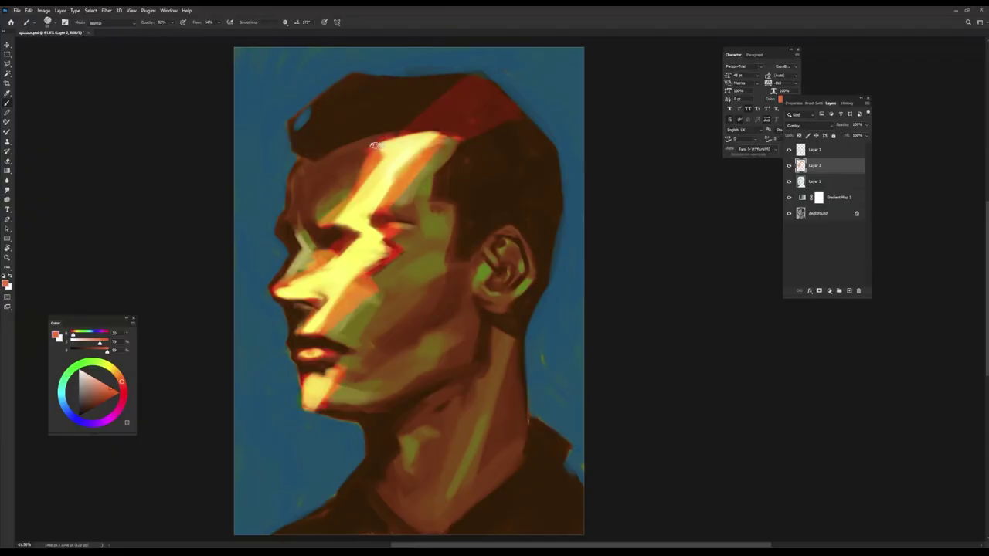
left_click_drag(369, 144, 328, 158)
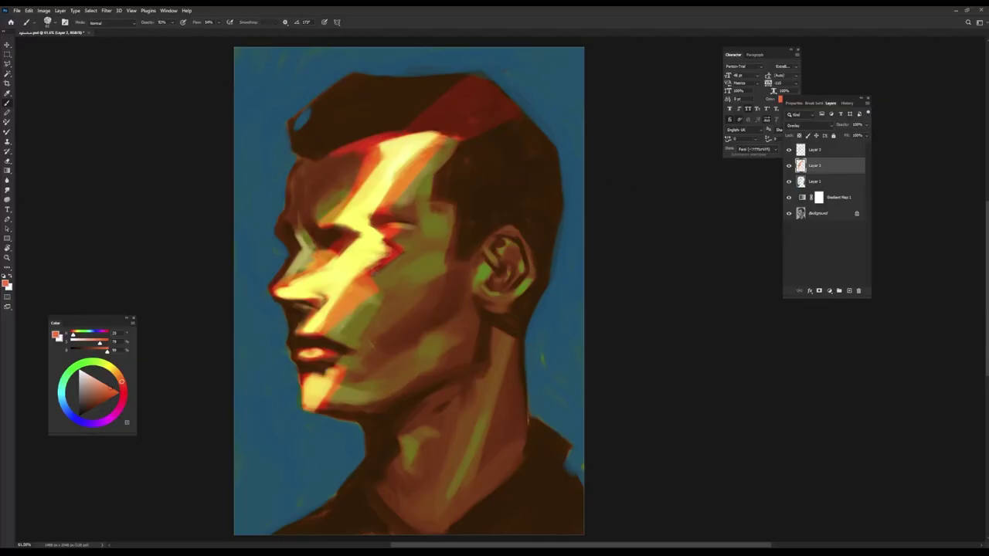
Step: Touch up the eye area with sampled yellow on the Linear Dodge layer, then erase the glow over the eye, nose and cheek
left_click(816, 149)
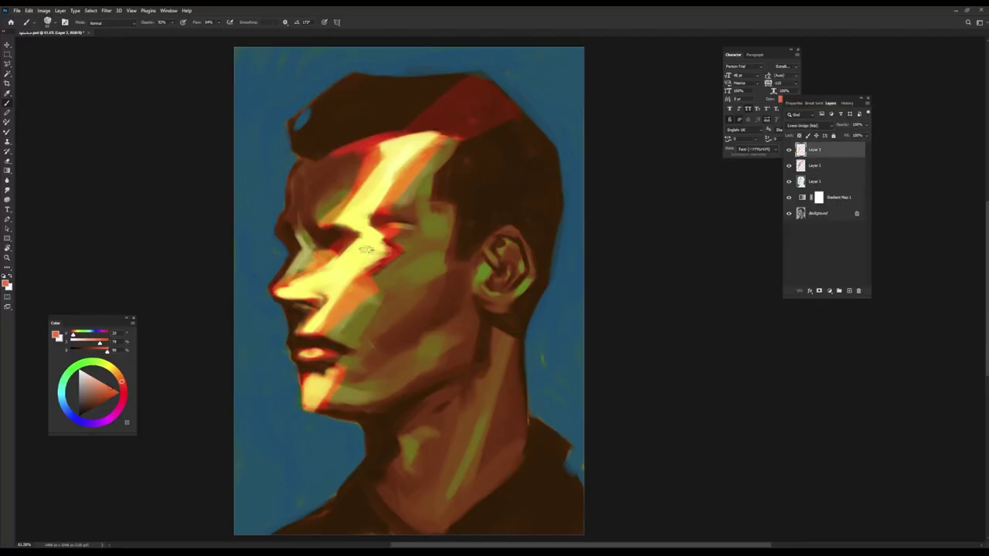
mouse_move(367, 249)
left_mouse_down()
mouse_move(414, 158)
mouse_move(368, 220)
mouse_move(378, 251)
mouse_move(373, 212)
mouse_move(392, 229)
mouse_move(378, 258)
mouse_move(386, 255)
mouse_move(370, 266)
left_mouse_up()
left_click(369, 232, "alt")
key("e")
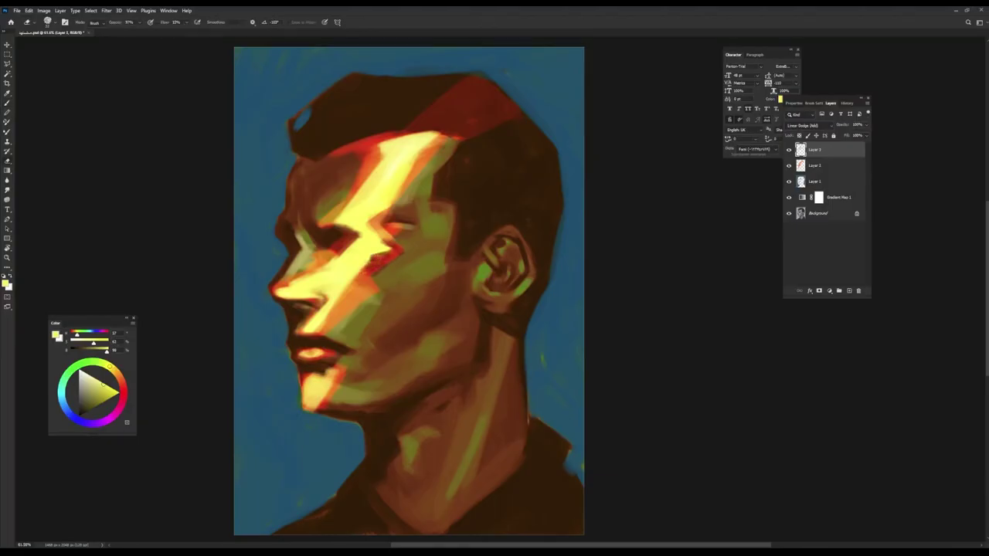
mouse_move(417, 233)
left_mouse_down()
mouse_move(365, 228)
mouse_move(451, 241)
mouse_move(405, 234)
mouse_move(376, 247)
mouse_move(319, 232)
mouse_move(387, 200)
mouse_move(410, 164)
mouse_move(391, 166)
mouse_move(272, 267)
mouse_move(336, 267)
mouse_move(324, 313)
left_mouse_up()
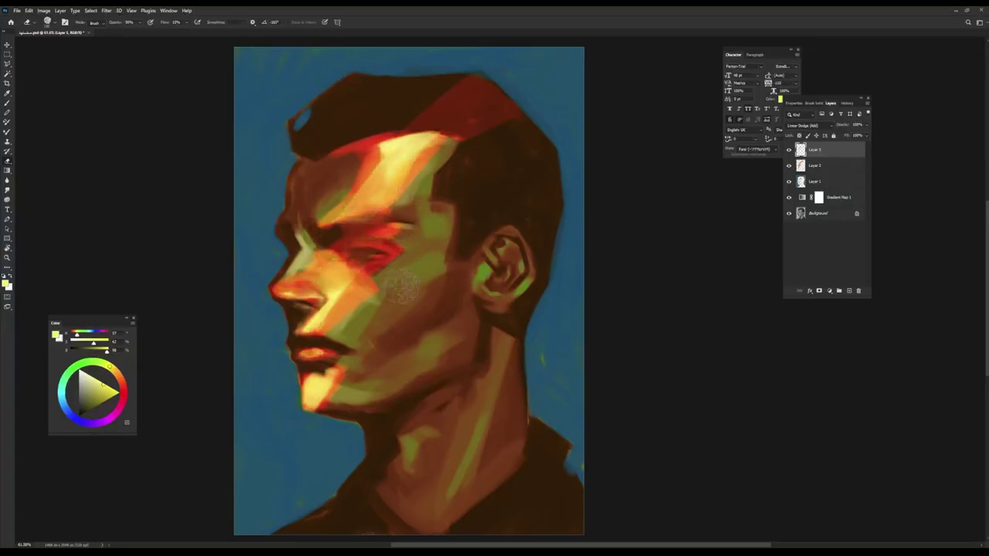
Step: Repaint yellow highlights on the forehead, the eyelid and from the cheek to the upper lip, refining them with the Eraser
key("b")
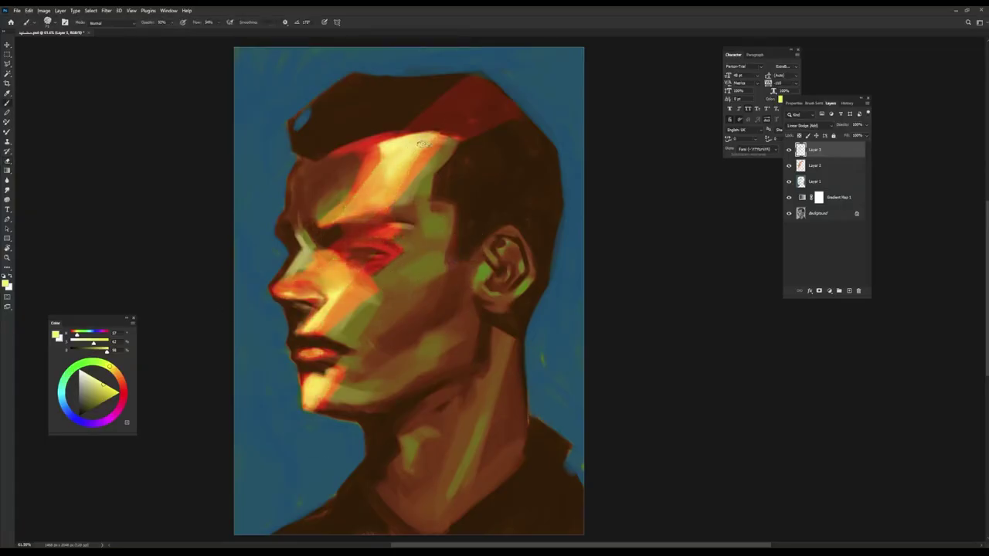
mouse_move(424, 143)
left_mouse_down()
mouse_move(383, 143)
mouse_move(363, 197)
left_mouse_up()
left_click_drag(357, 248, 394, 245)
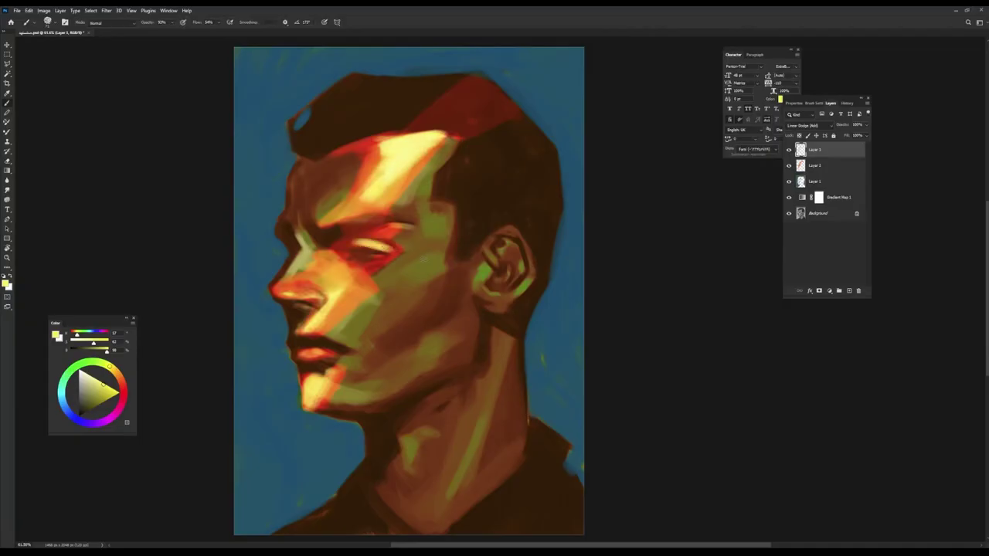
mouse_move(347, 273)
left_mouse_down()
mouse_move(357, 286)
mouse_move(317, 328)
mouse_move(298, 328)
mouse_move(332, 342)
left_mouse_up()
key("e")
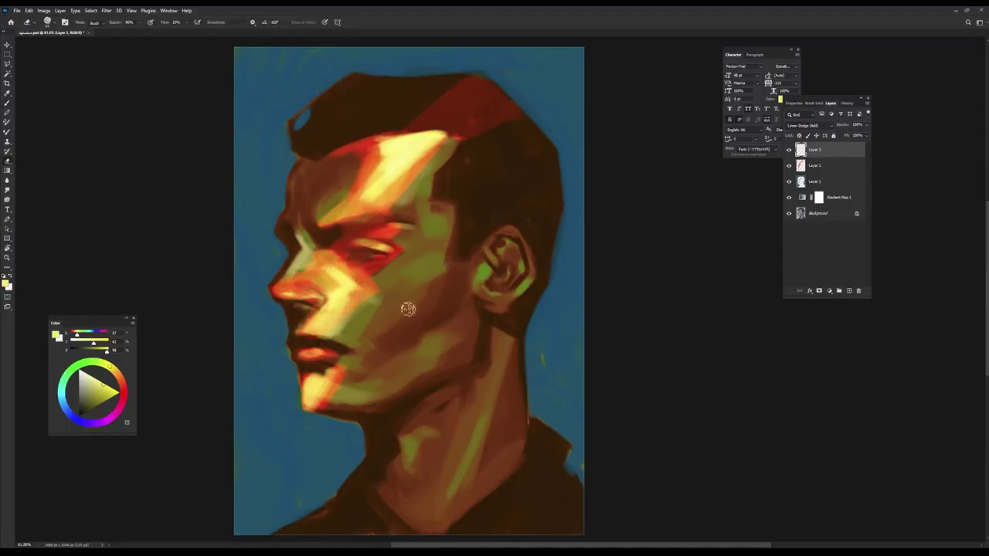
key("b")
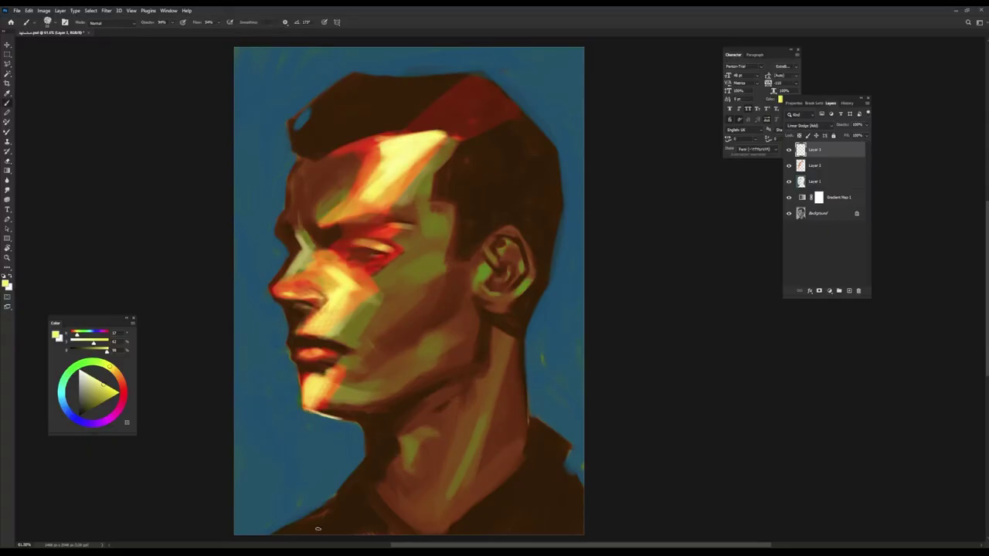
Step: Select the Overlay layer and mix a deep saturated red for glazing
left_click(830, 167)
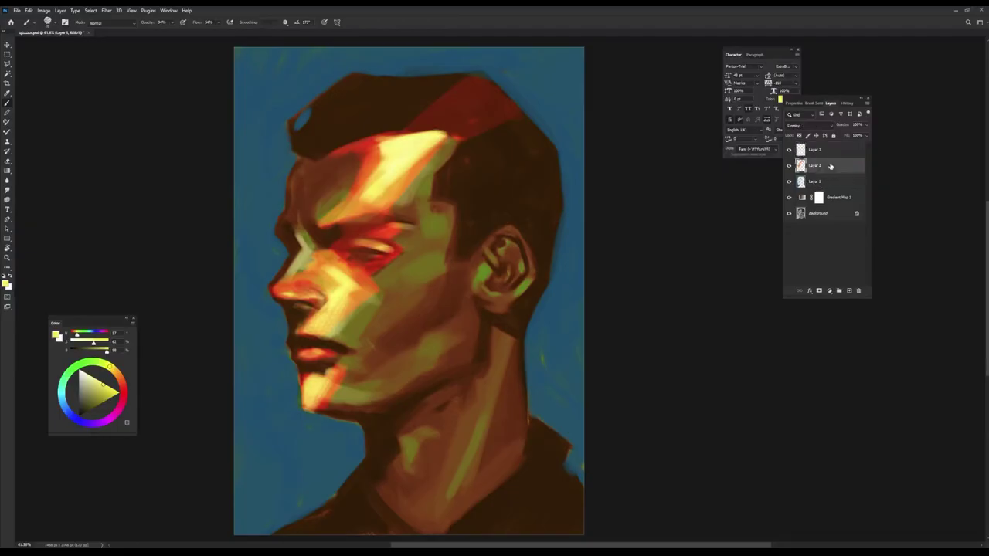
left_click(122, 388)
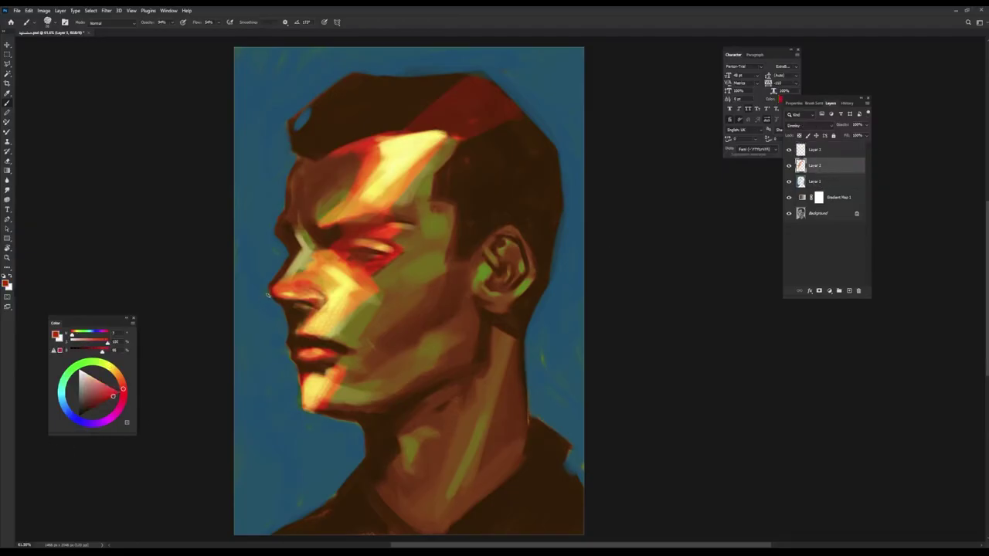